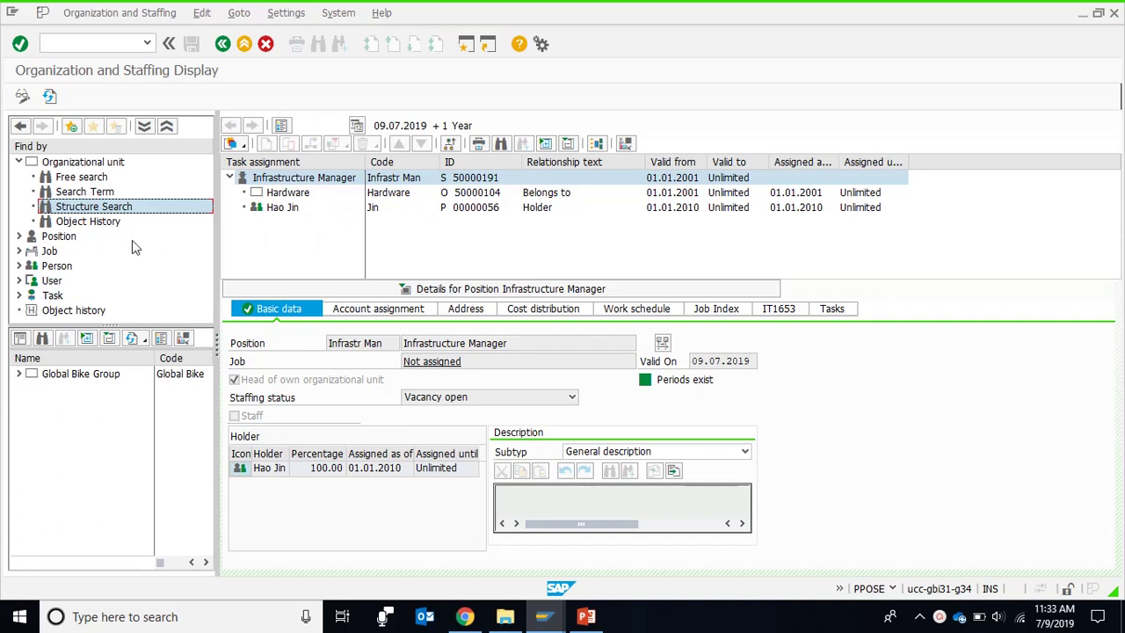
Step: Run the Structure Search for organizational units and display the staff assignments of Global Bike Group
{"action": "double_click", "coordinate": [94, 206]}
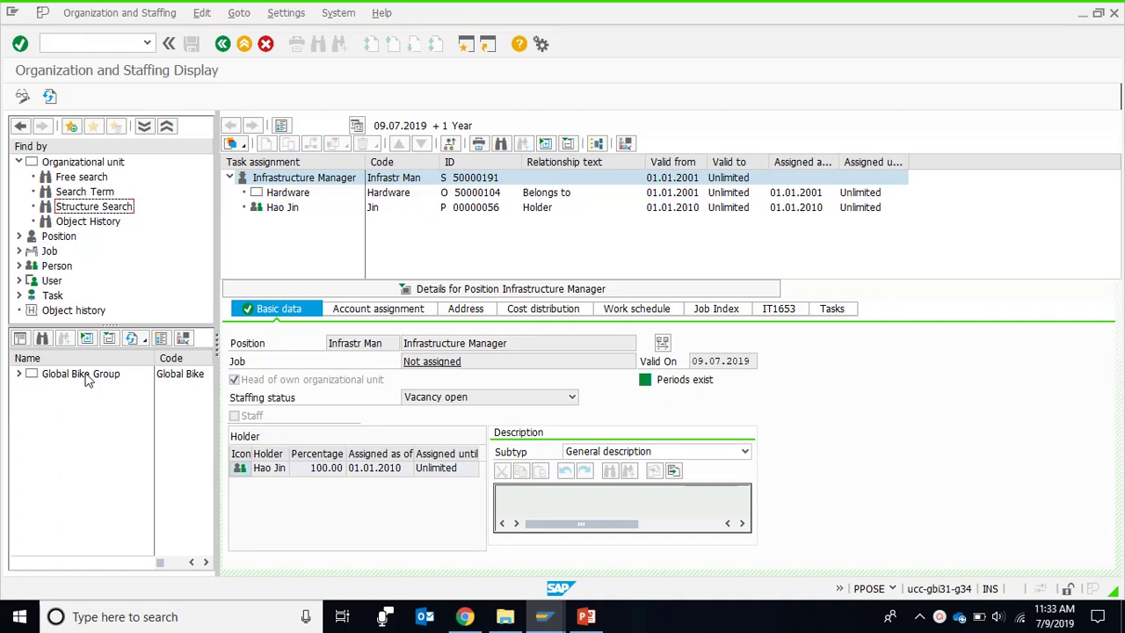
{"action": "double_click", "coordinate": [87, 376]}
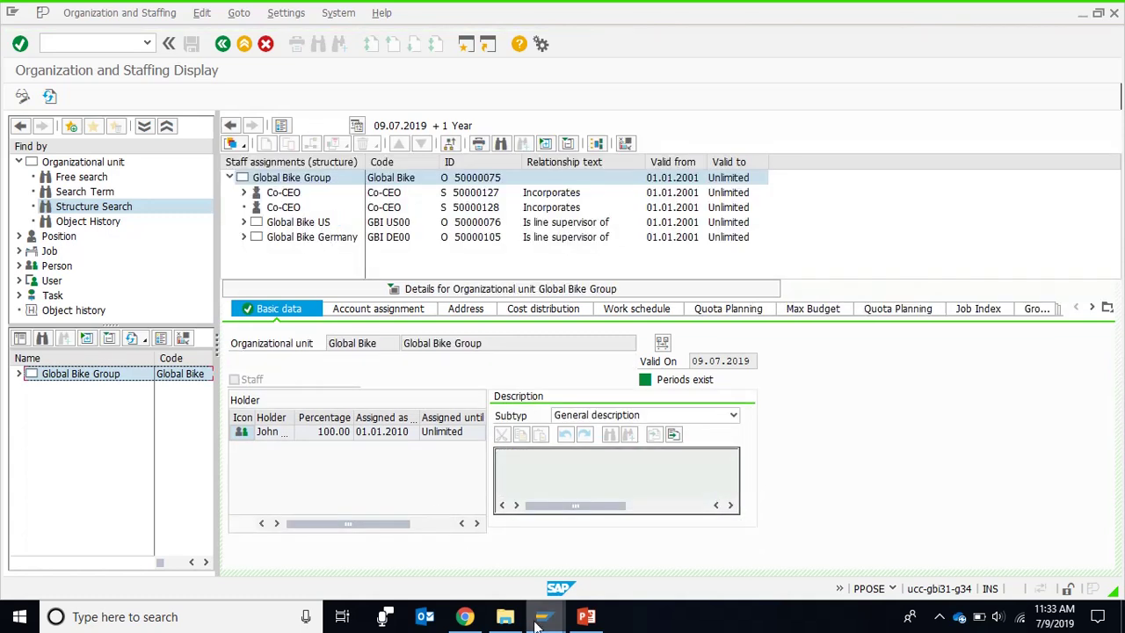
Step: Read the CEO question on the PowerPoint slide, then return to SAP and examine the Co-CEO positions under Global Bike Group
{"action": "left_click", "coordinate": [583, 617]}
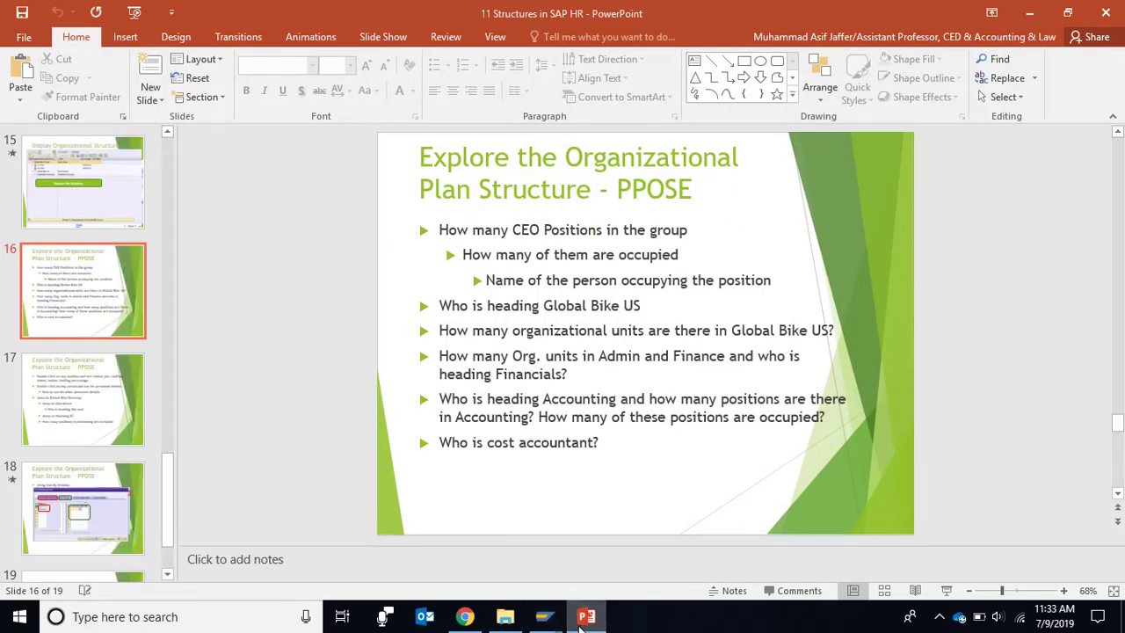
{"action": "left_click", "coordinate": [581, 619]}
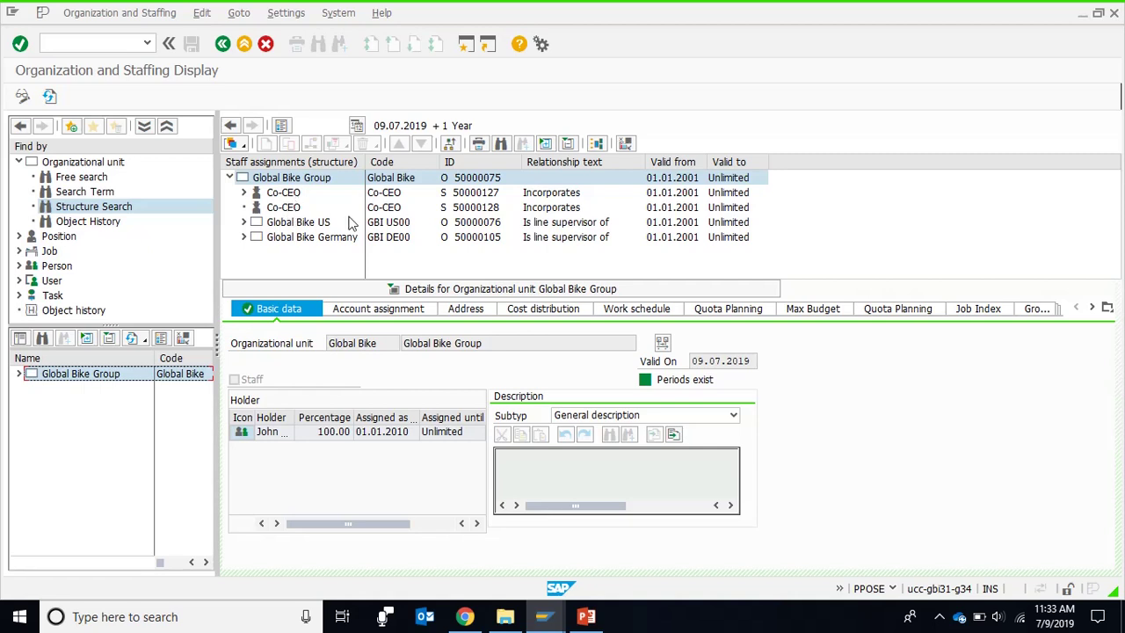
{"action": "left_click", "coordinate": [476, 195]}
{"action": "left_click", "coordinate": [480, 207]}
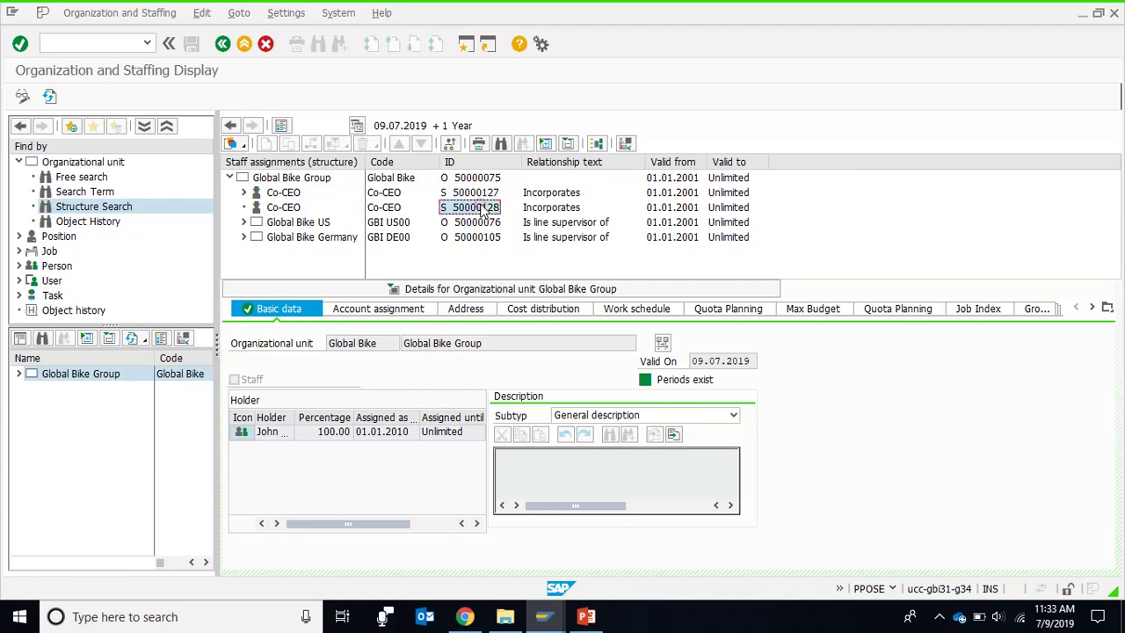
Step: Recheck the occupancy question in PowerPoint, then expand the first Co-CEO position in SAP and examine its holder and ID
{"action": "left_click", "coordinate": [592, 618]}
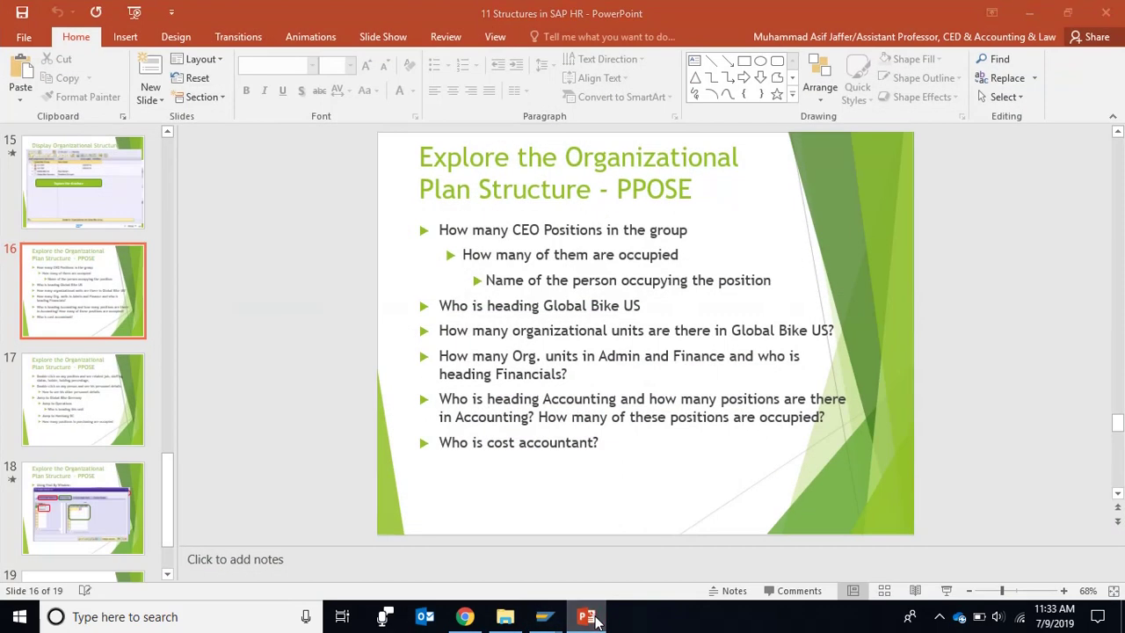
{"action": "left_click", "coordinate": [592, 617]}
{"action": "left_click", "coordinate": [243, 193]}
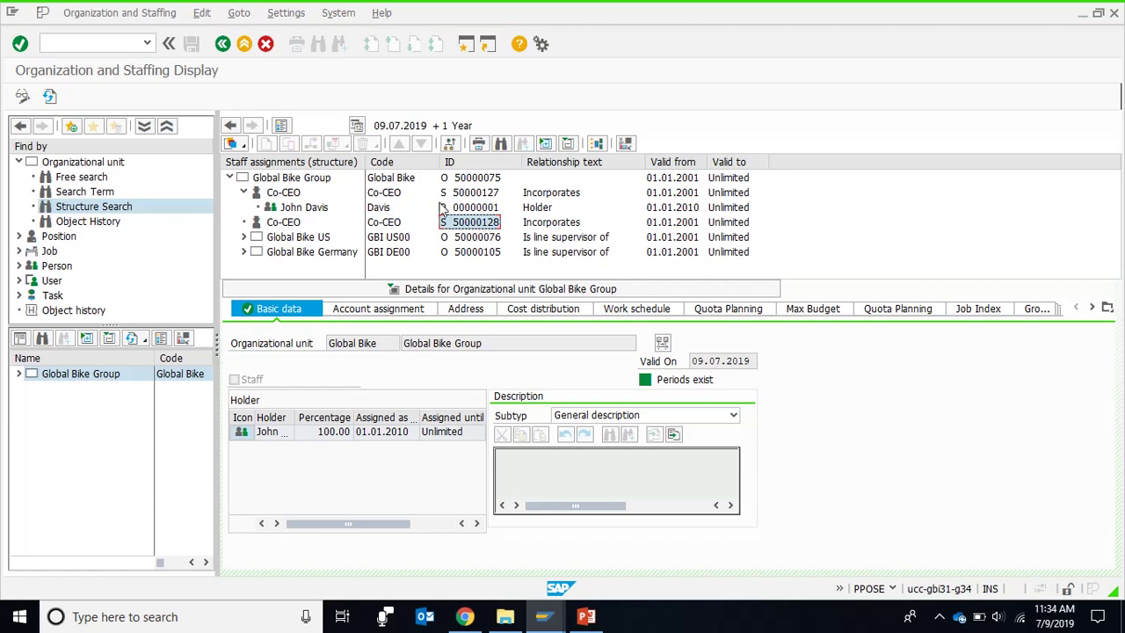
{"action": "left_click", "coordinate": [320, 213]}
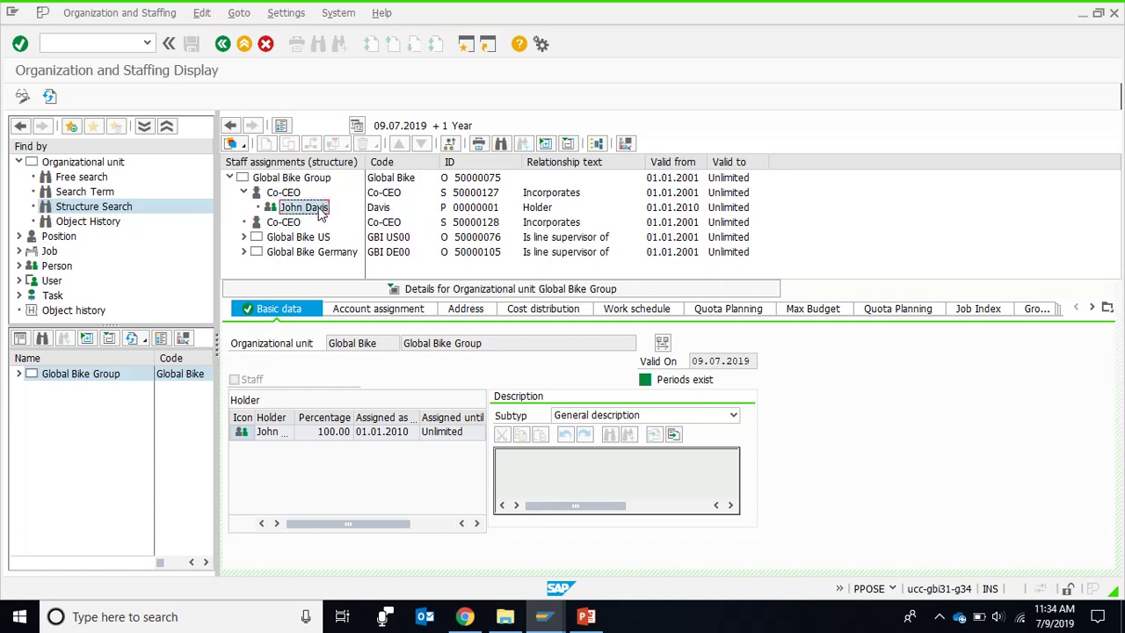
{"action": "left_click", "coordinate": [486, 214]}
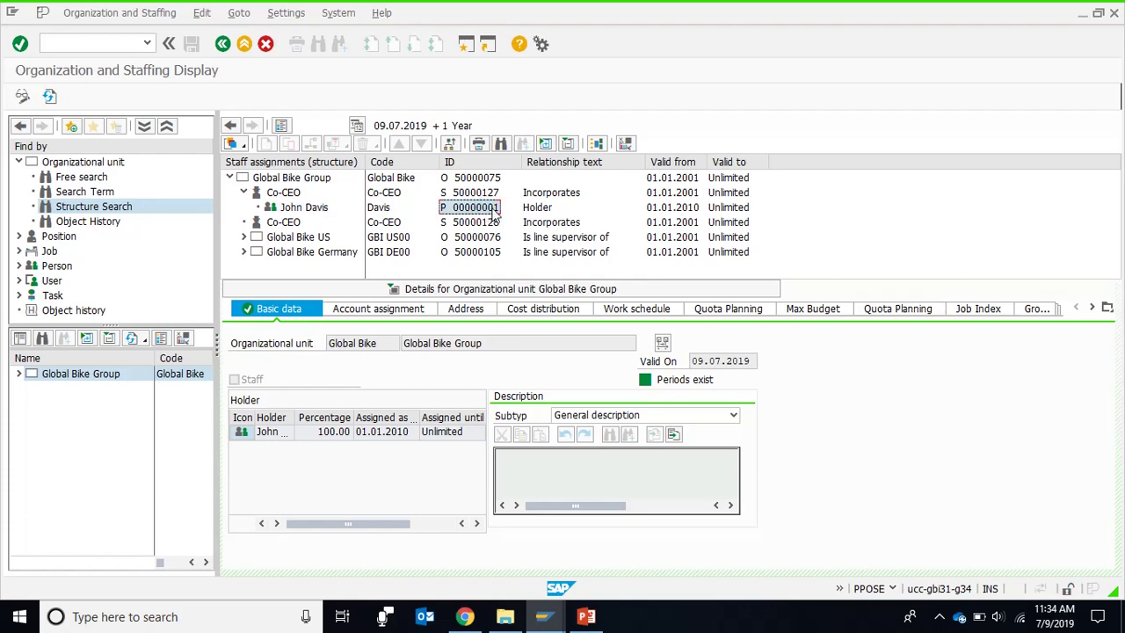
Step: Check the next question in PowerPoint, then expand Global Bike US in SAP and collapse the details area to show more of the structure
{"action": "left_click", "coordinate": [585, 616]}
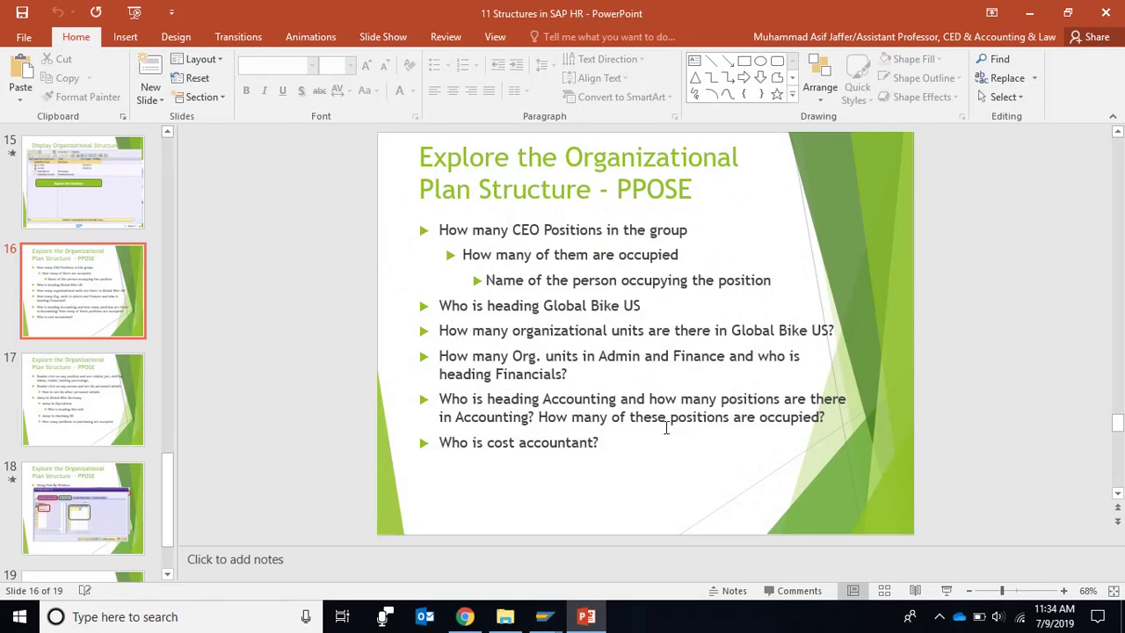
{"action": "left_click", "coordinate": [545, 616]}
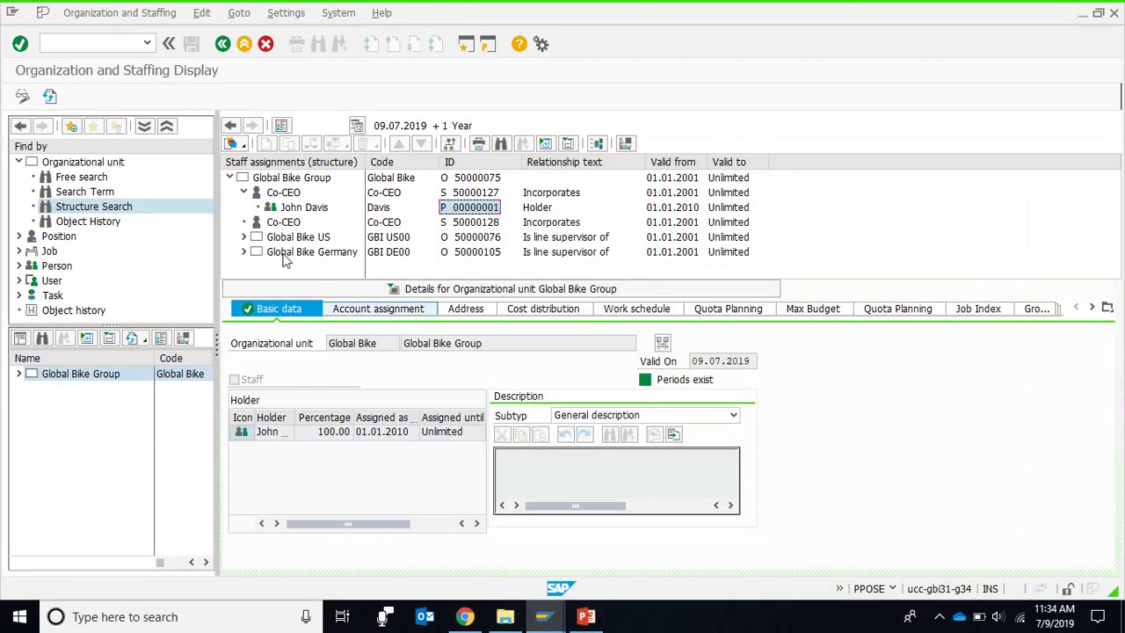
{"action": "left_click", "coordinate": [243, 236]}
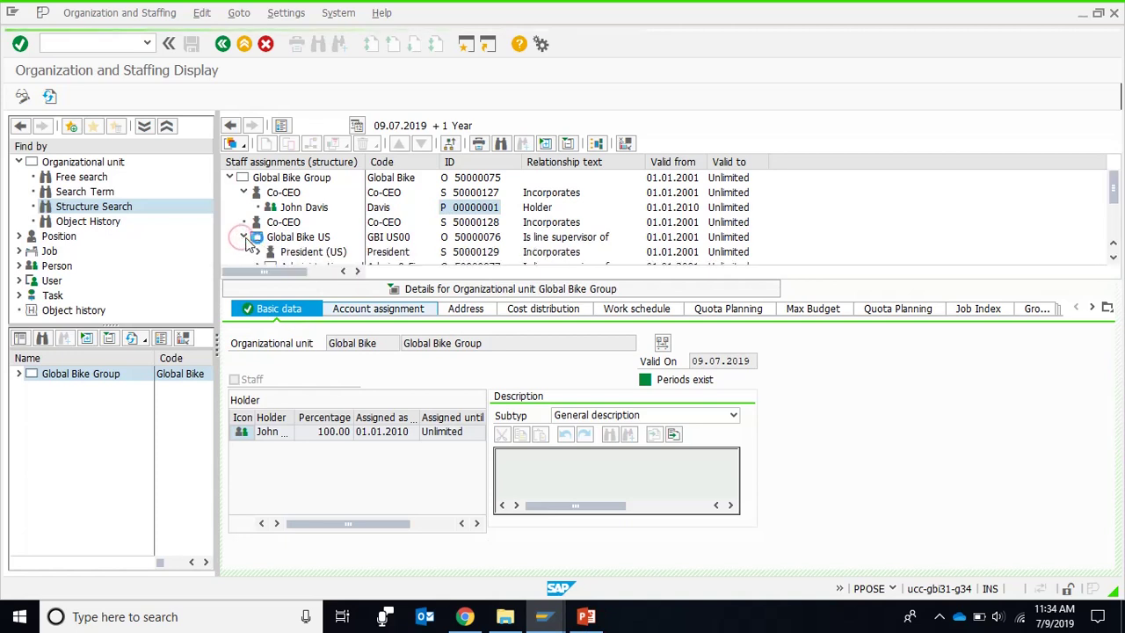
{"action": "left_click", "coordinate": [269, 253]}
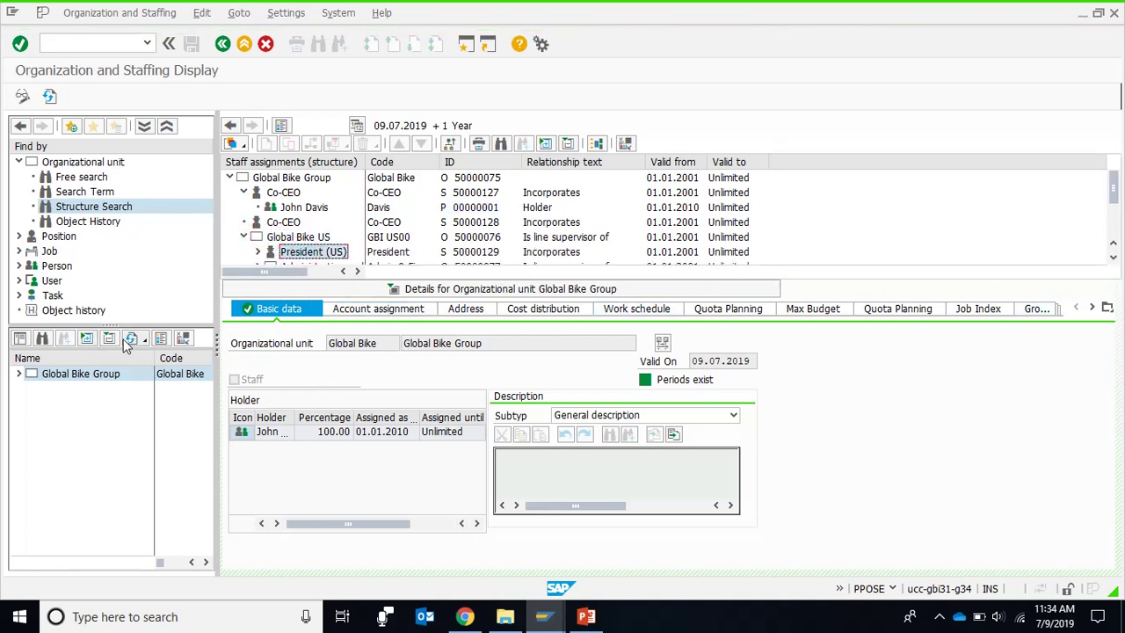
{"action": "left_click", "coordinate": [410, 292]}
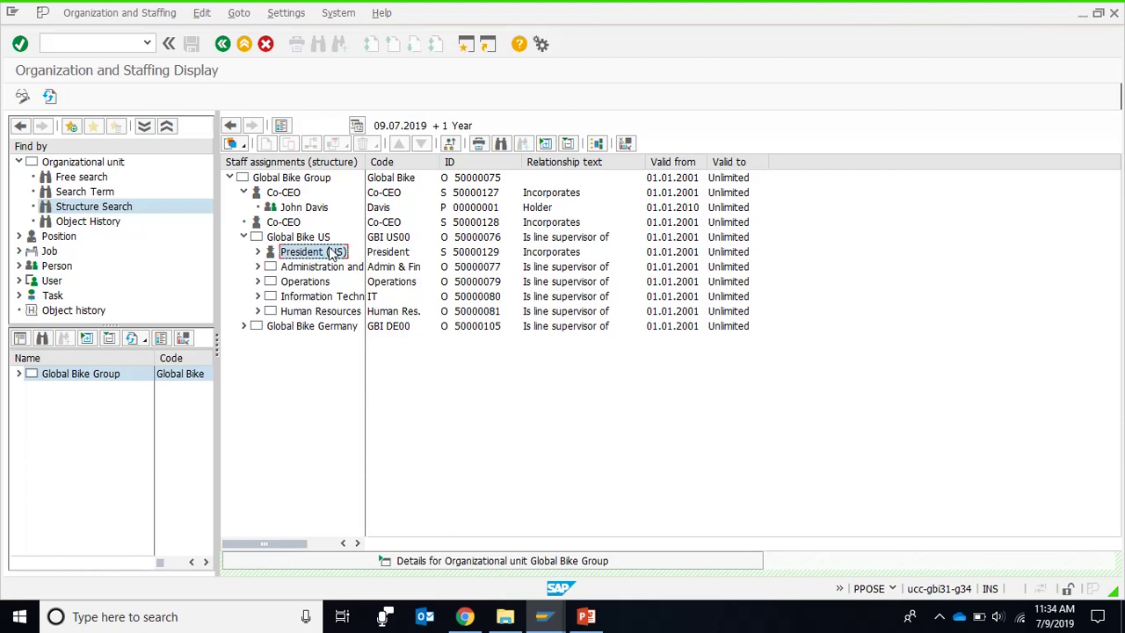
Step: Review who-is-heading question in PowerPoint, then expand President (US) in SAP and examine the holder of the position
{"action": "left_click", "coordinate": [586, 618]}
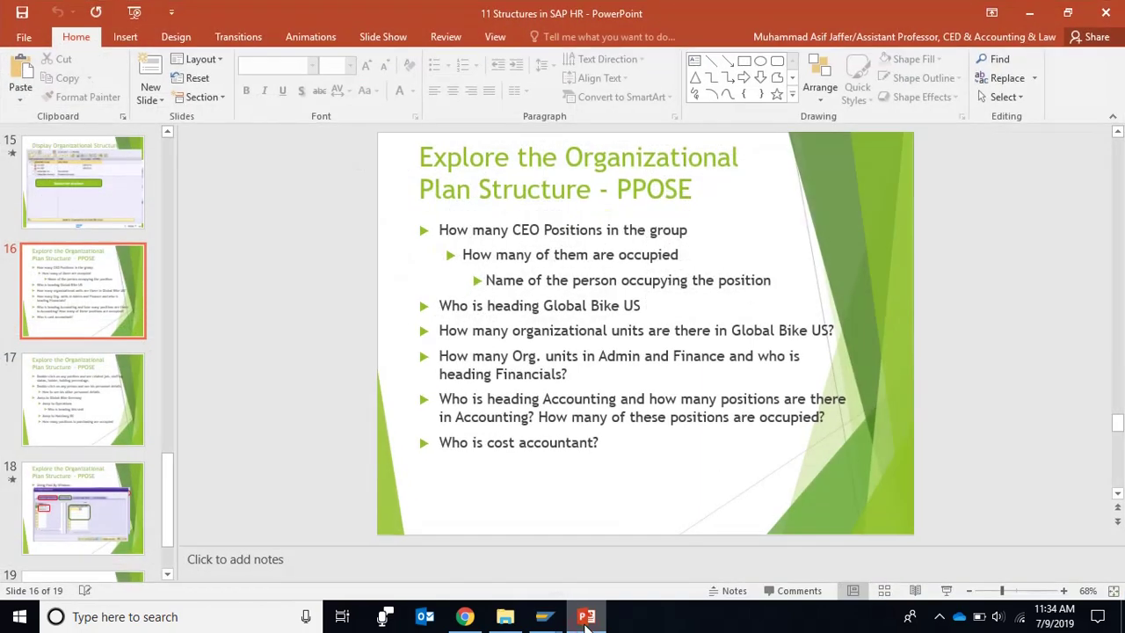
{"action": "left_click", "coordinate": [586, 618]}
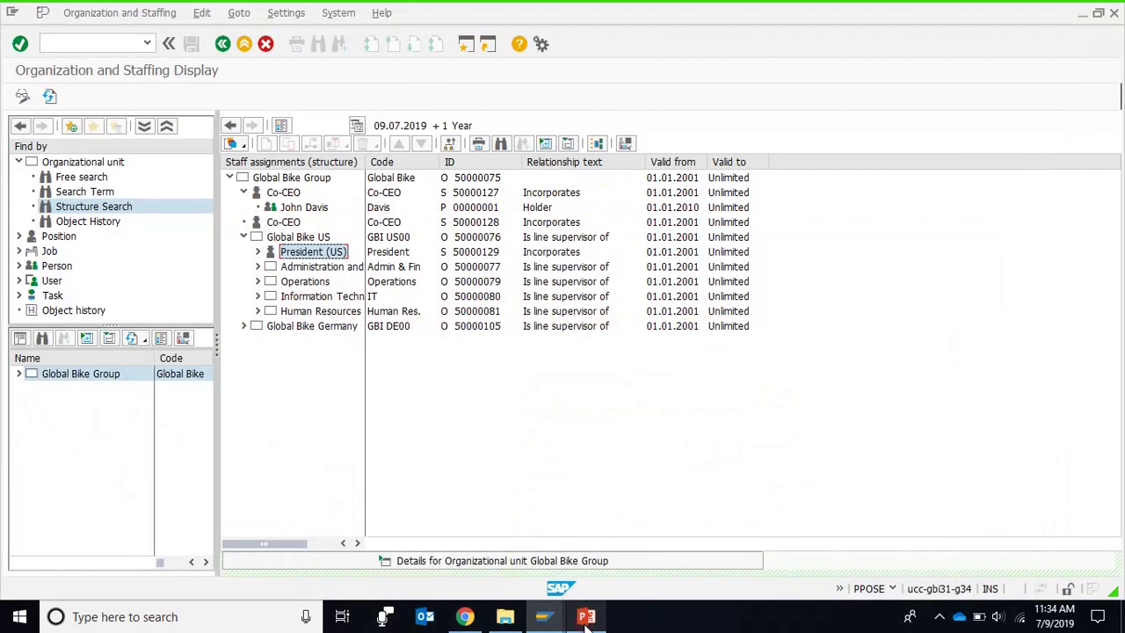
{"action": "left_click", "coordinate": [259, 252]}
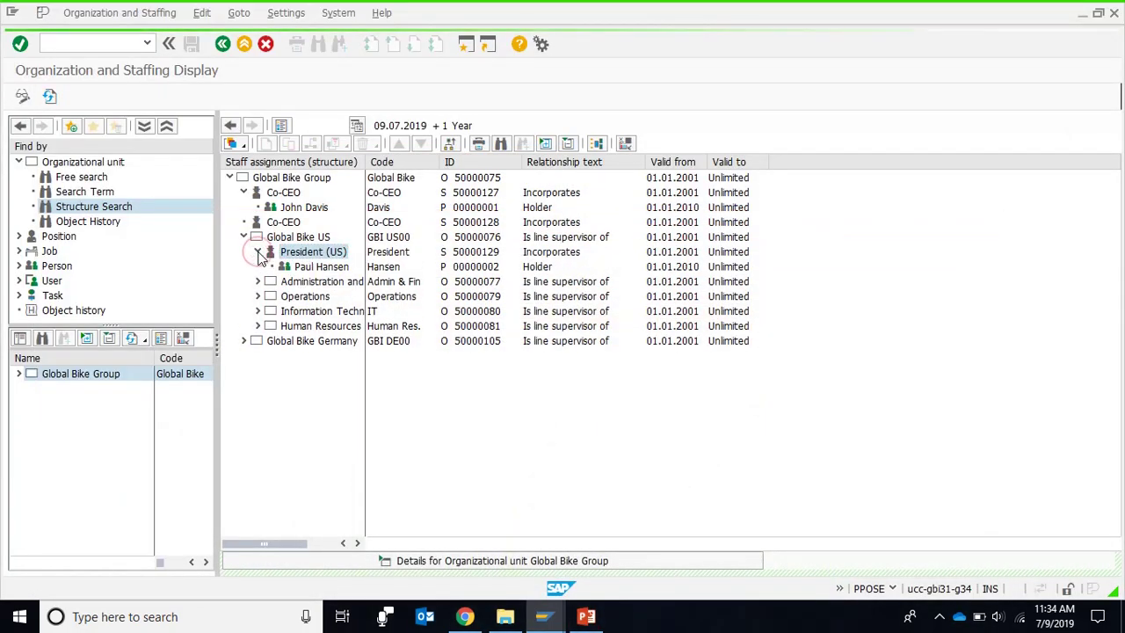
{"action": "left_click", "coordinate": [323, 267]}
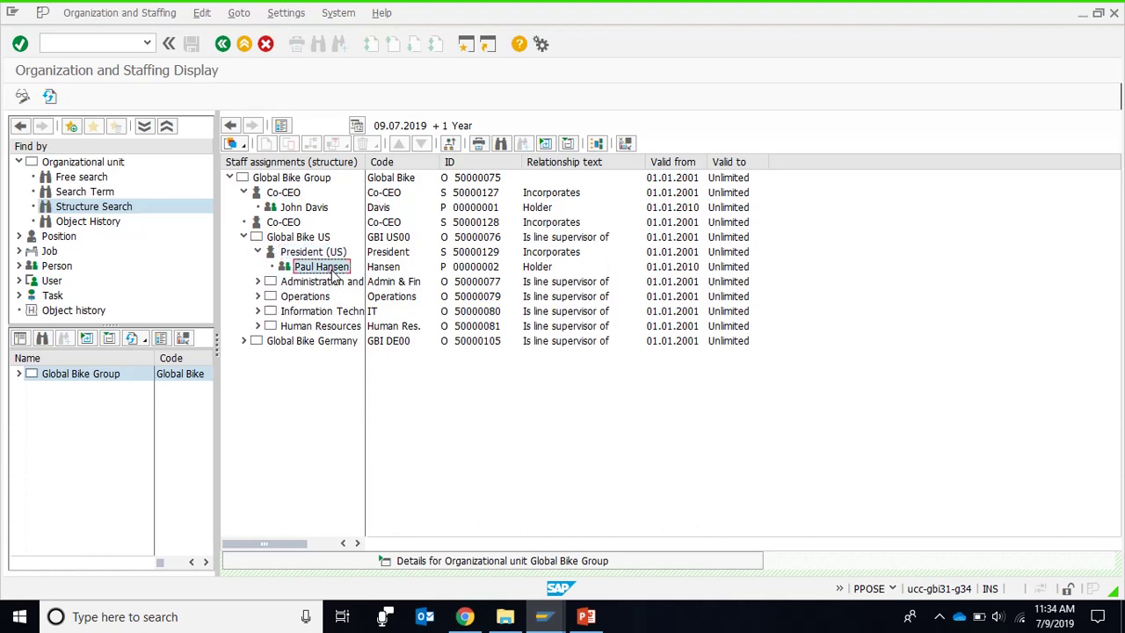
{"action": "left_click", "coordinate": [493, 266]}
Step: Read the next PowerPoint question, then collapse President (US) in SAP and go through the organizational units directly under Global Bike US
{"action": "left_click", "coordinate": [587, 618]}
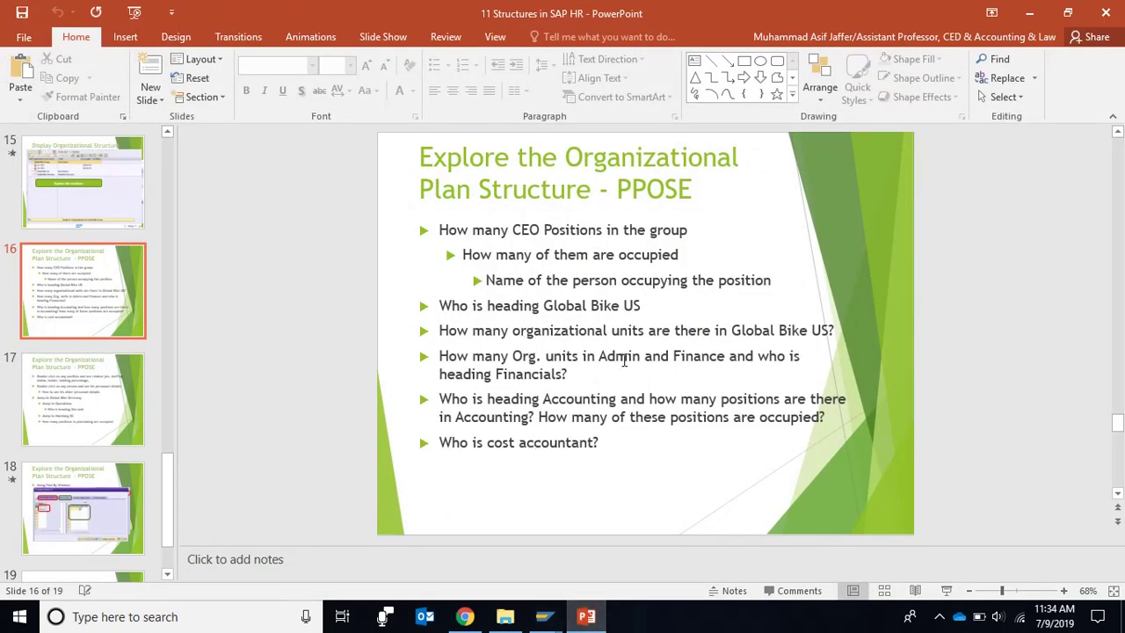
{"action": "left_click", "coordinate": [586, 617]}
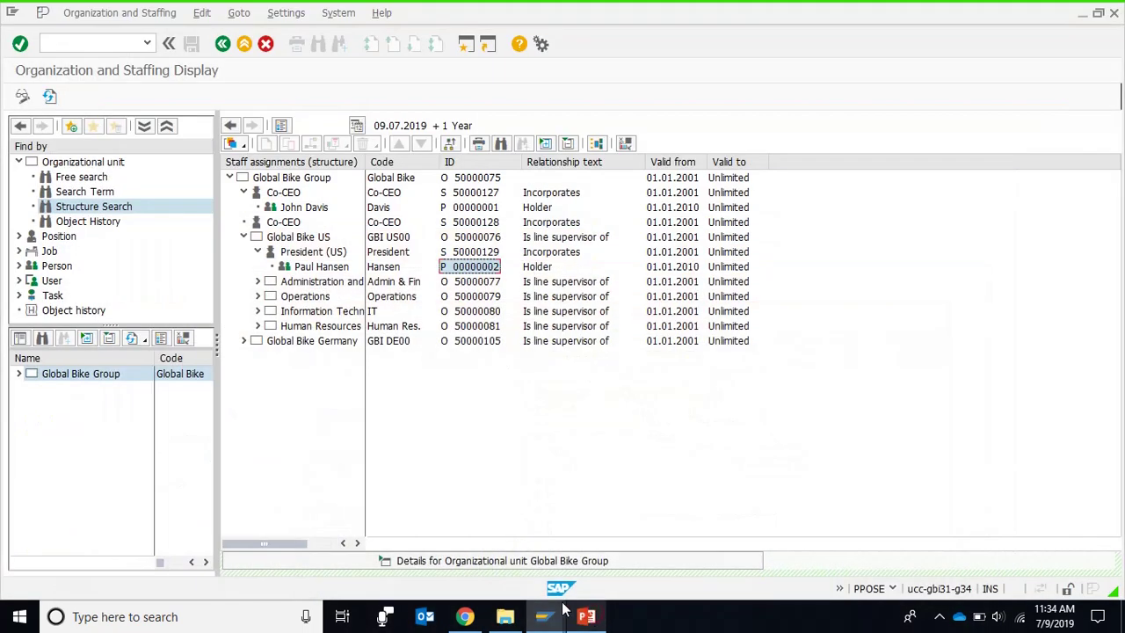
{"action": "left_click", "coordinate": [258, 252]}
{"action": "left_click", "coordinate": [271, 267]}
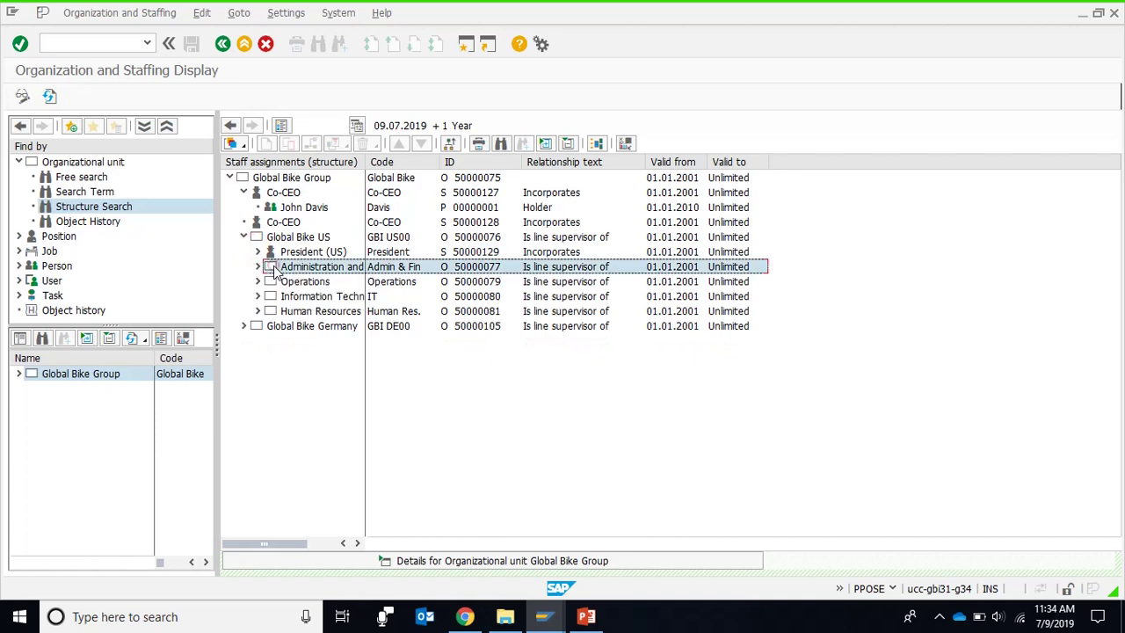
{"action": "left_click", "coordinate": [272, 282]}
{"action": "left_click", "coordinate": [273, 297]}
{"action": "left_click", "coordinate": [272, 312]}
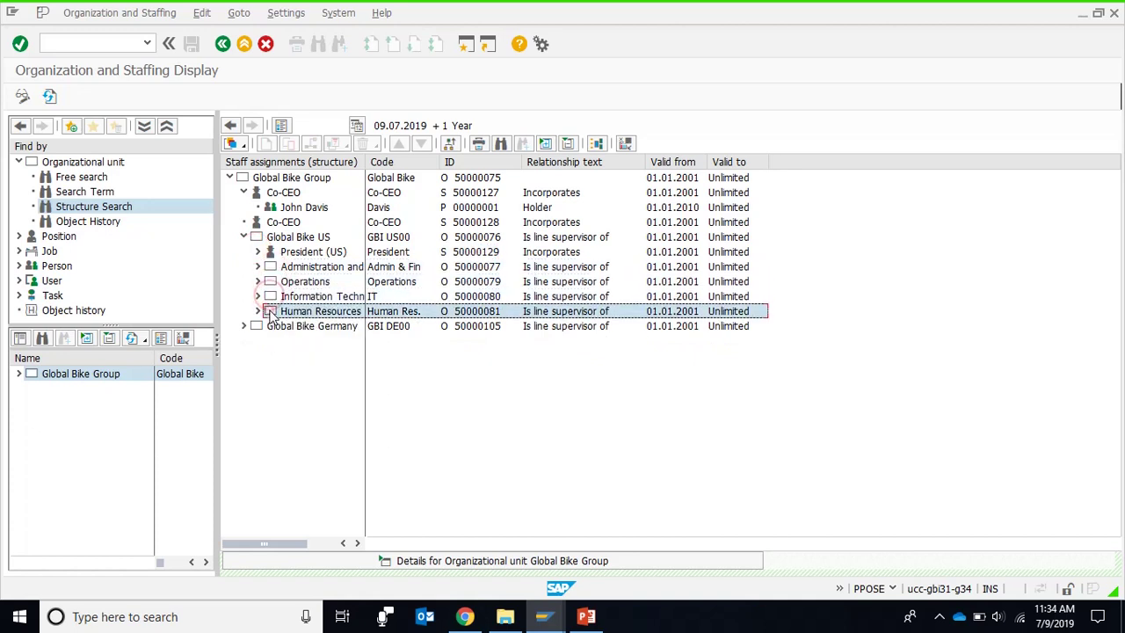
{"action": "left_click", "coordinate": [271, 243]}
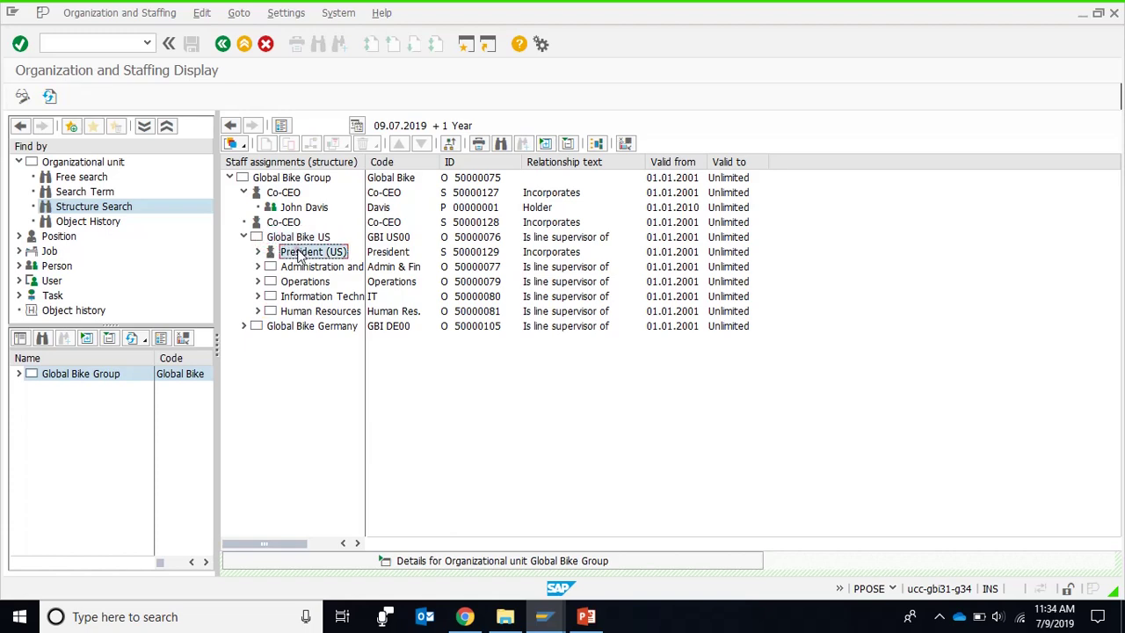
Step: Highlight "Admin and Finance" on the PowerPoint slide, then in SAP widen the structure column and expand Administration and Financials to inspect its units
{"action": "left_click", "coordinate": [578, 620]}
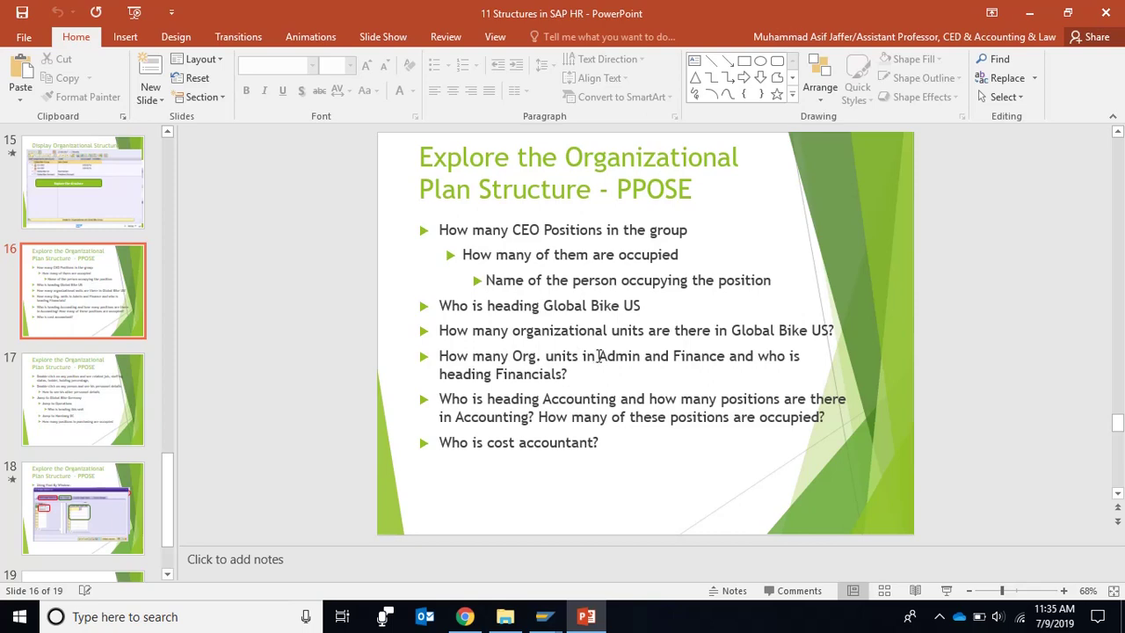
{"action": "left_click_drag", "start_coordinate": [598, 355], "coordinate": [719, 356]}
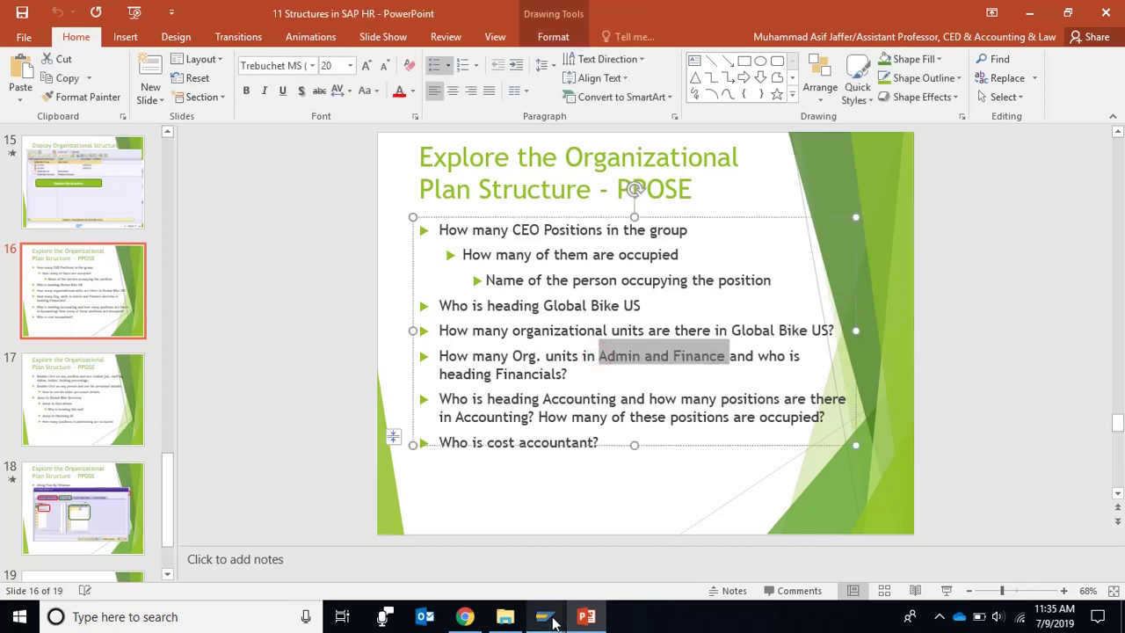
{"action": "mouse_move", "coordinate": [549, 620]}
{"action": "left_click", "coordinate": [623, 567]}
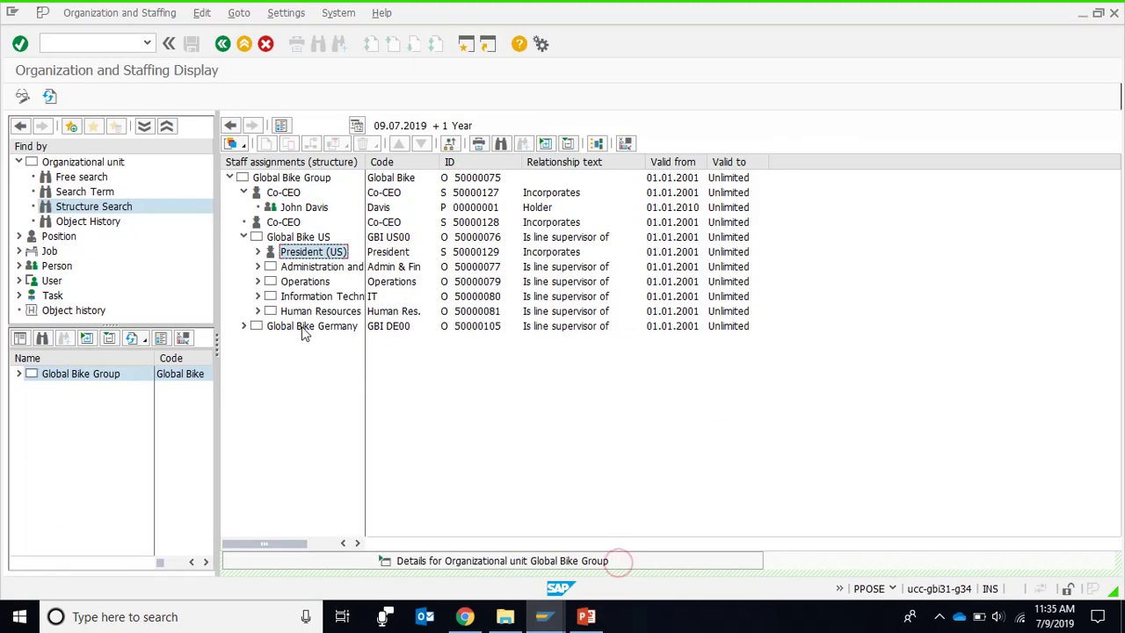
{"action": "left_click_drag", "start_coordinate": [366, 162], "coordinate": [417, 158]}
{"action": "left_click", "coordinate": [258, 268]}
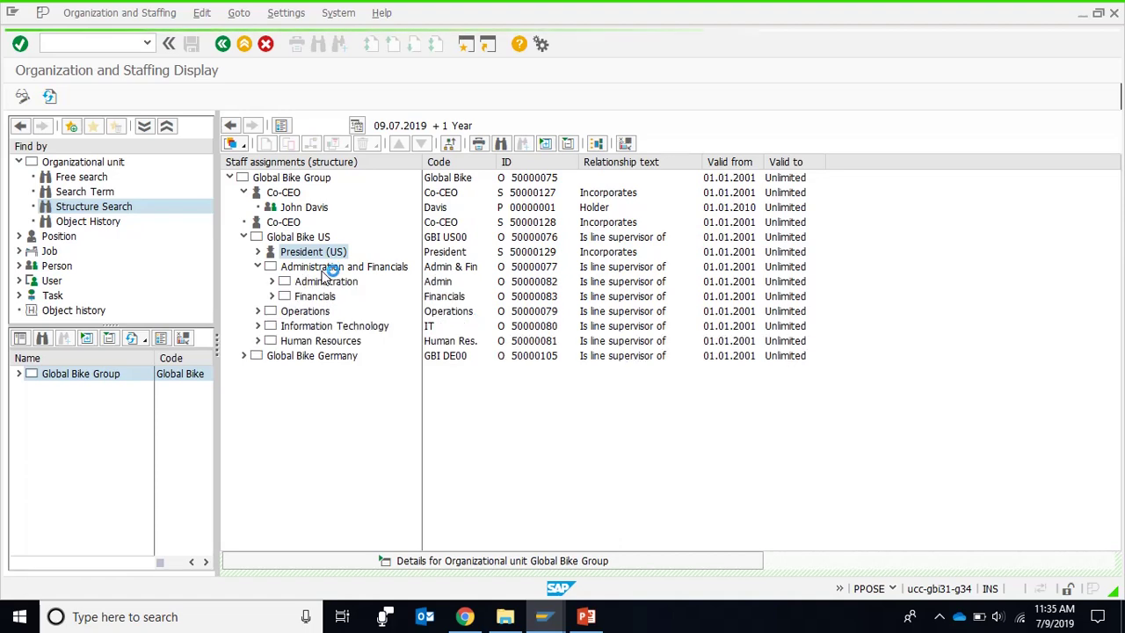
{"action": "left_click", "coordinate": [322, 283]}
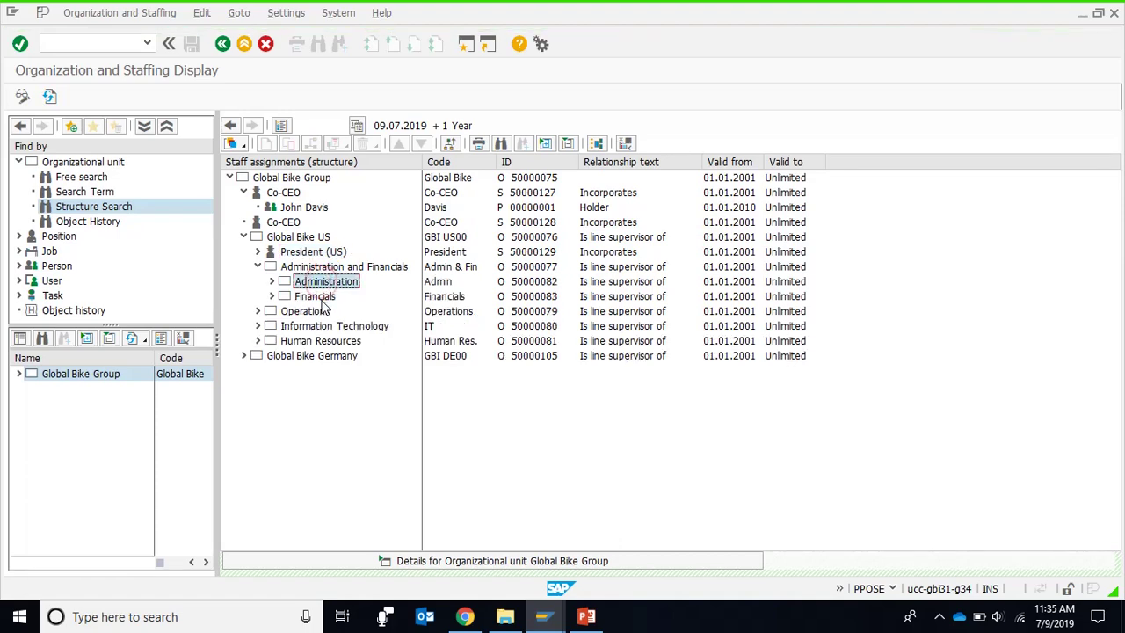
{"action": "left_click", "coordinate": [321, 298]}
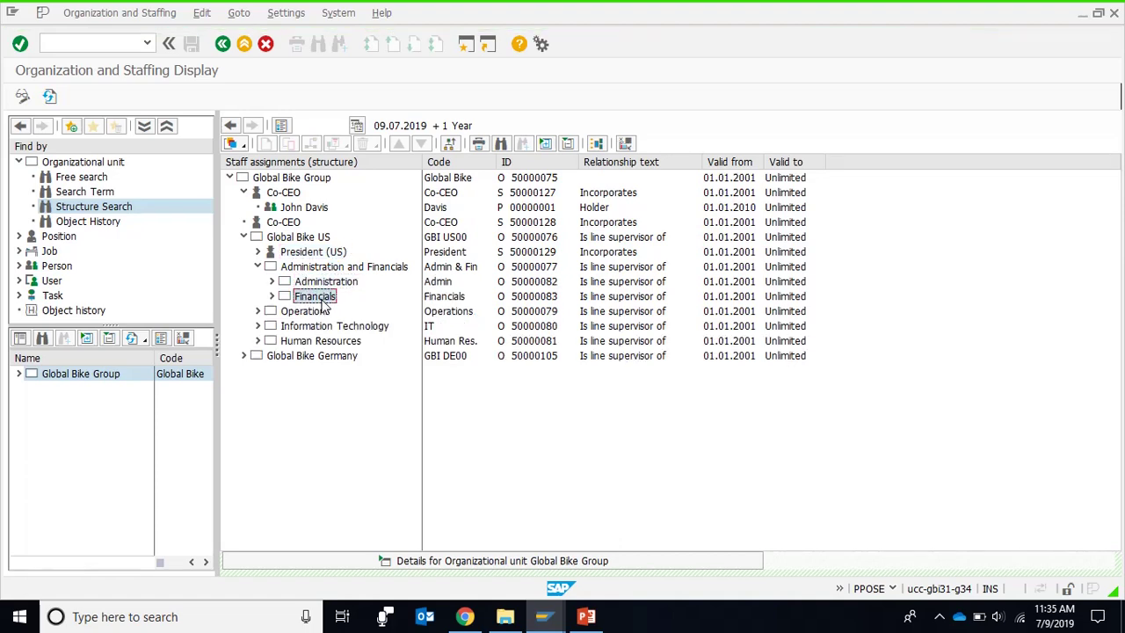
Step: Recheck the Financials question in PowerPoint, then expand Financials and its Chief Financial Officer position in SAP to find the holder
{"action": "left_click", "coordinate": [596, 619]}
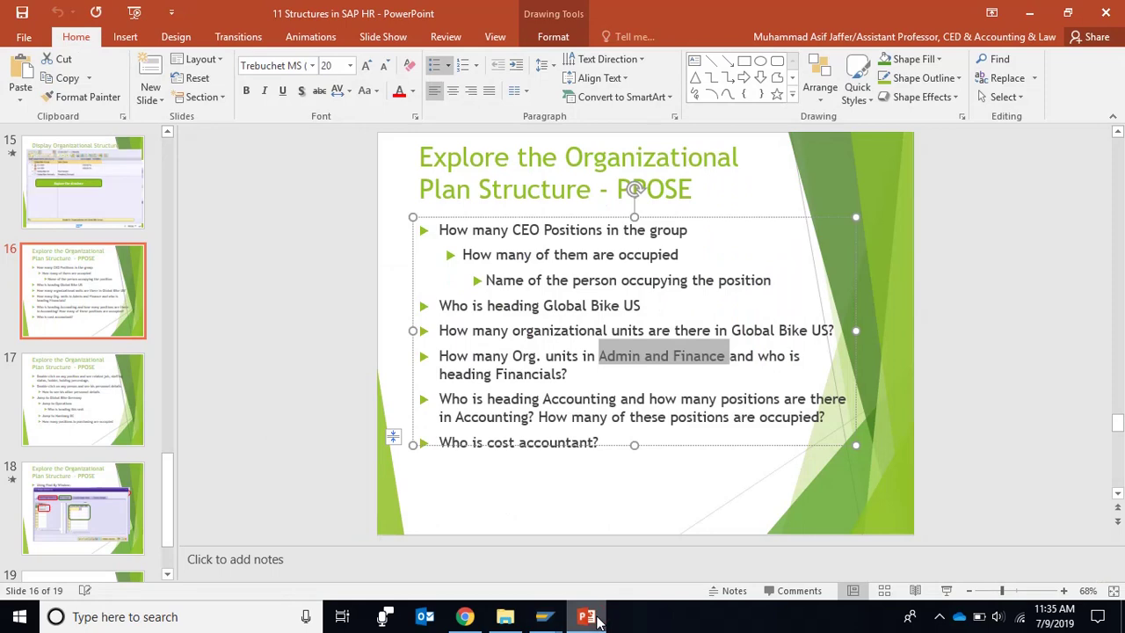
{"action": "left_click", "coordinate": [596, 619]}
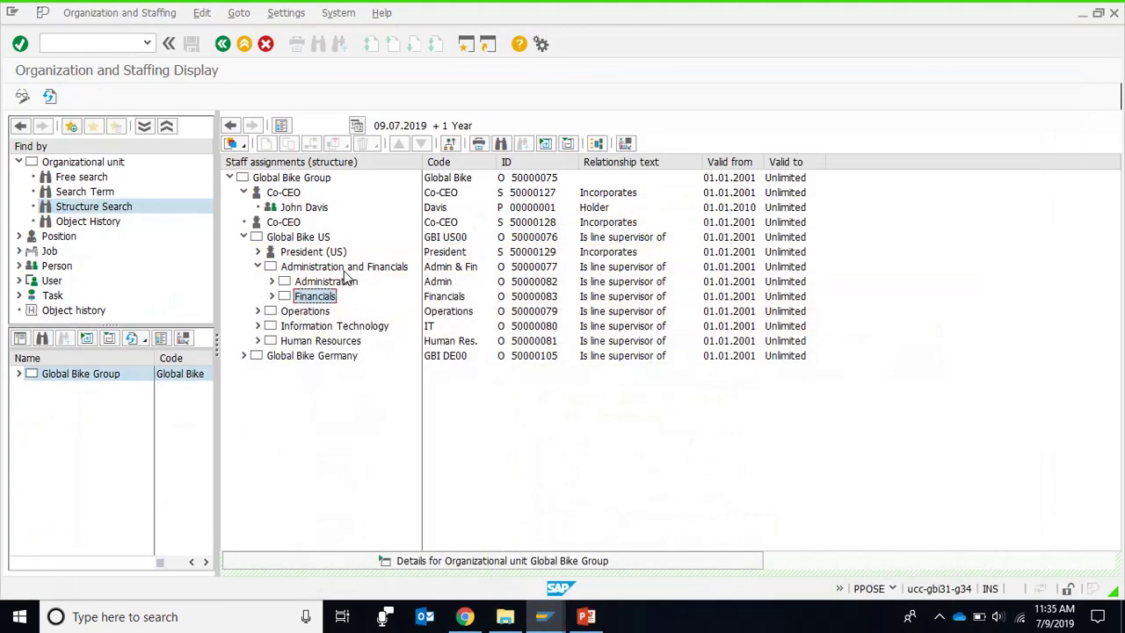
{"action": "left_click", "coordinate": [345, 269]}
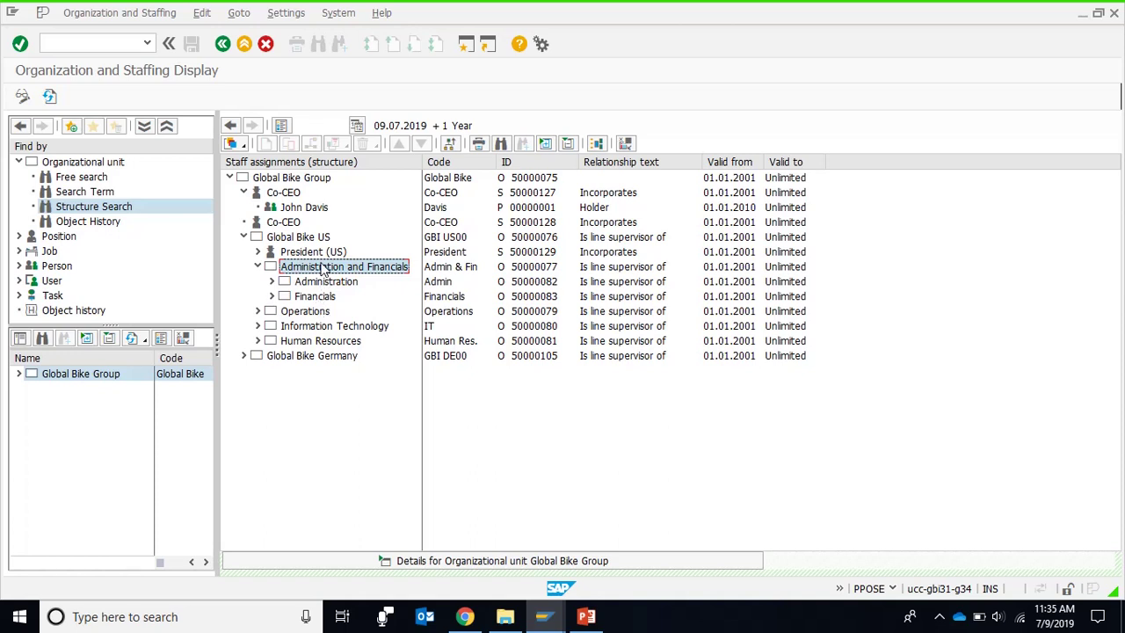
{"action": "left_click", "coordinate": [272, 296]}
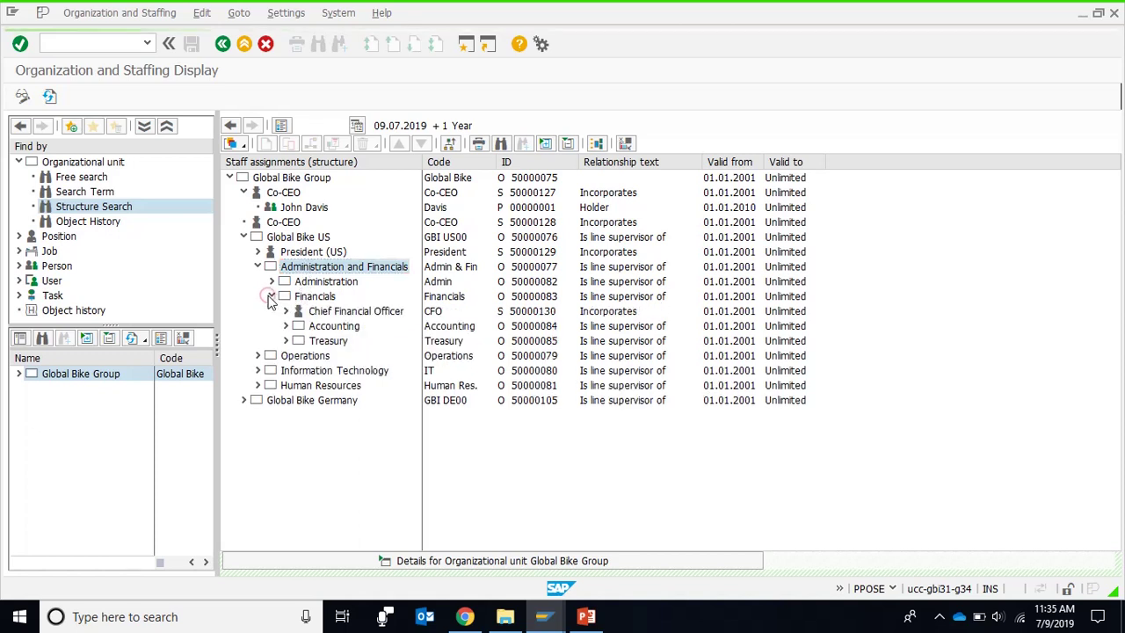
{"action": "left_click", "coordinate": [344, 316]}
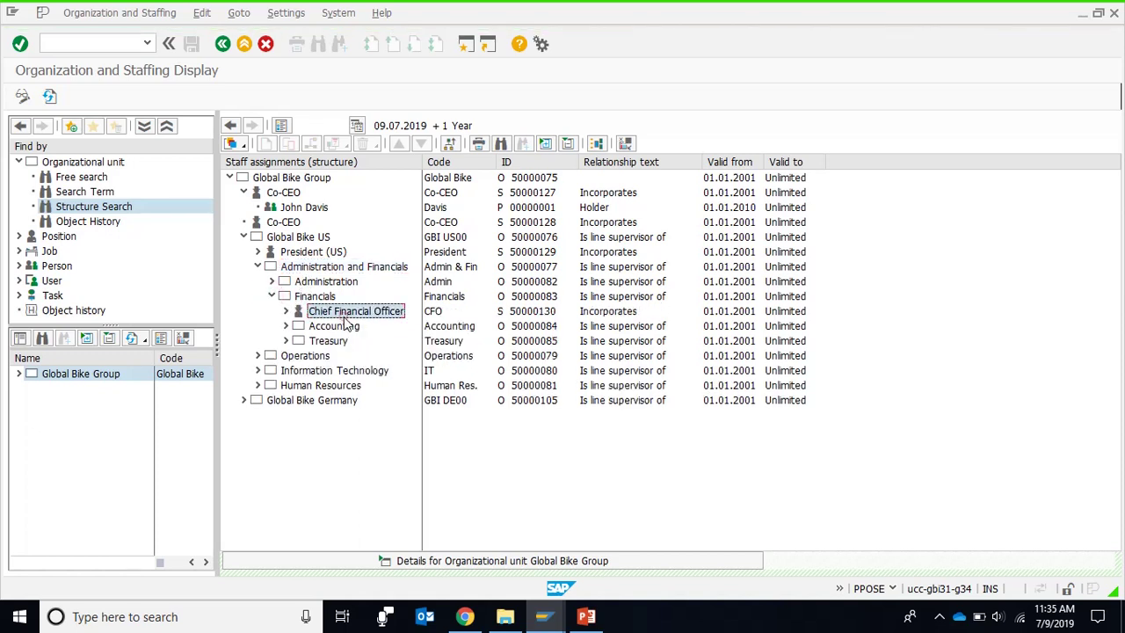
{"action": "left_click", "coordinate": [286, 313]}
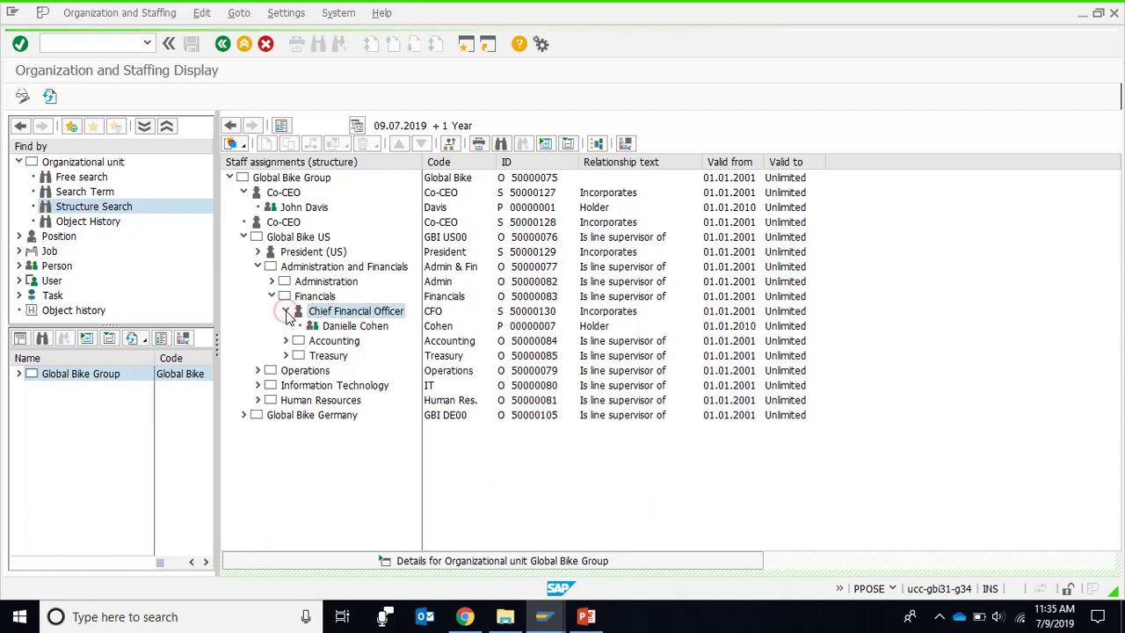
Step: Select the Chief Financial Officer's holder, then switch to PowerPoint and read the question on Accounting's head and its positions
{"action": "left_click", "coordinate": [374, 326]}
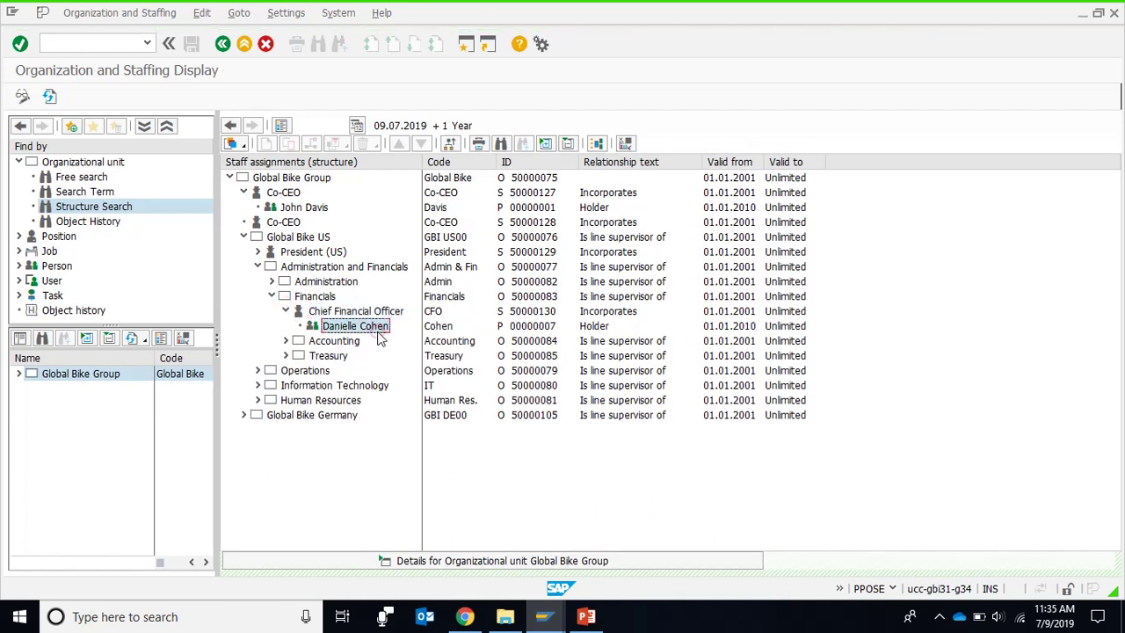
{"action": "left_click", "coordinate": [590, 619]}
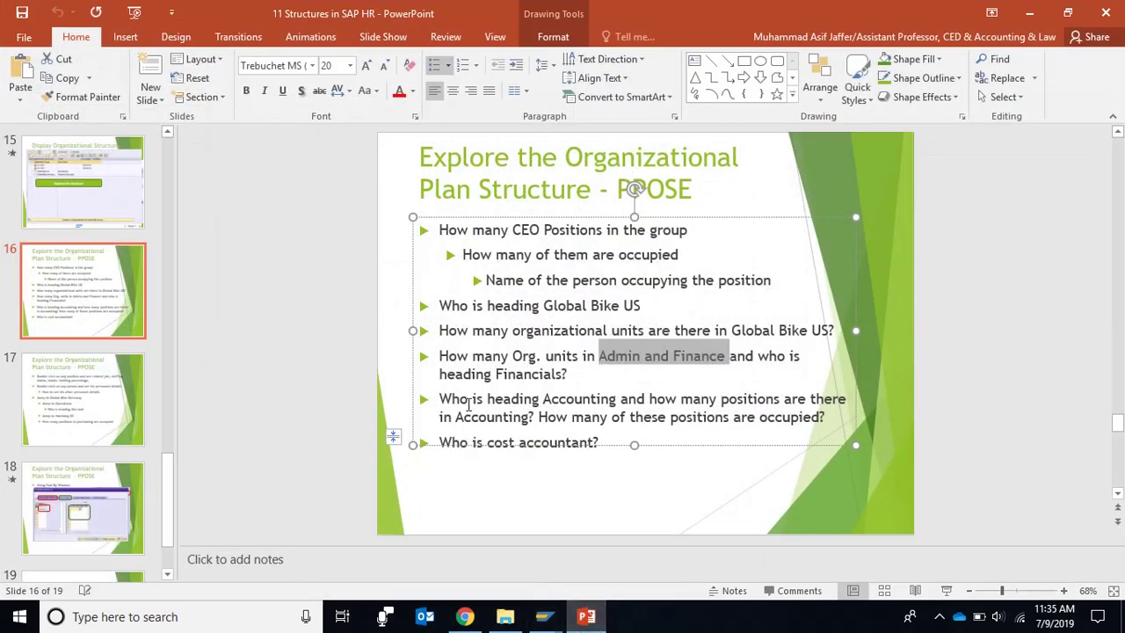
{"action": "left_click", "coordinate": [607, 415]}
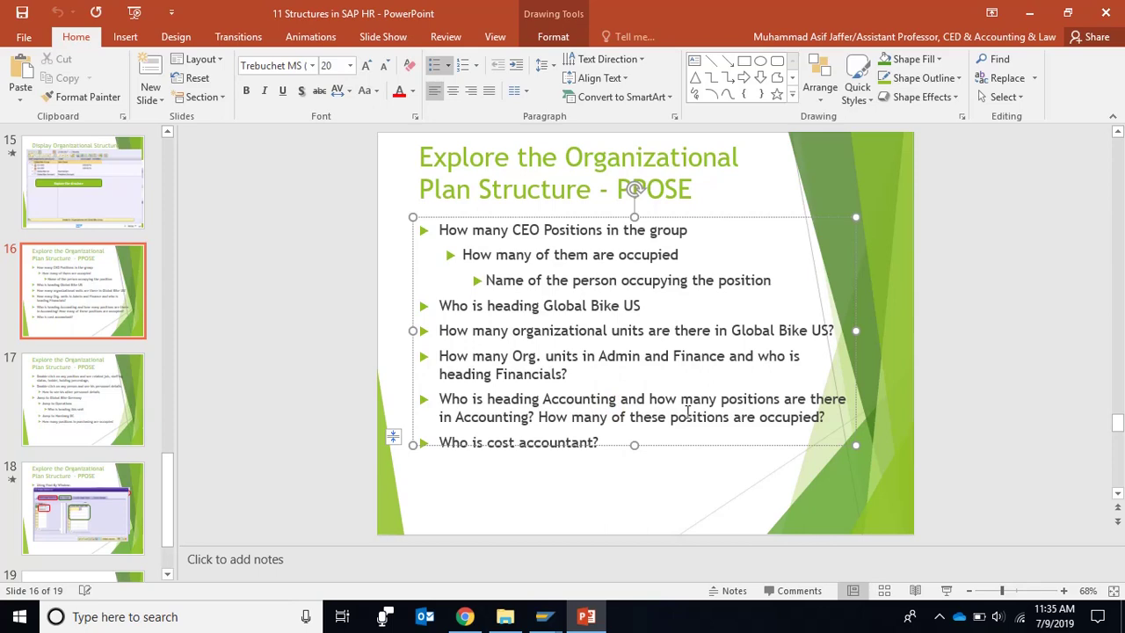
{"action": "mouse_move", "coordinate": [544, 616]}
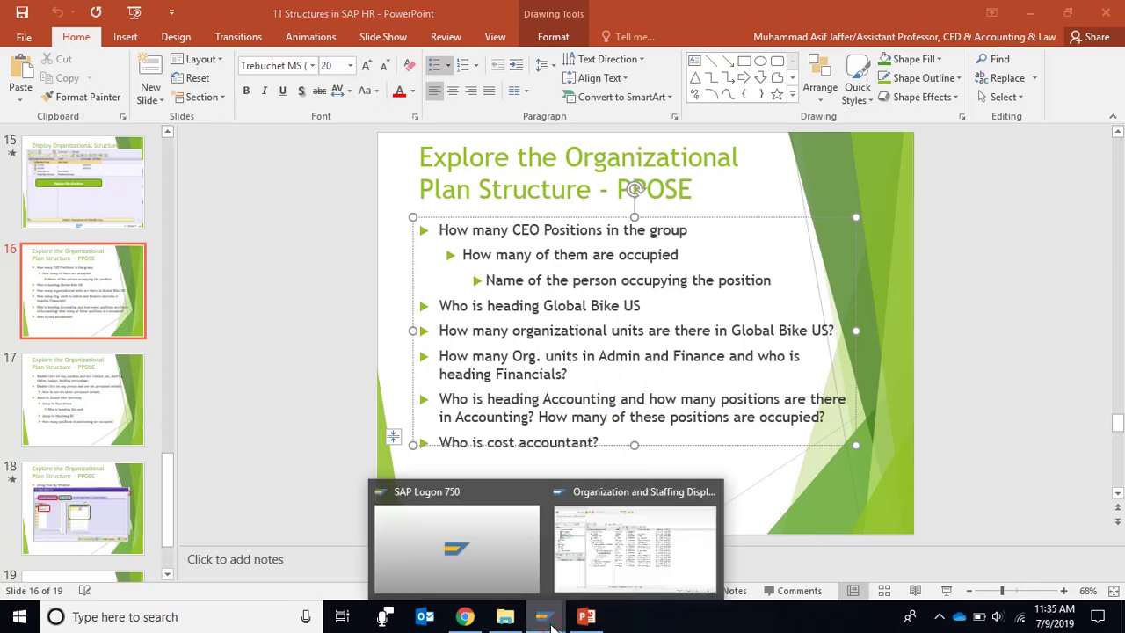
Step: Switch back to SAP and expand Accounting and its Chief Accountant position to identify who heads the unit
{"action": "left_click", "coordinate": [612, 584]}
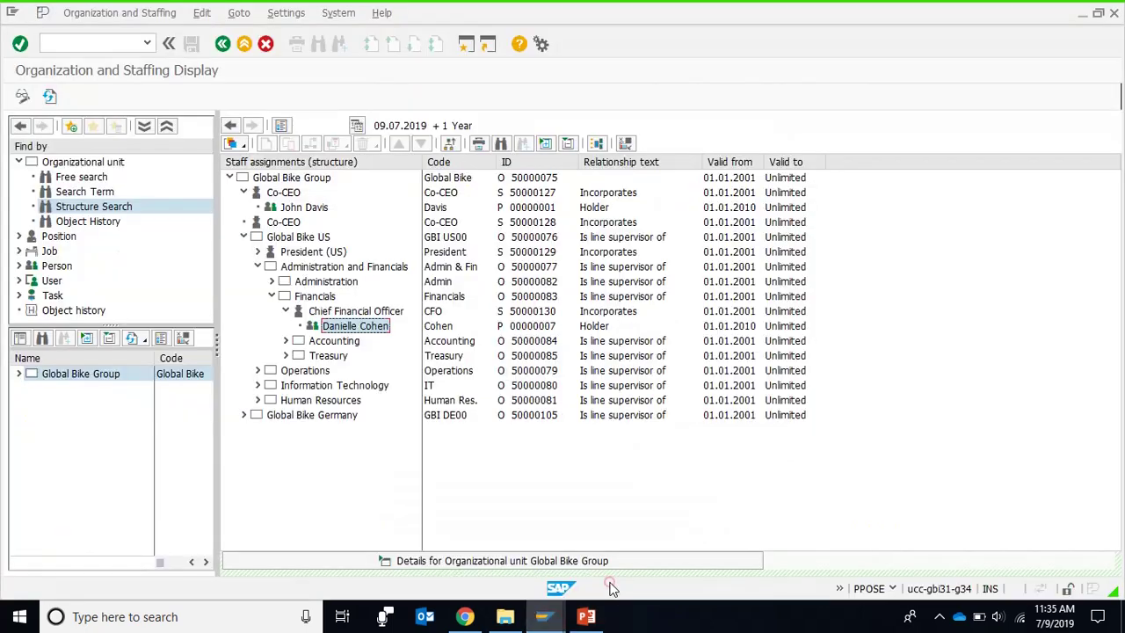
{"action": "left_click", "coordinate": [286, 343]}
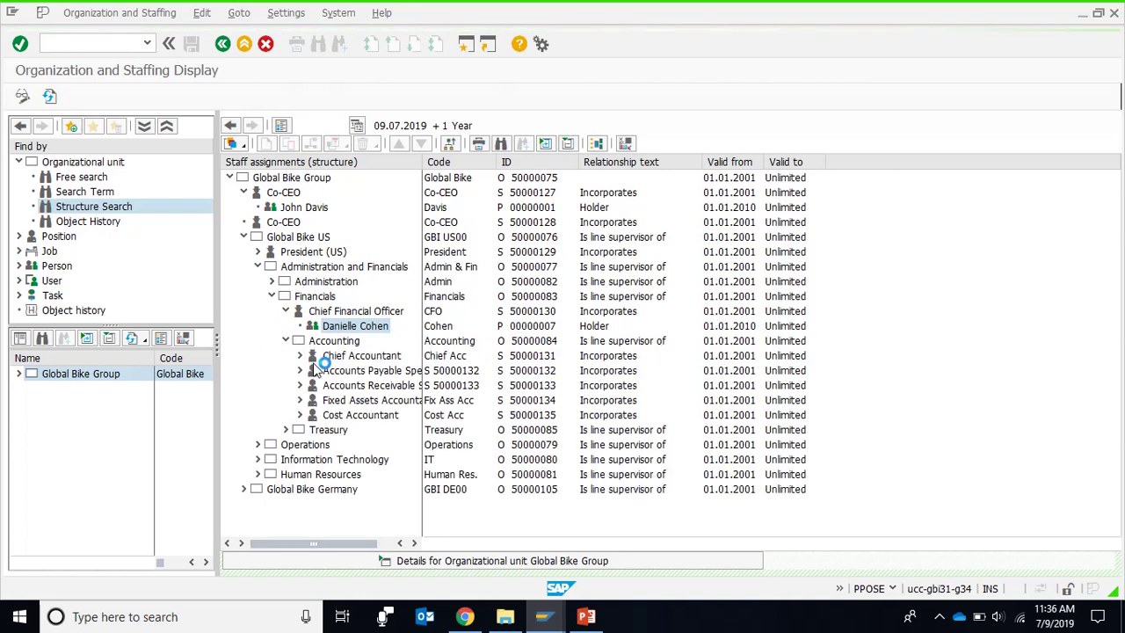
{"action": "left_click", "coordinate": [300, 356]}
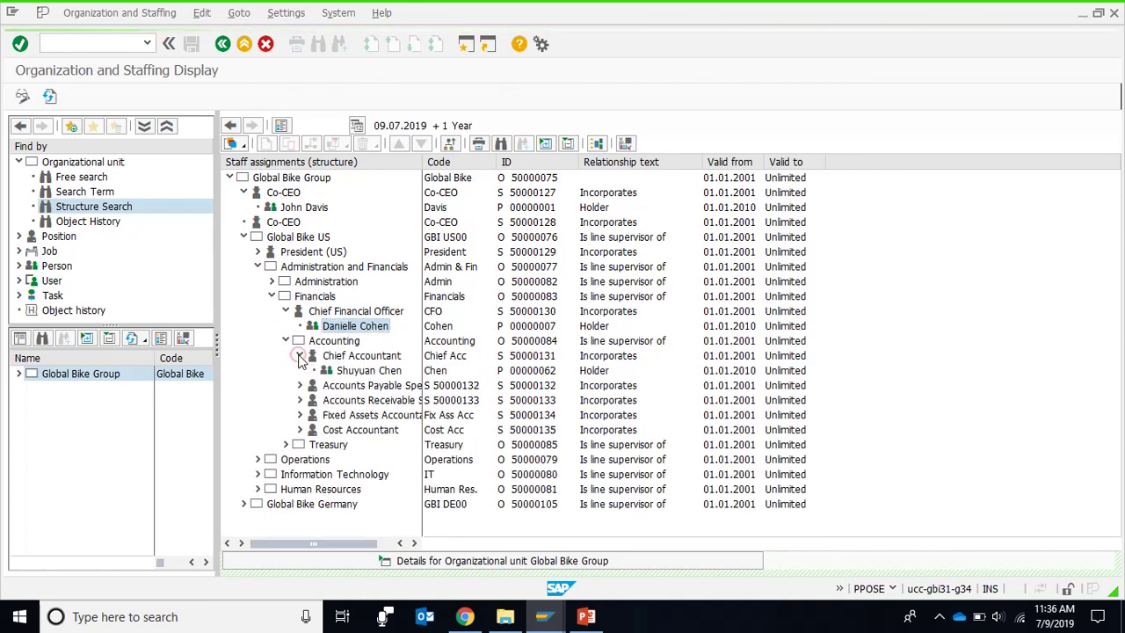
{"action": "left_click", "coordinate": [385, 371]}
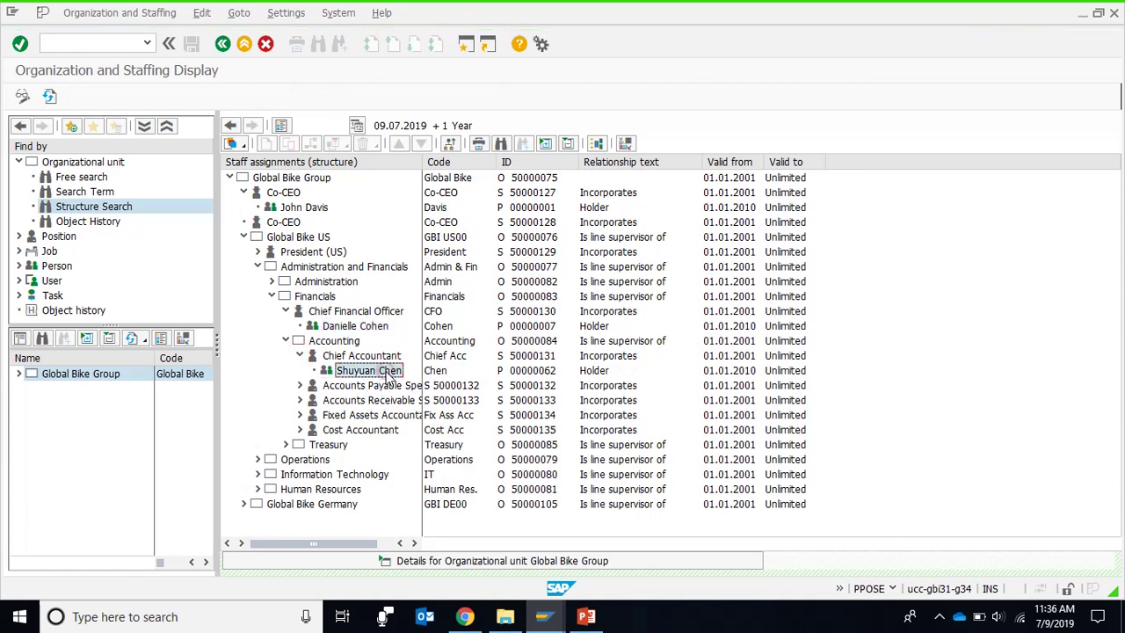
Step: Go through the positions under Accounting, from Accounts Payable to Cost Accountant and back to Chief Accountant
{"action": "left_click", "coordinate": [378, 385]}
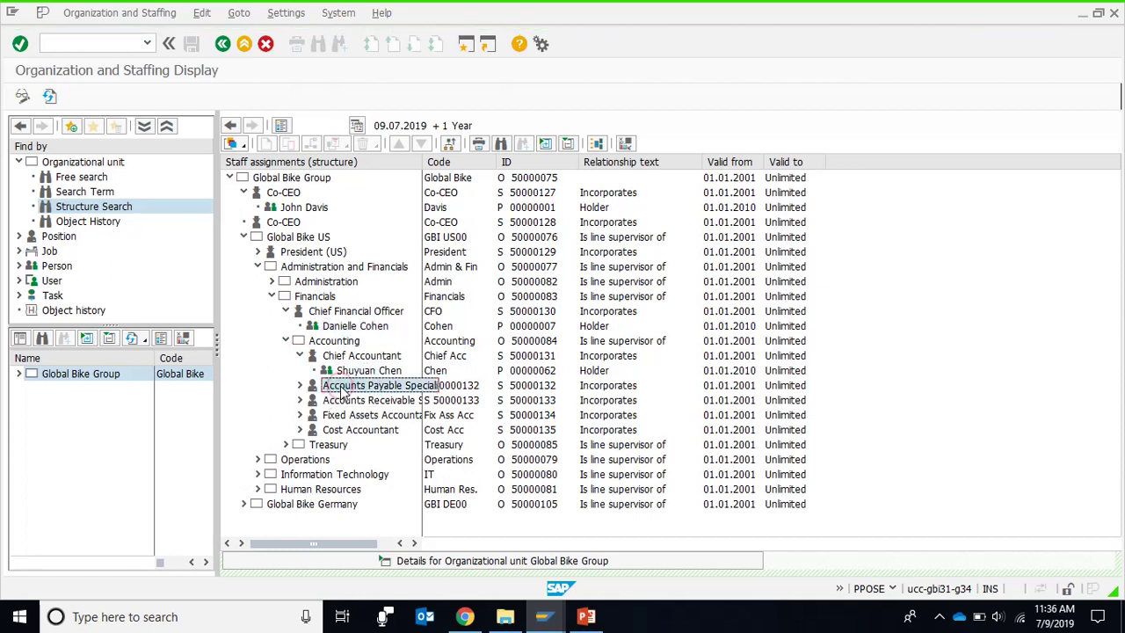
{"action": "left_click", "coordinate": [347, 401]}
{"action": "left_click", "coordinate": [348, 414]}
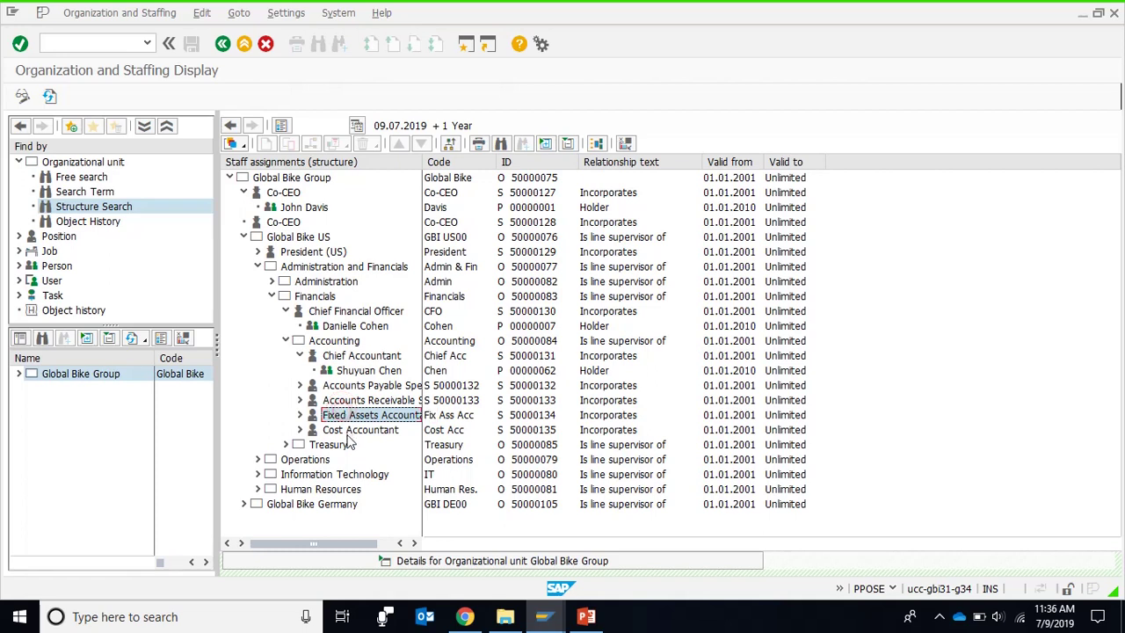
{"action": "left_click", "coordinate": [348, 430]}
{"action": "left_click", "coordinate": [356, 358]}
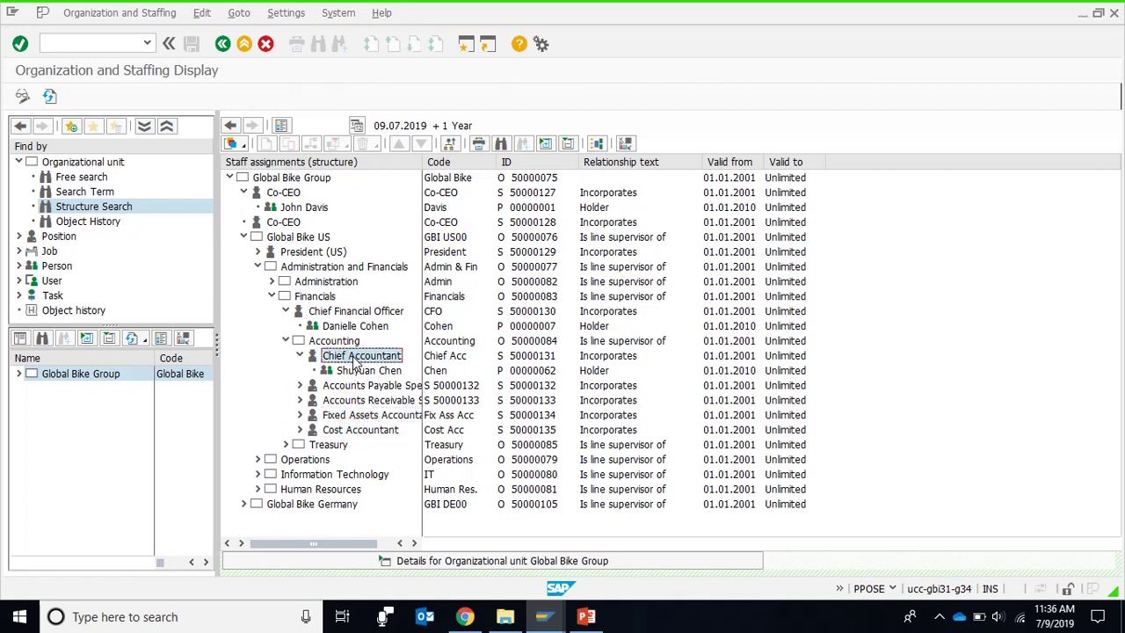
Step: Expand the remaining Accounting positions, including Accounts Payable, Fixed Assets and Cost Accountant, to check which are occupied
{"action": "left_click", "coordinate": [299, 385]}
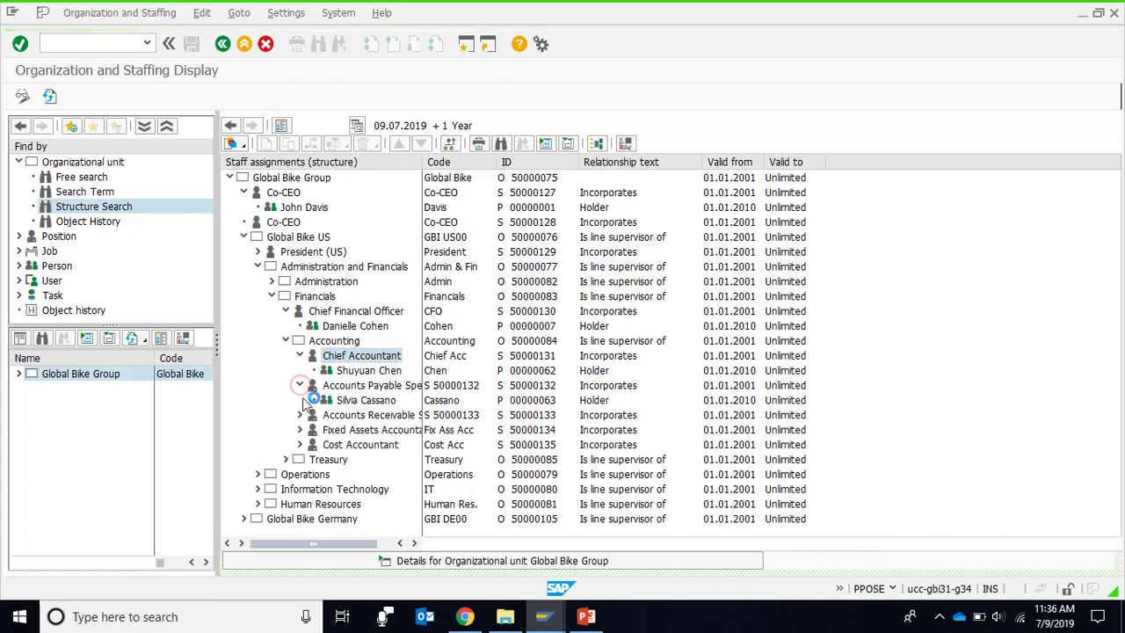
{"action": "left_click", "coordinate": [300, 445]}
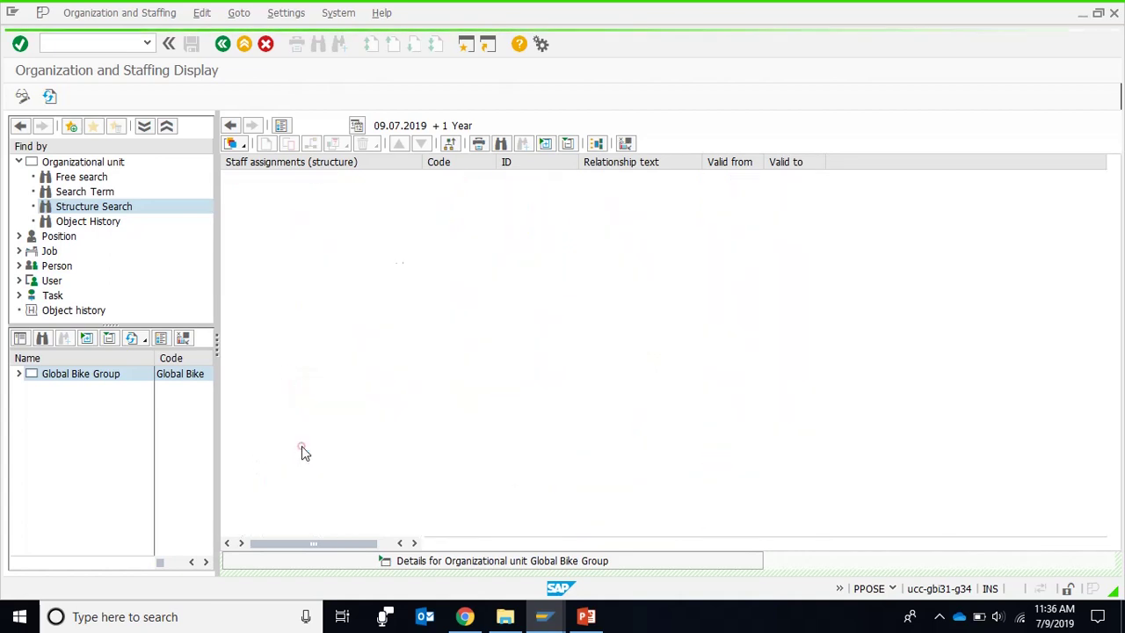
{"action": "left_click", "coordinate": [300, 475]}
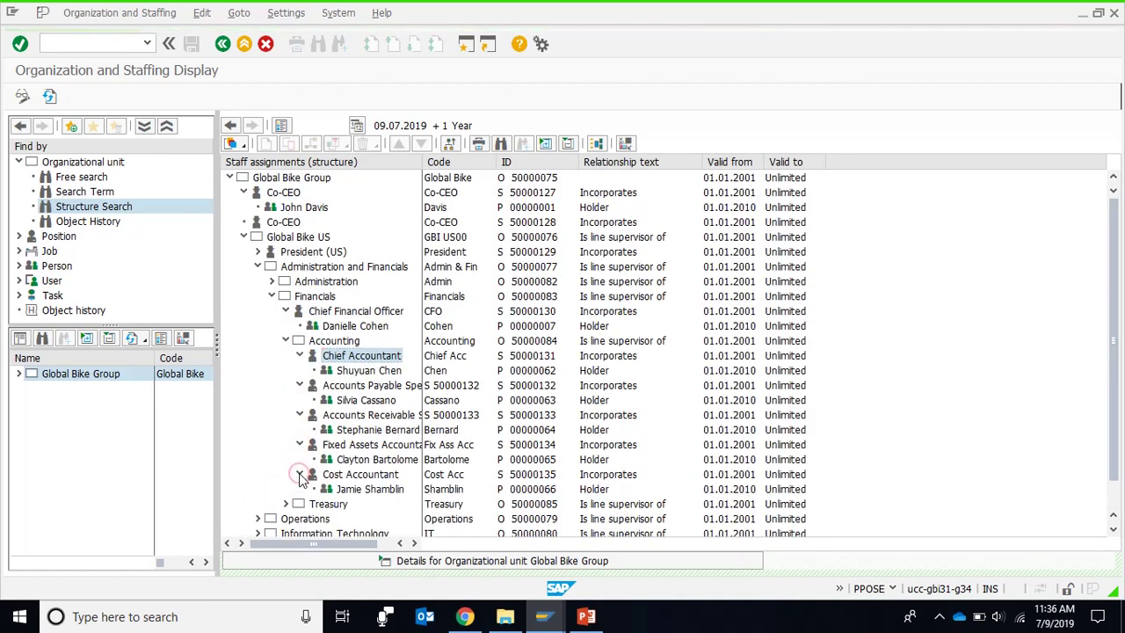
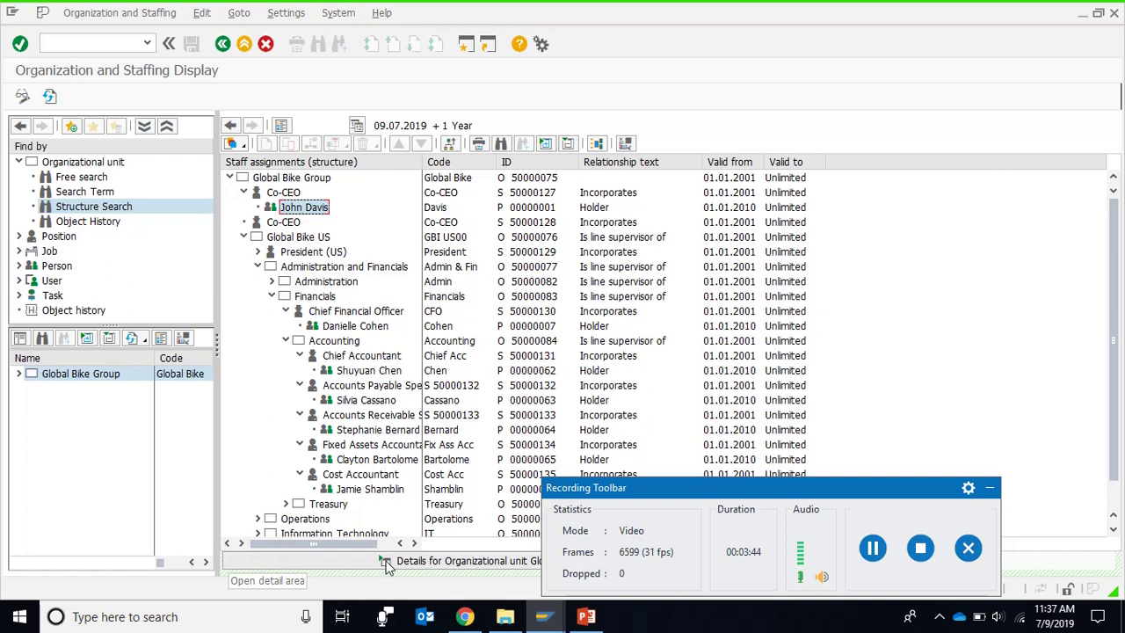
Step: Open the detail area and display the details of the Accounting organizational unit under Financials
{"action": "left_click", "coordinate": [386, 561]}
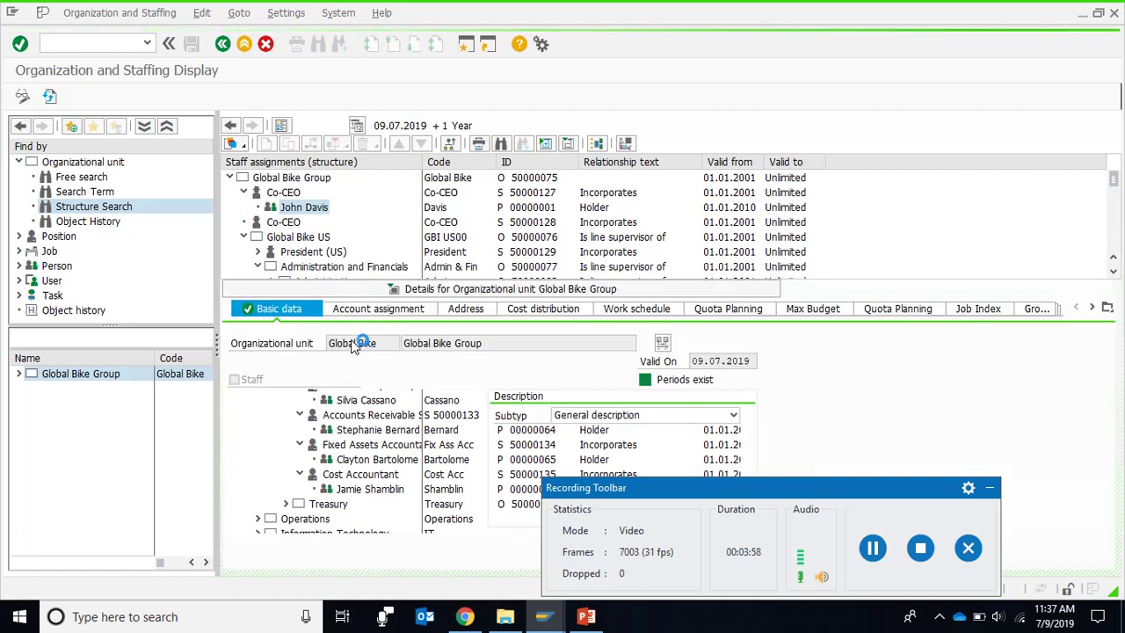
{"action": "left_click", "coordinate": [327, 253]}
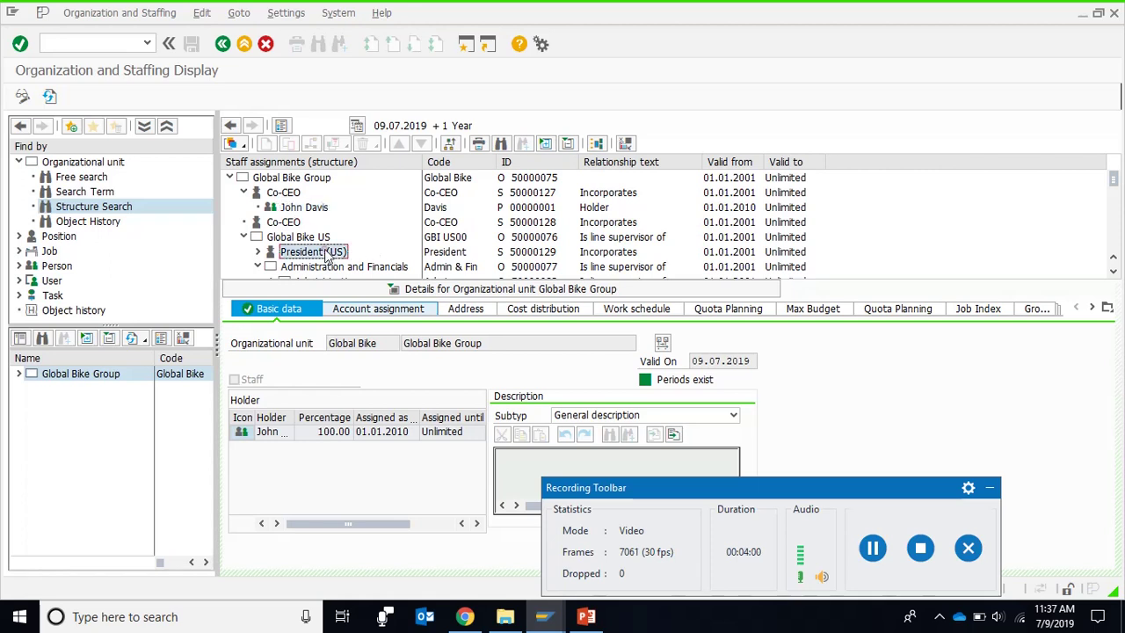
{"action": "key", "text": "Down"}
{"action": "key", "text": "Down"}
{"action": "key", "text": "Down"}
{"action": "key", "text": "Down"}
{"action": "key", "text": "Down"}
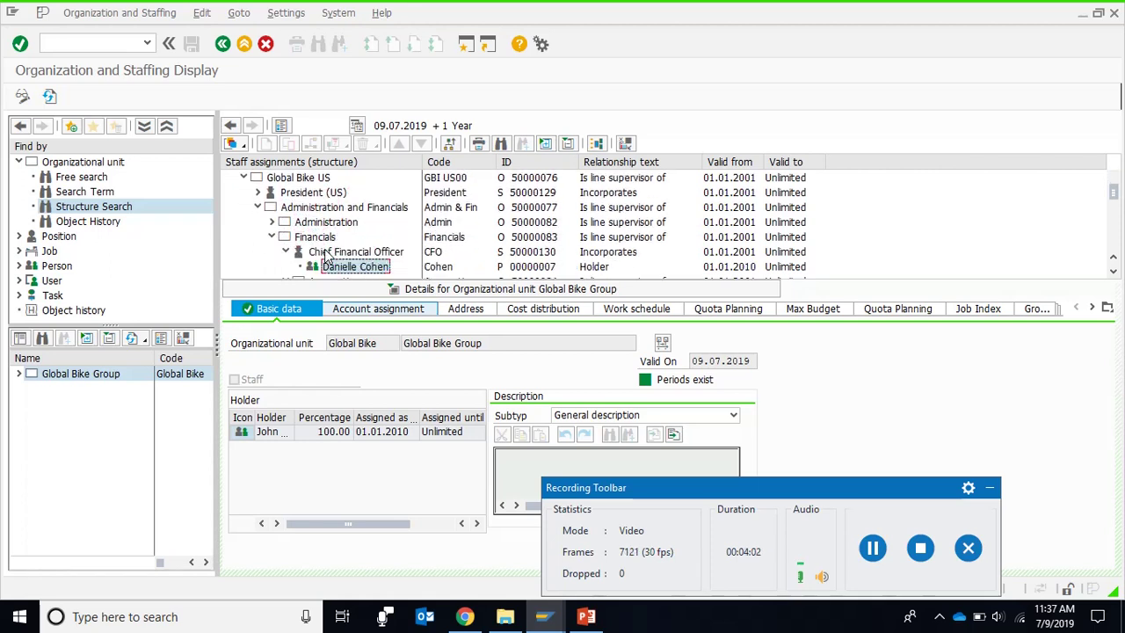
{"action": "left_click", "coordinate": [327, 253]}
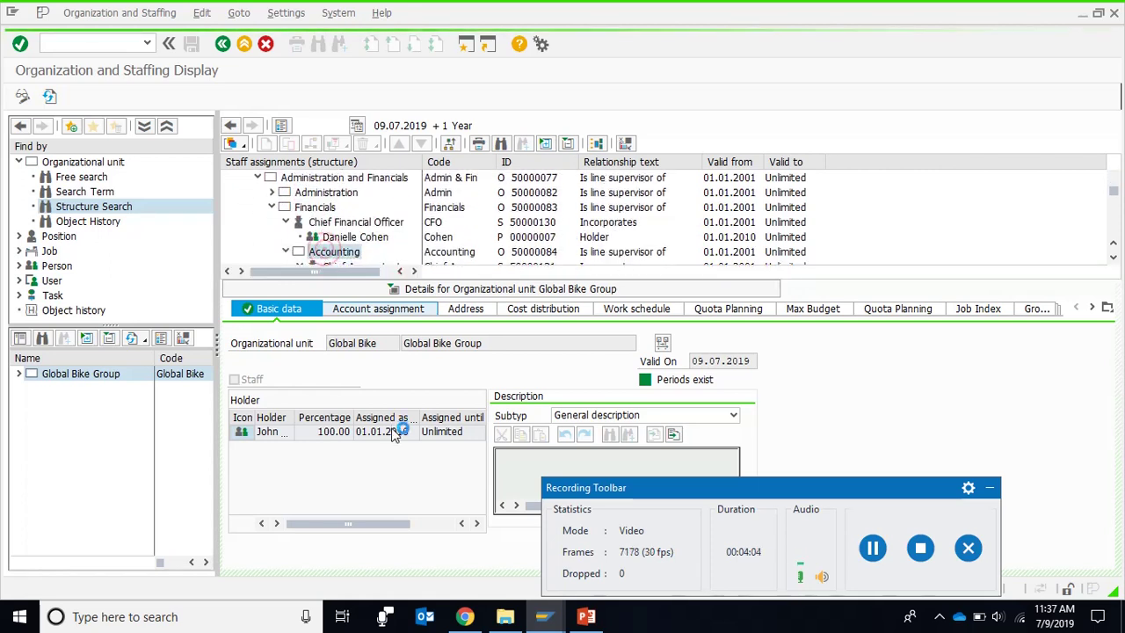
Step: Examine the Accounting unit's basic data, including its code and name, and show its validity period
{"action": "left_click", "coordinate": [290, 362]}
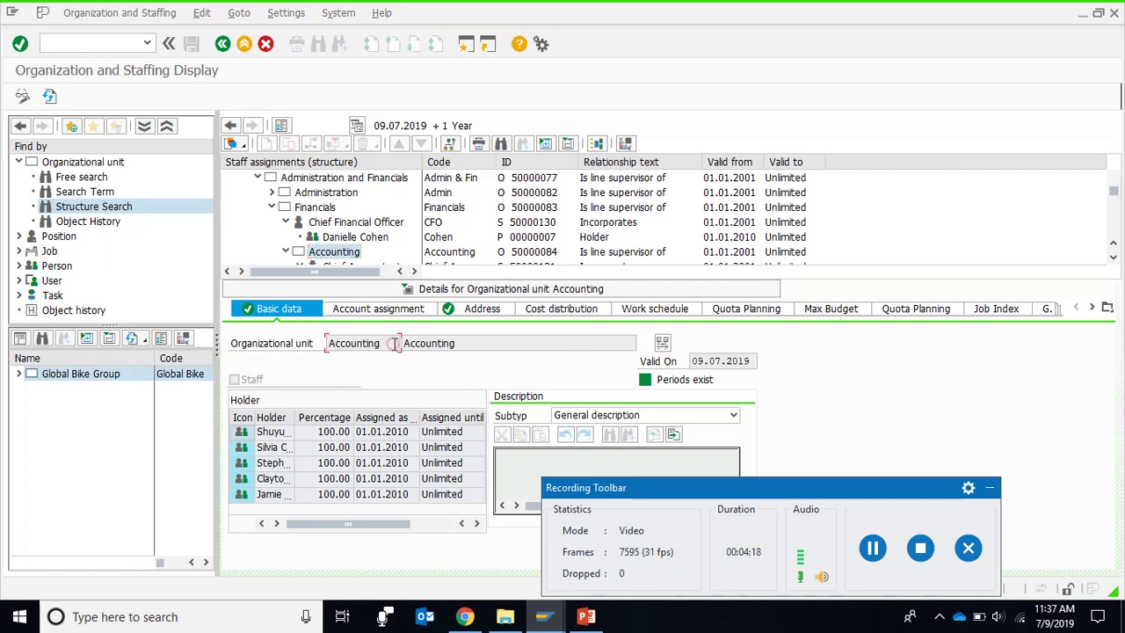
{"action": "left_click", "coordinate": [477, 343]}
{"action": "left_click", "coordinate": [664, 344]}
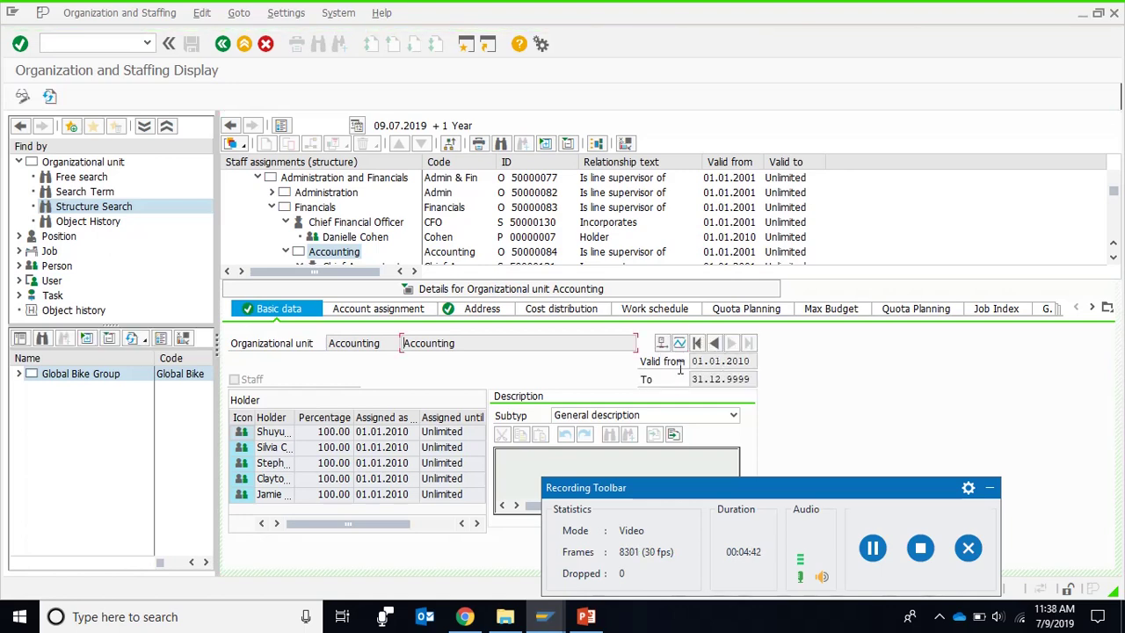
{"action": "left_click", "coordinate": [752, 379]}
Step: Display the details of the Chief Accountant position under Accounting and examine its name and basic data
{"action": "left_click", "coordinate": [1112, 257]}
{"action": "left_click", "coordinate": [1113, 257]}
{"action": "left_click", "coordinate": [1113, 257]}
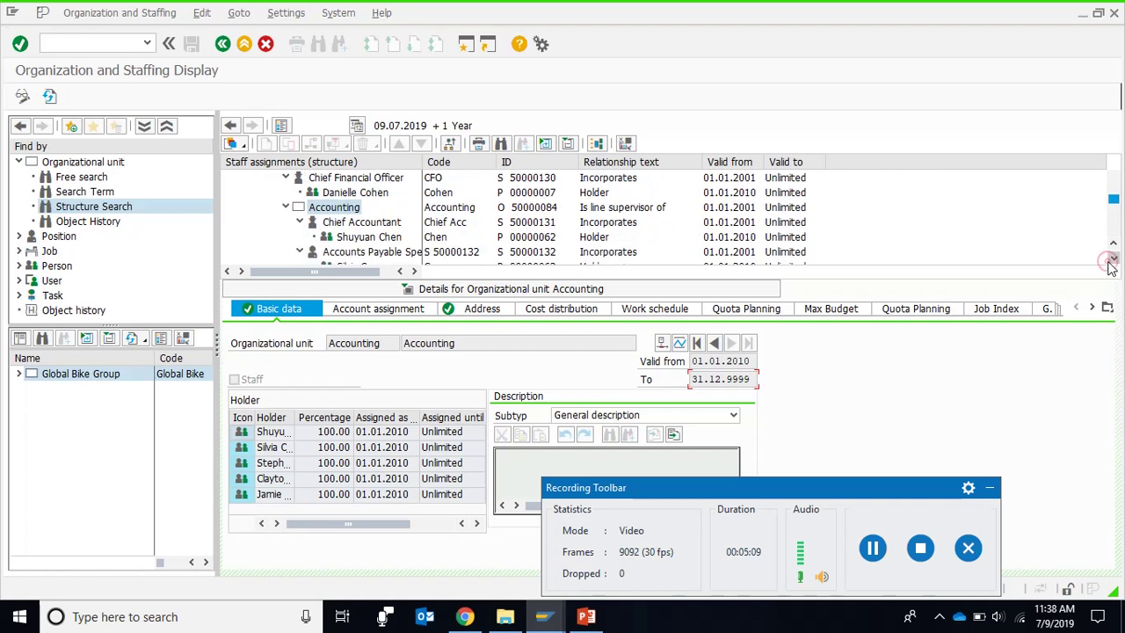
{"action": "double_click", "coordinate": [378, 223]}
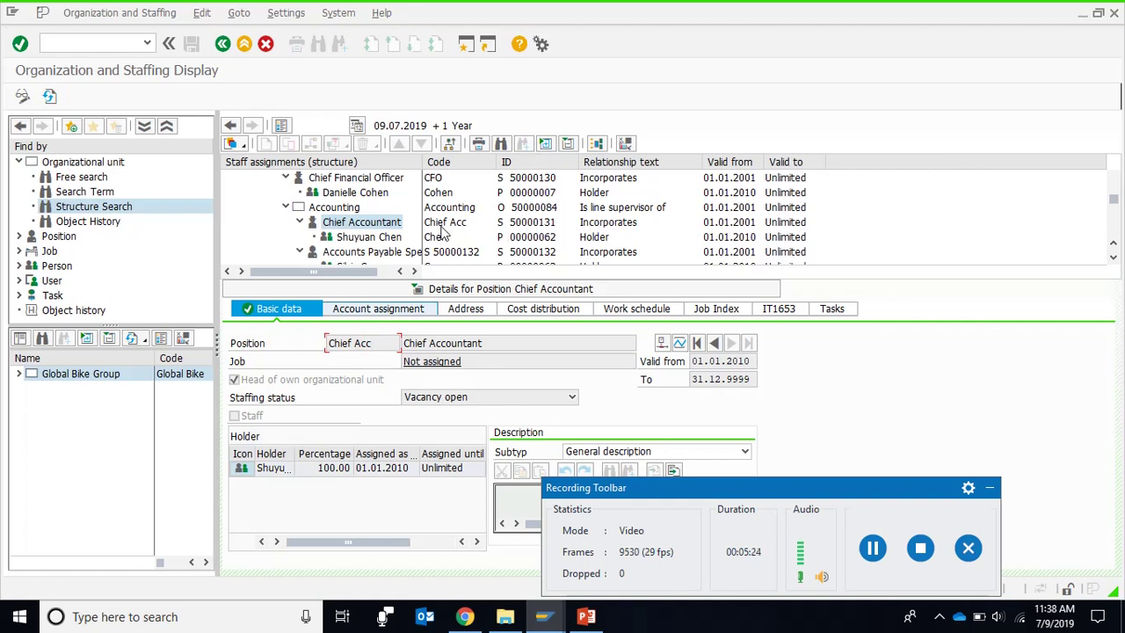
{"action": "left_click", "coordinate": [531, 342]}
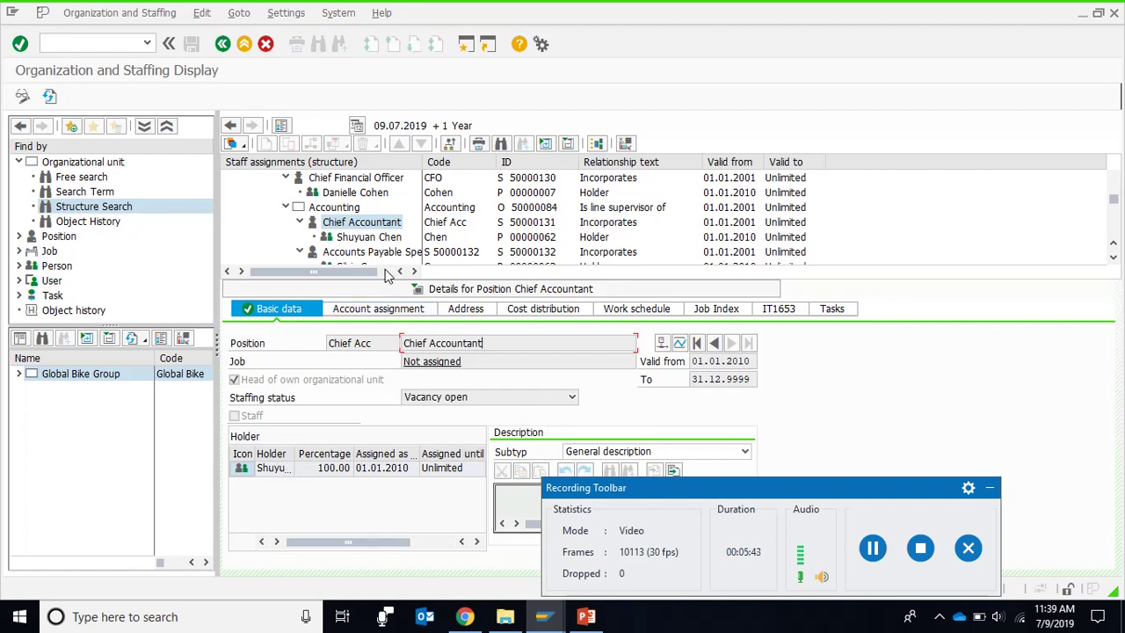
Step: Display the details of the Chief Accountant's holder and examine the ID, employee group, employee subgroup and status
{"action": "left_click", "coordinate": [378, 238]}
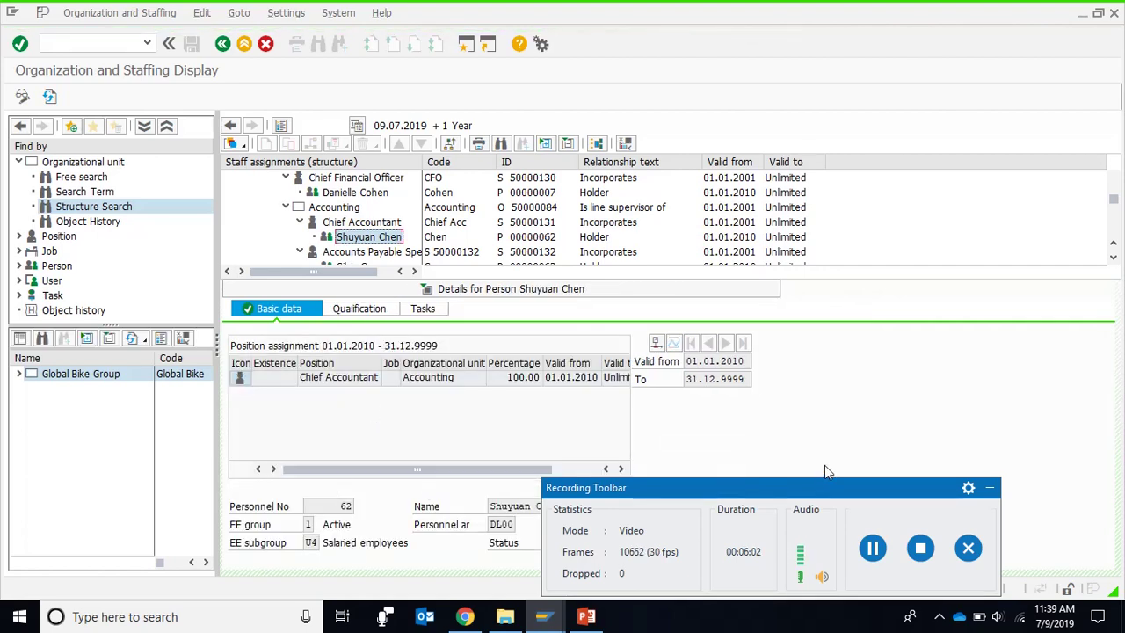
{"action": "left_click", "coordinate": [989, 487]}
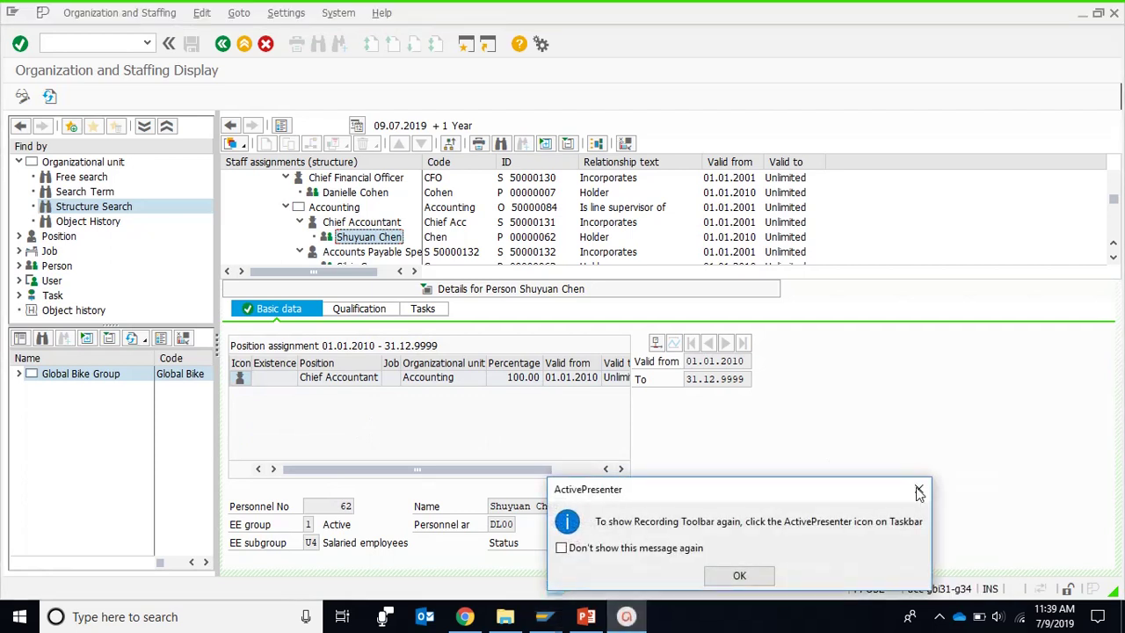
{"action": "left_click", "coordinate": [743, 575]}
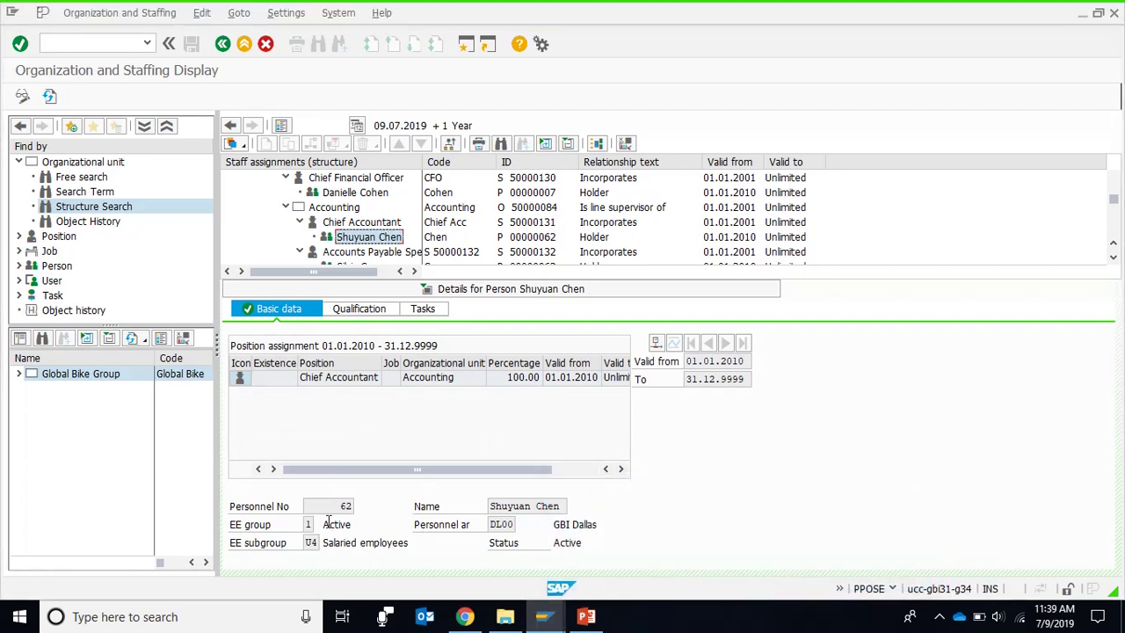
{"action": "left_click", "coordinate": [537, 225]}
{"action": "left_click", "coordinate": [543, 237]}
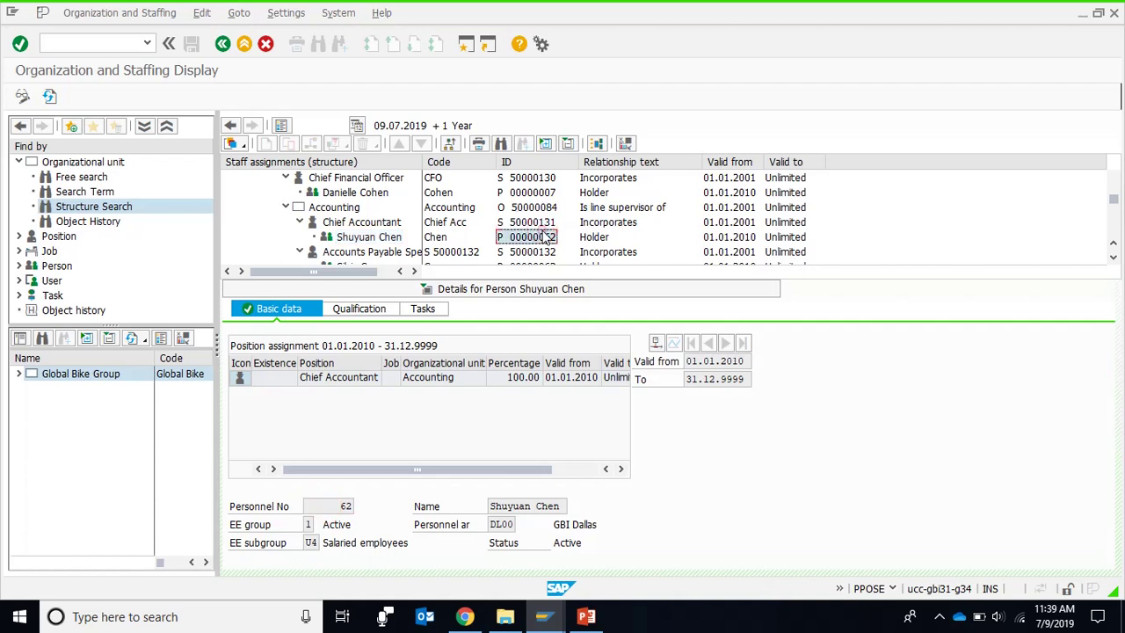
{"action": "left_click", "coordinate": [308, 525]}
{"action": "left_click", "coordinate": [311, 542]}
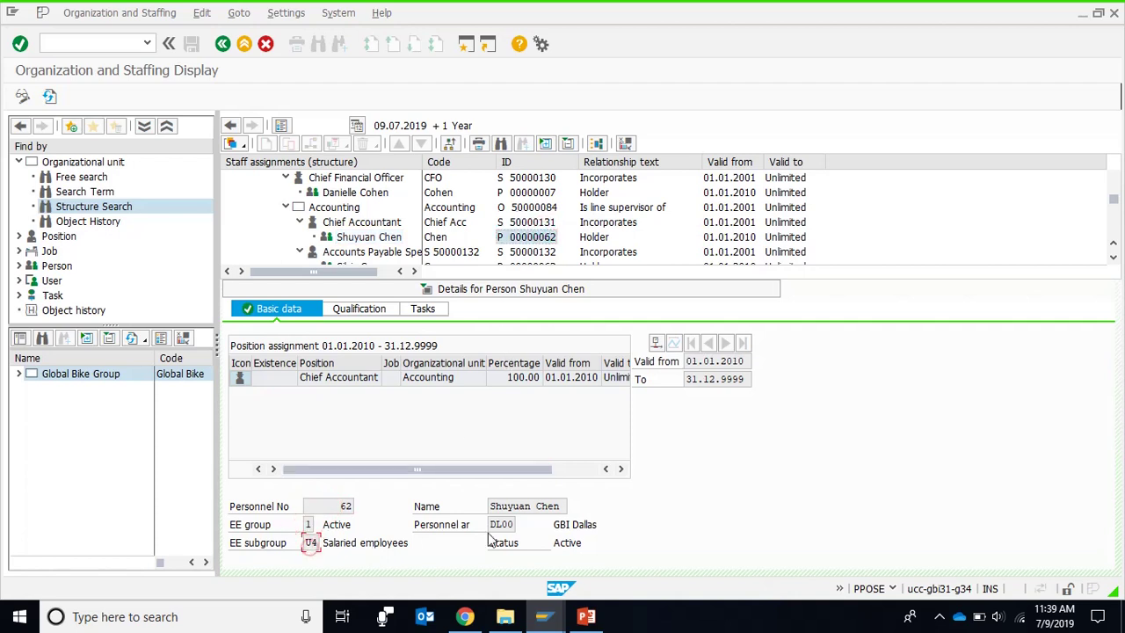
{"action": "left_click", "coordinate": [504, 542]}
{"action": "left_click", "coordinate": [940, 617]}
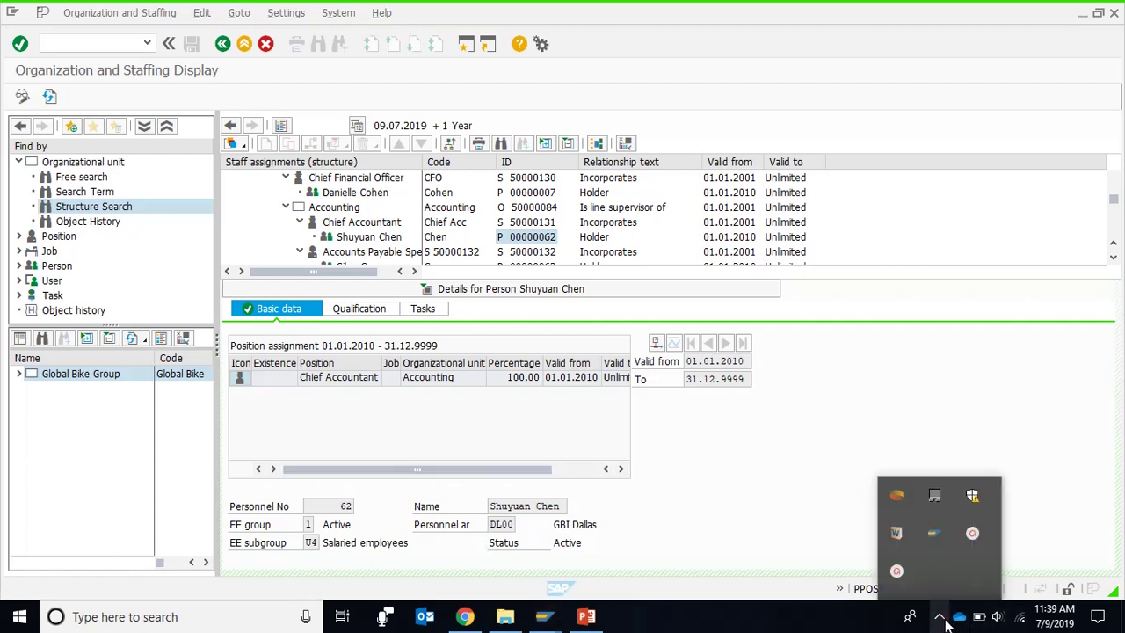
{"action": "left_click", "coordinate": [966, 573]}
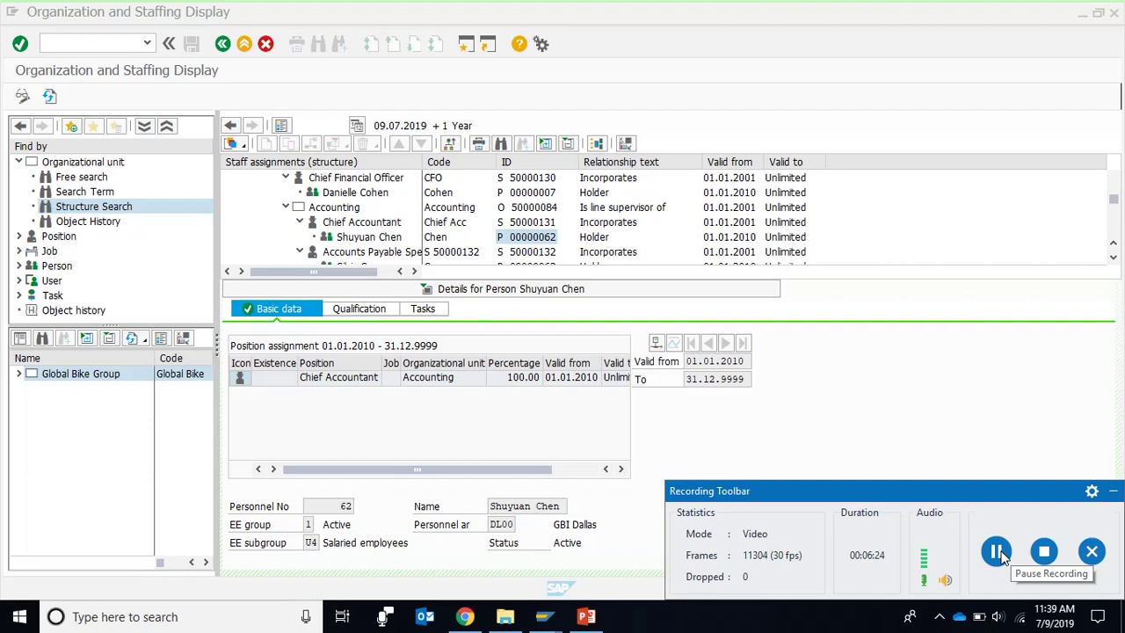
Step: Switch to PowerPoint, run the slide show from slide 18 to read the Free Search tasks, and leave the show
{"action": "key", "text": "alt+Tab"}
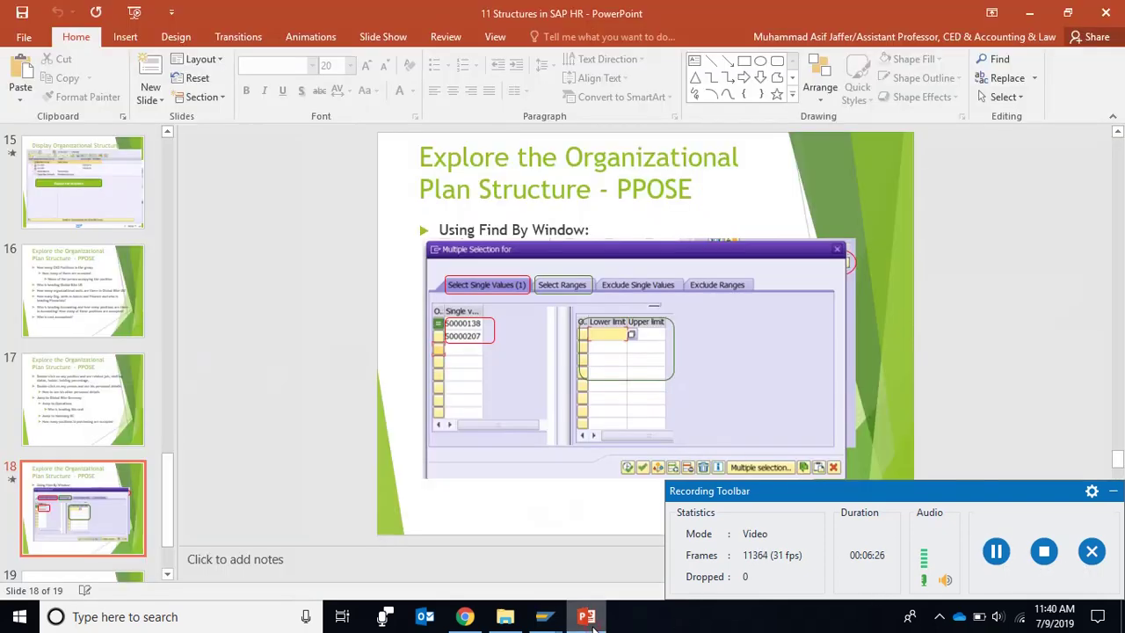
{"action": "left_click", "coordinate": [1113, 490]}
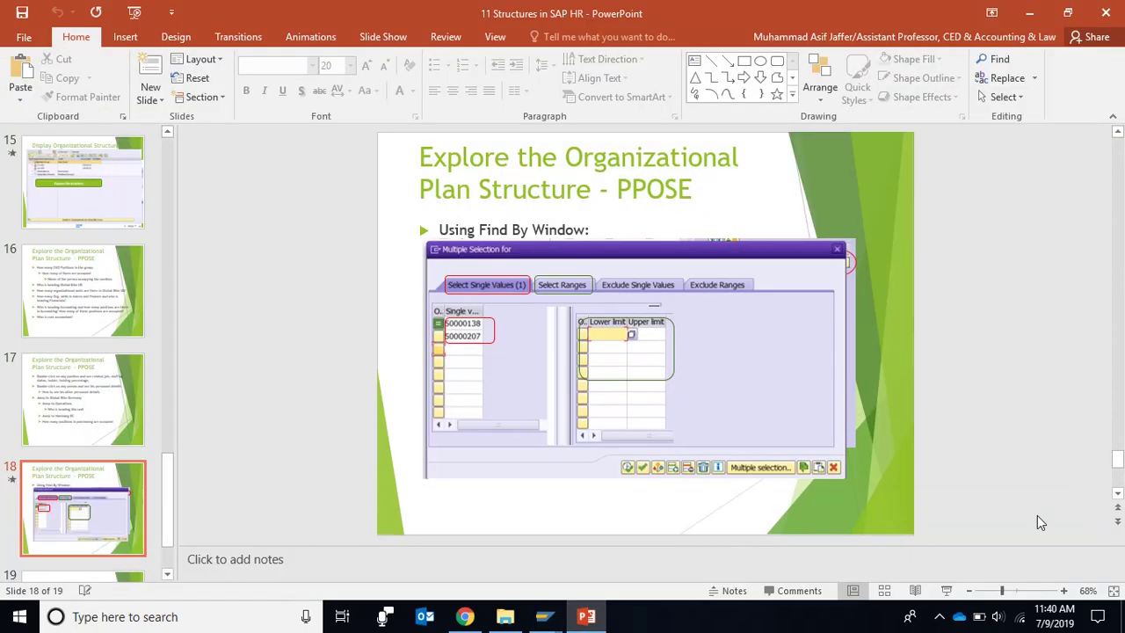
{"action": "left_click", "coordinate": [949, 591]}
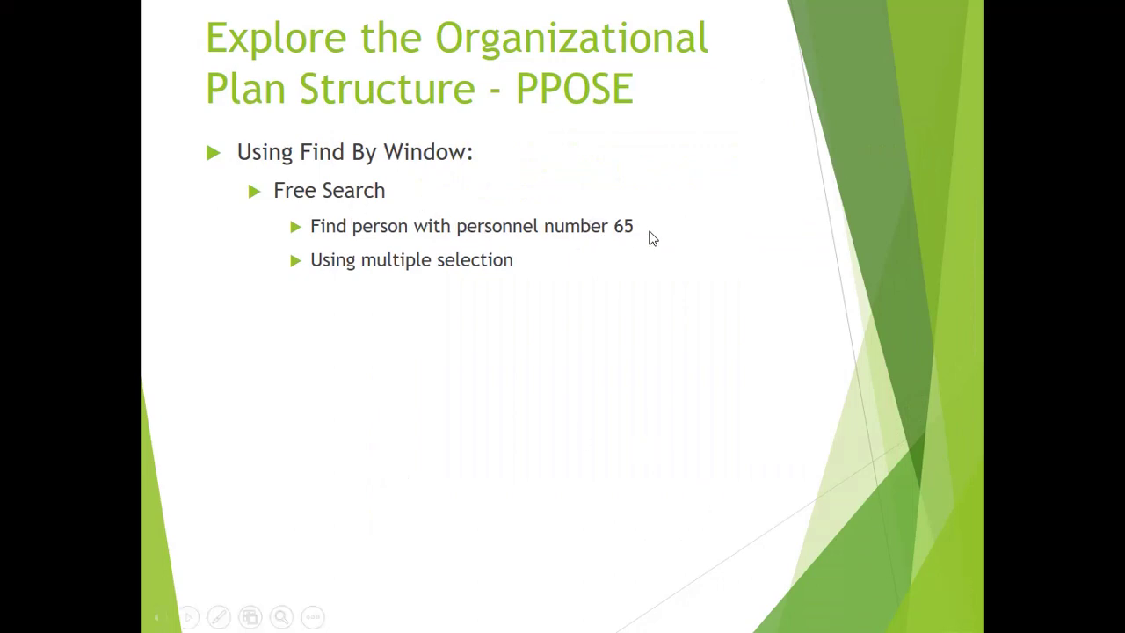
{"action": "key", "text": "alt+Tab"}
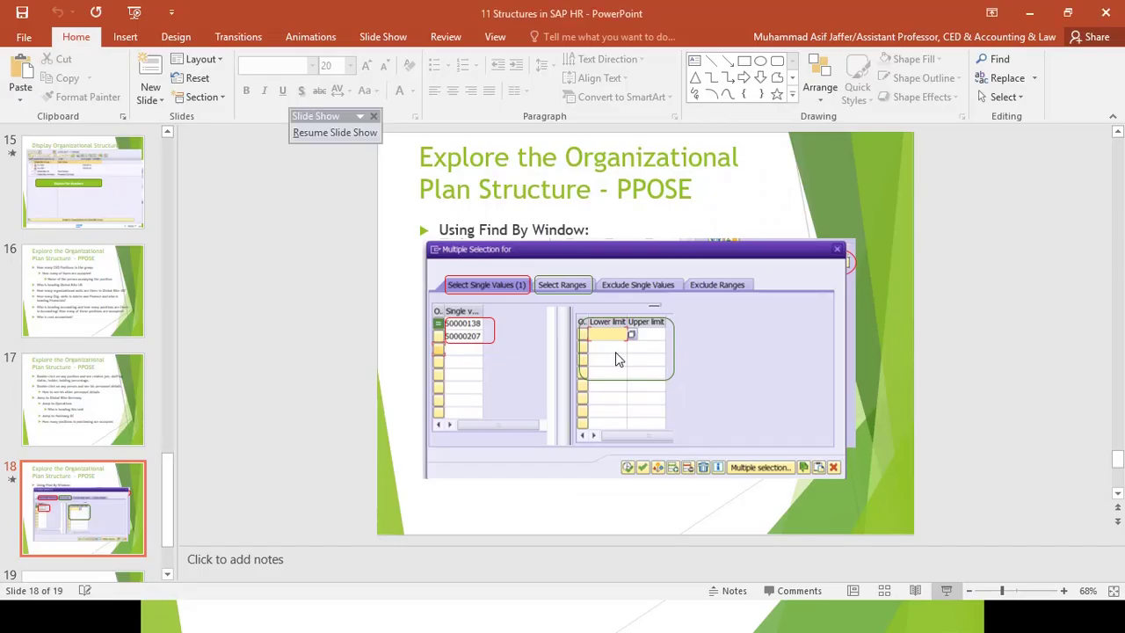
Step: Switch to the PowerPoint slide show to reread the Free Search tasks, and return to SAP
{"action": "key", "text": "alt+Tab"}
{"action": "key", "text": "alt+Tab"}
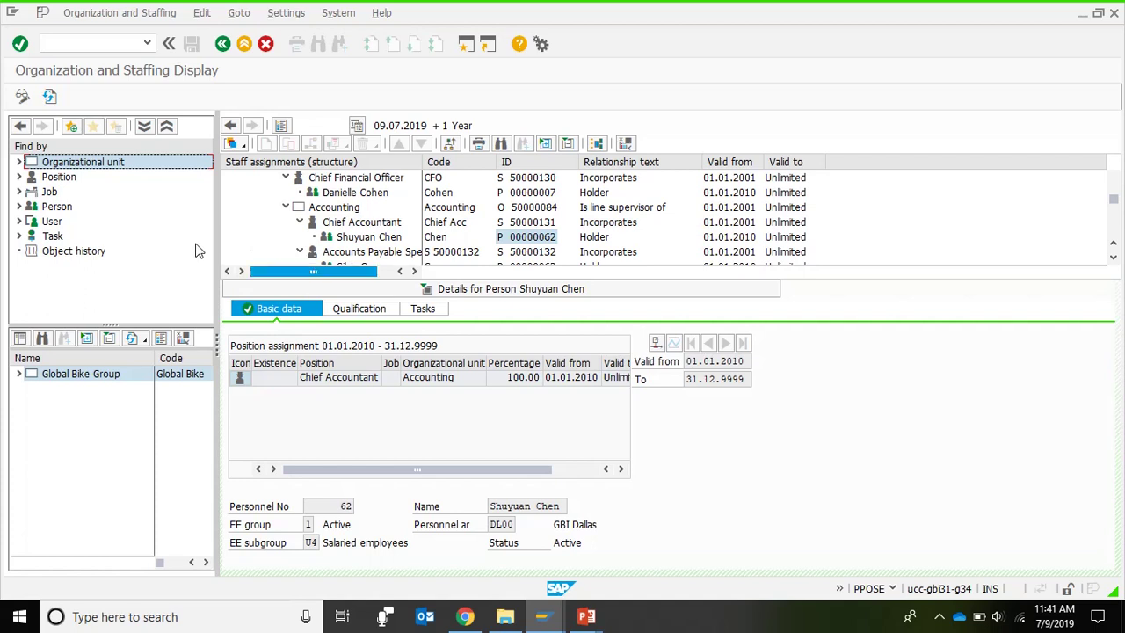
{"action": "left_click", "coordinate": [586, 616]}
{"action": "left_click", "coordinate": [673, 529]}
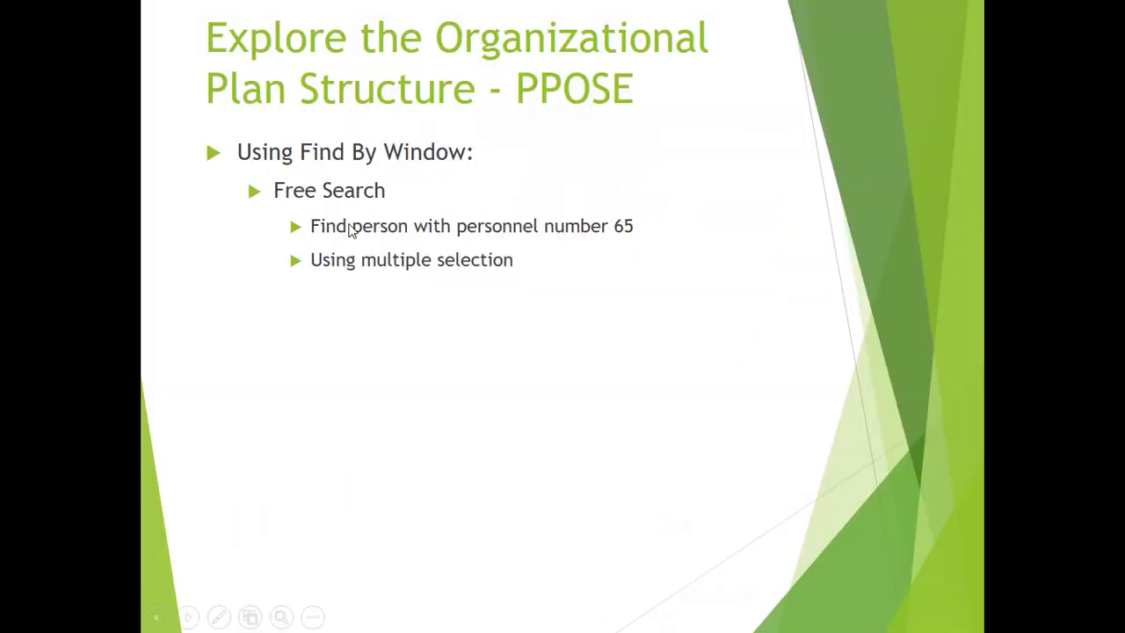
{"action": "key", "text": "alt+Tab"}
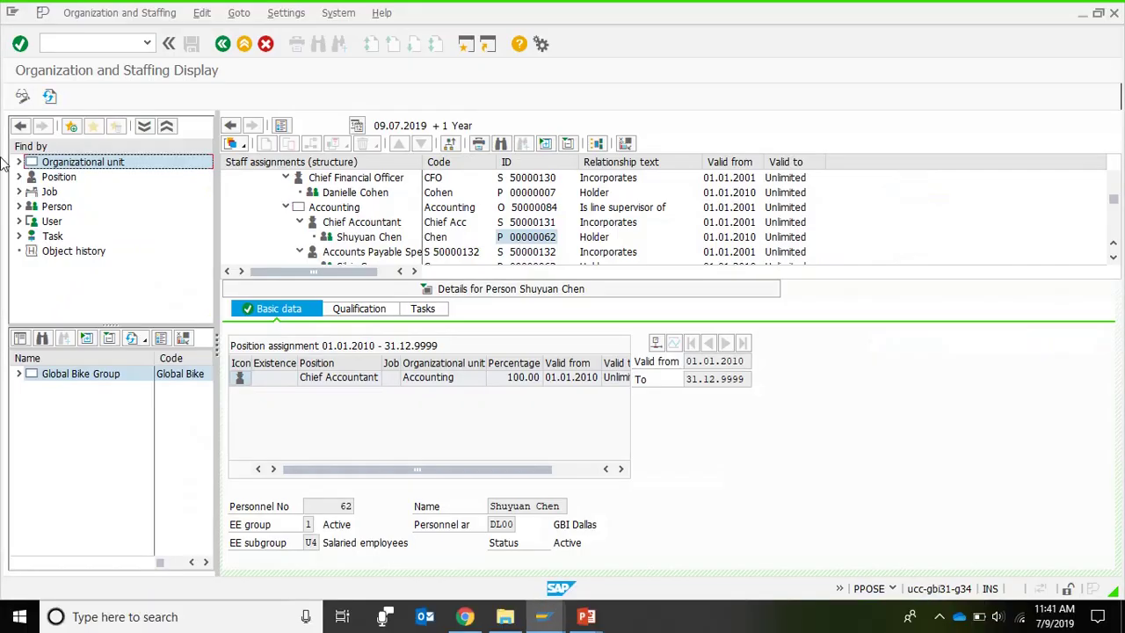
Step: Open the Free search for persons in the Find by area
{"action": "left_click", "coordinate": [57, 207]}
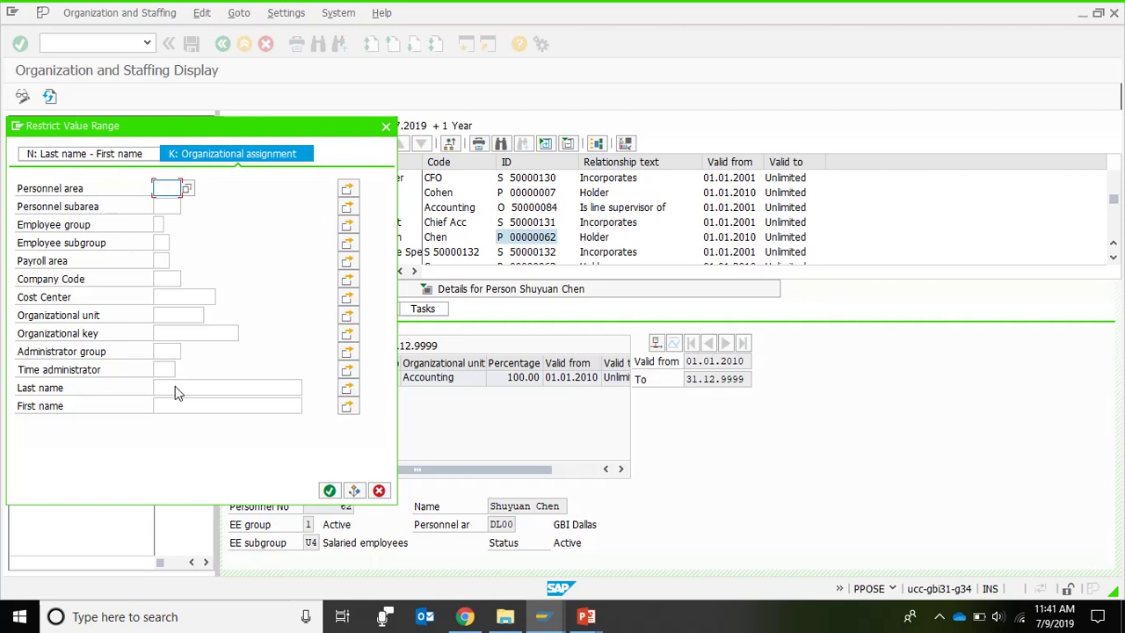
{"action": "left_click", "coordinate": [388, 127]}
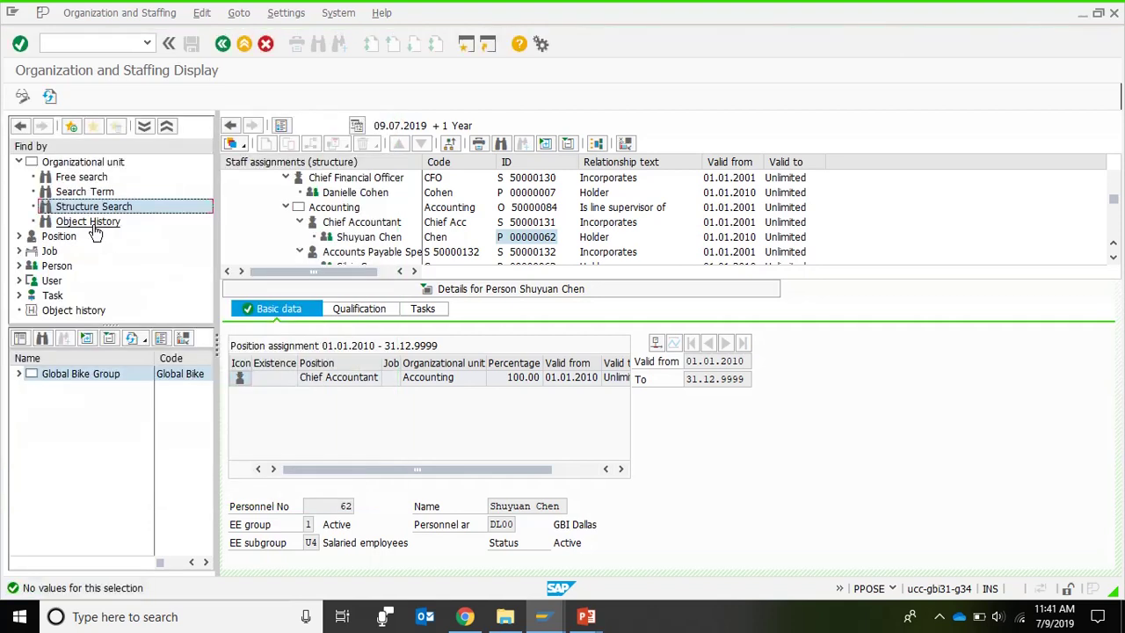
{"action": "left_click", "coordinate": [18, 266]}
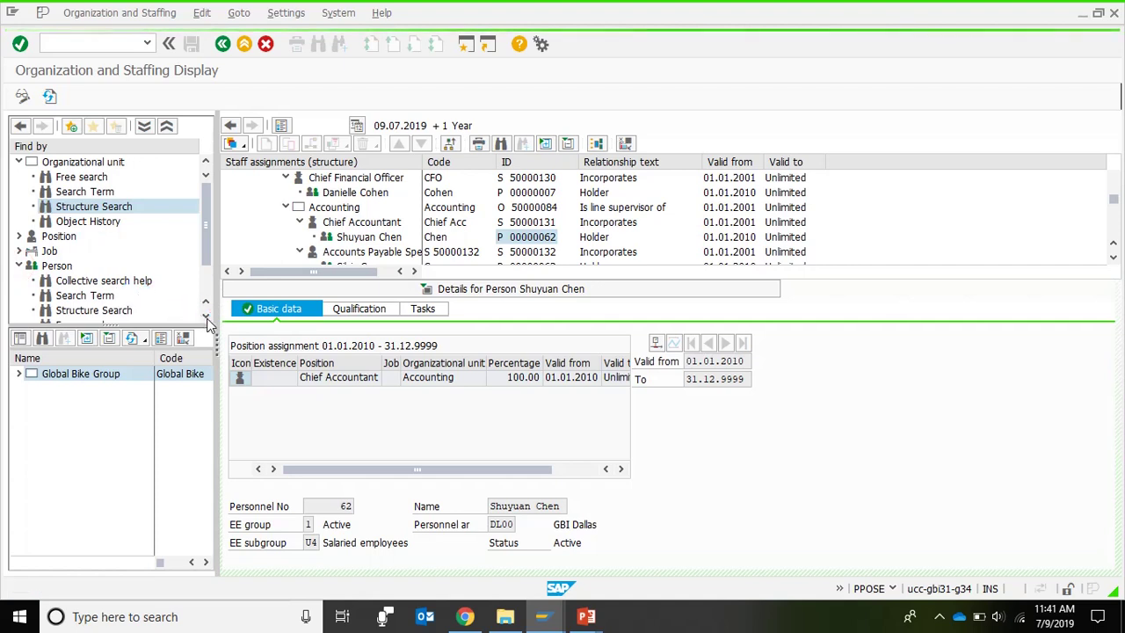
{"action": "left_click", "coordinate": [206, 316]}
{"action": "left_click", "coordinate": [206, 318]}
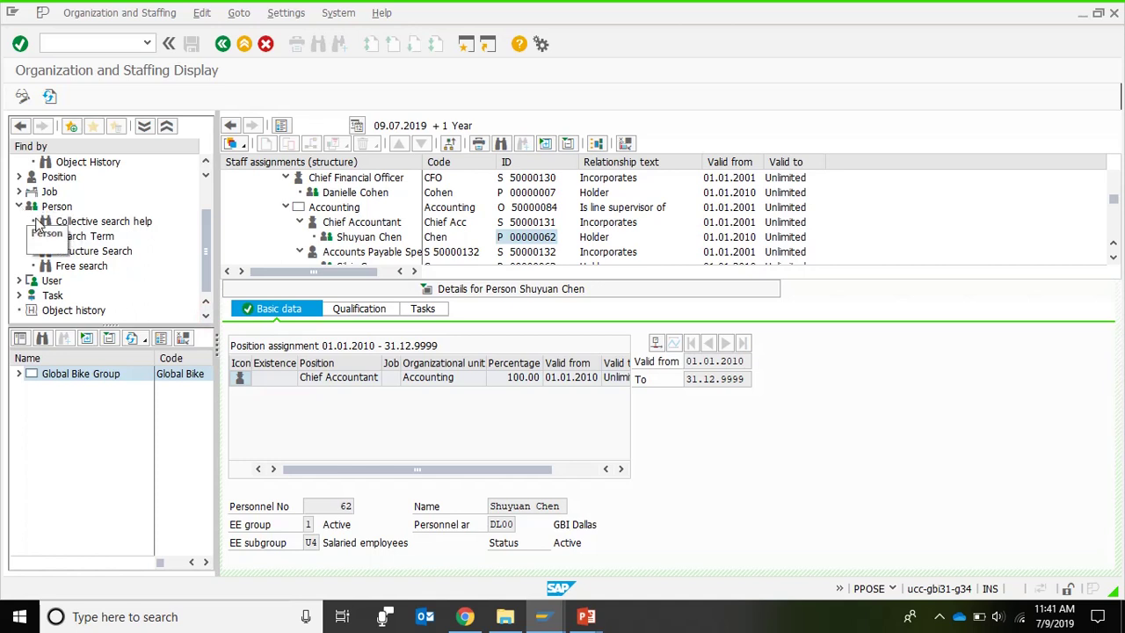
{"action": "left_click", "coordinate": [84, 267]}
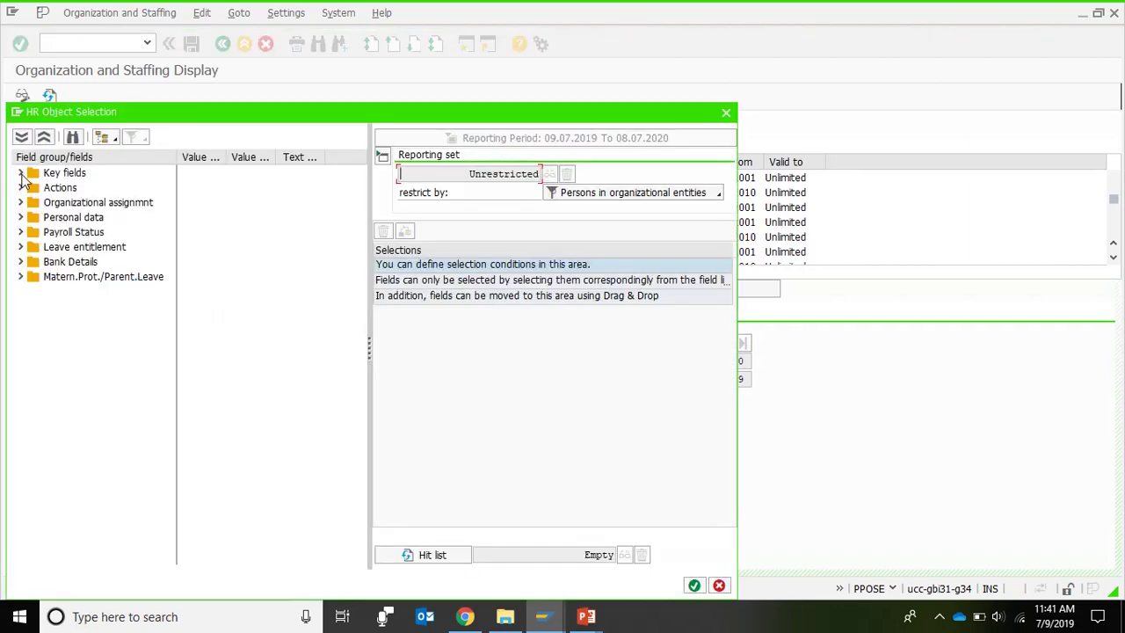
Step: Select Personnel number from the key fields as the criterion and search with the Chief Accountant holder's personnel number
{"action": "left_click", "coordinate": [21, 173]}
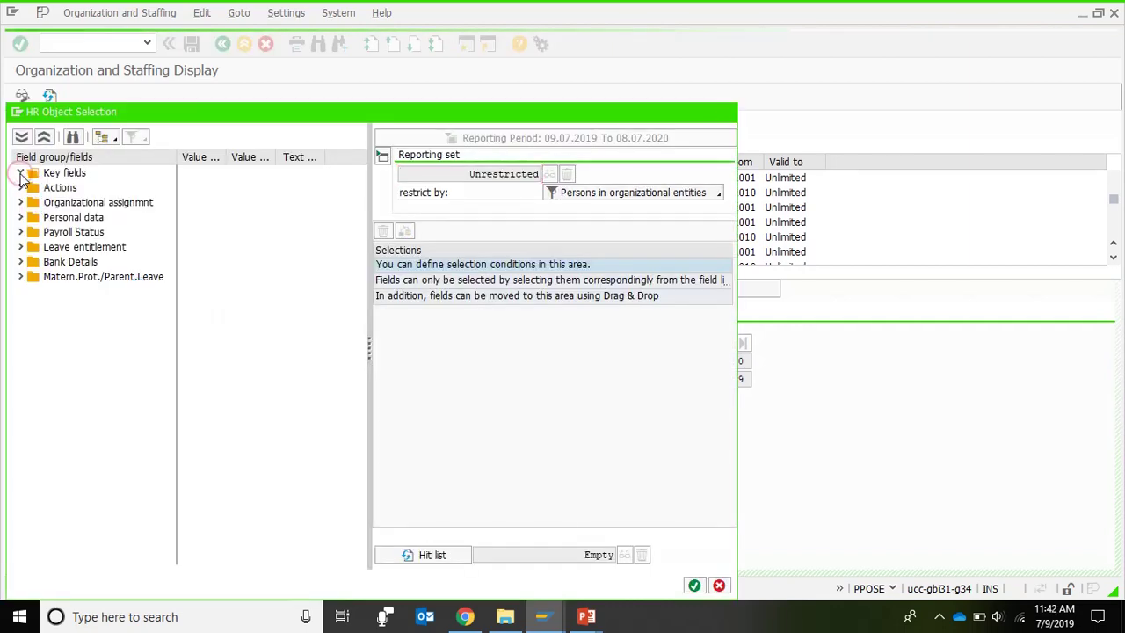
{"action": "left_click", "coordinate": [201, 188]}
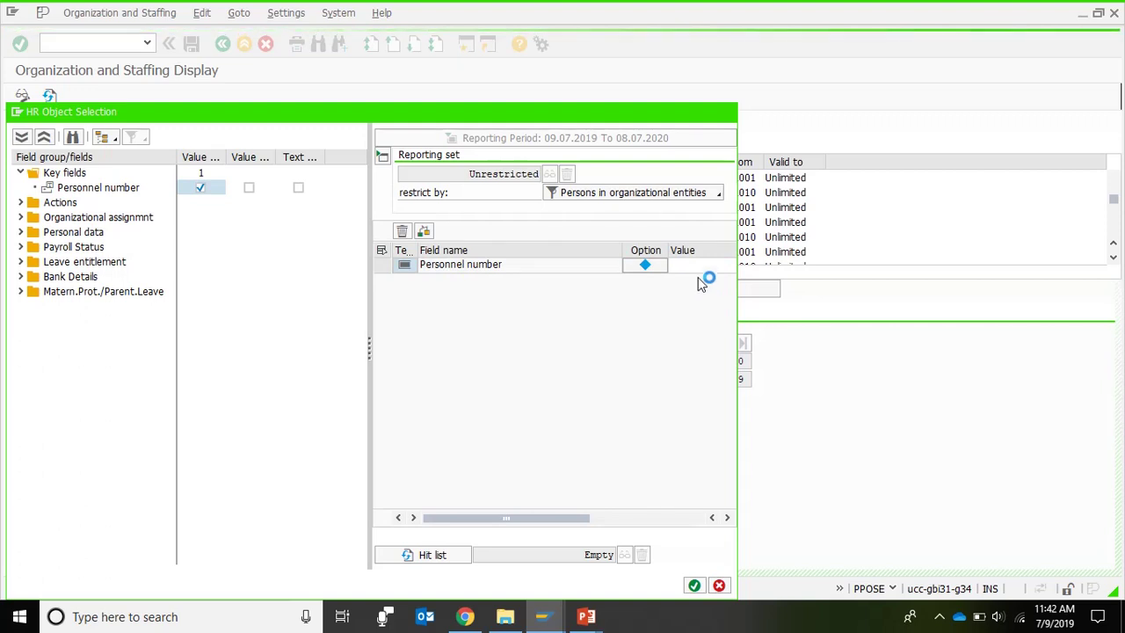
{"action": "left_click", "coordinate": [704, 269]}
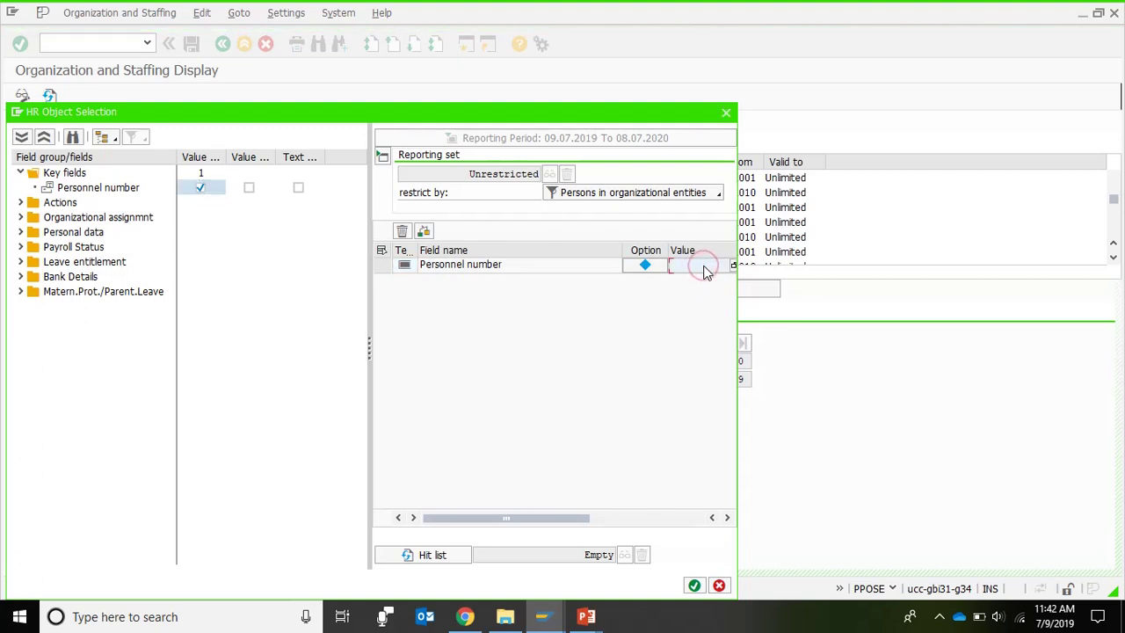
{"action": "type", "text": "62"}
{"action": "left_click", "coordinate": [694, 585]}
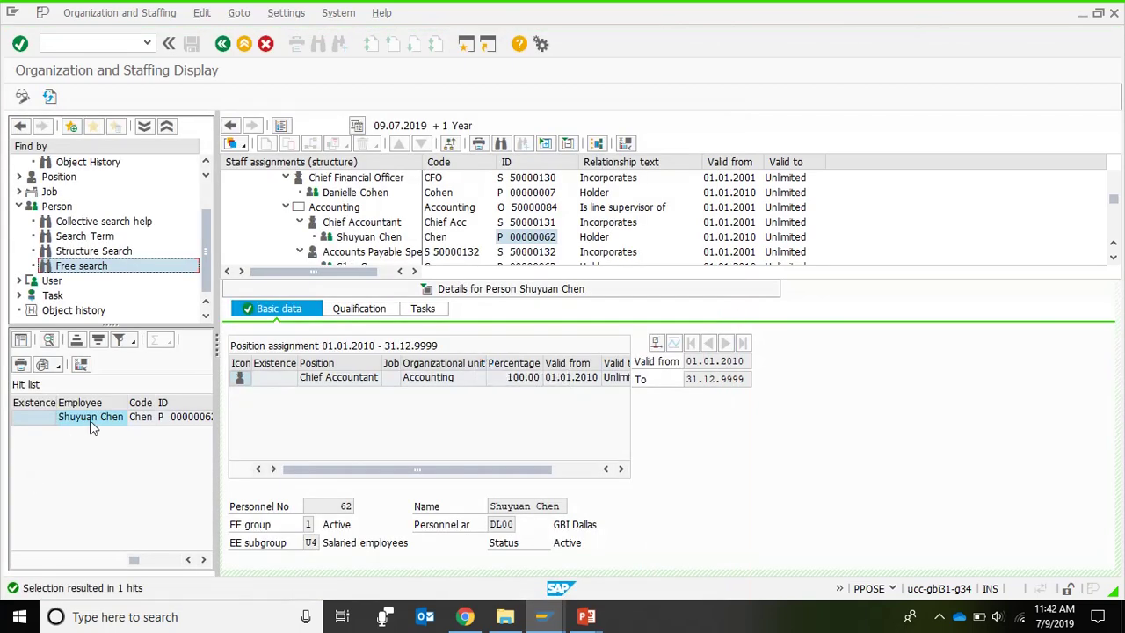
Step: Display the found employee's organizational assignment and examine the person, the Chief Accountant position and the Accounting unit
{"action": "left_click", "coordinate": [92, 418]}
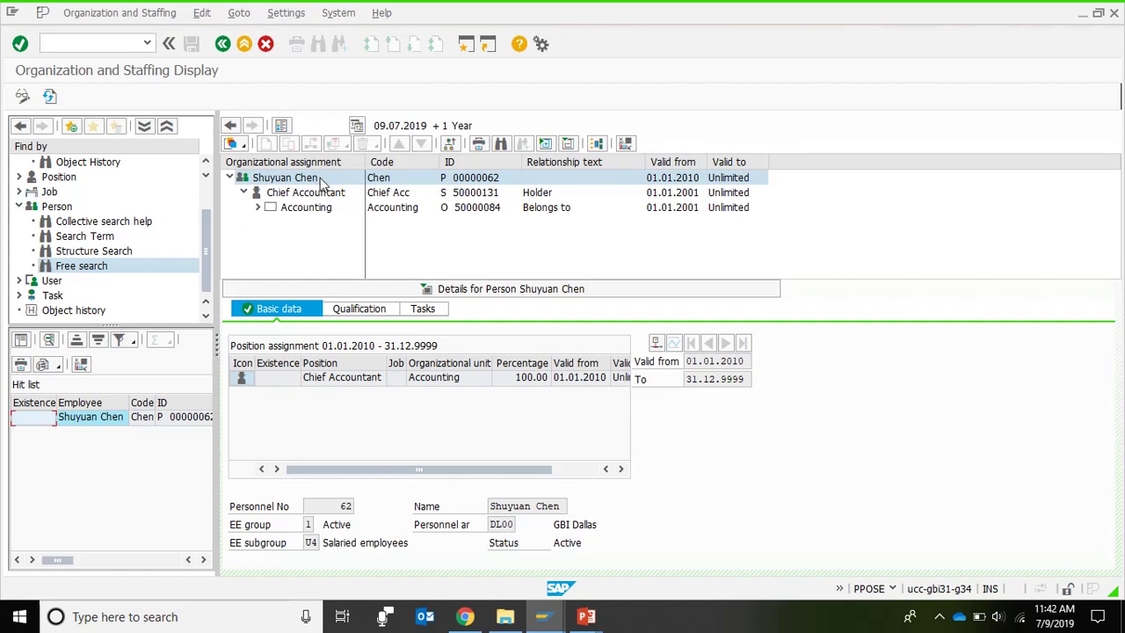
{"action": "left_click", "coordinate": [332, 193]}
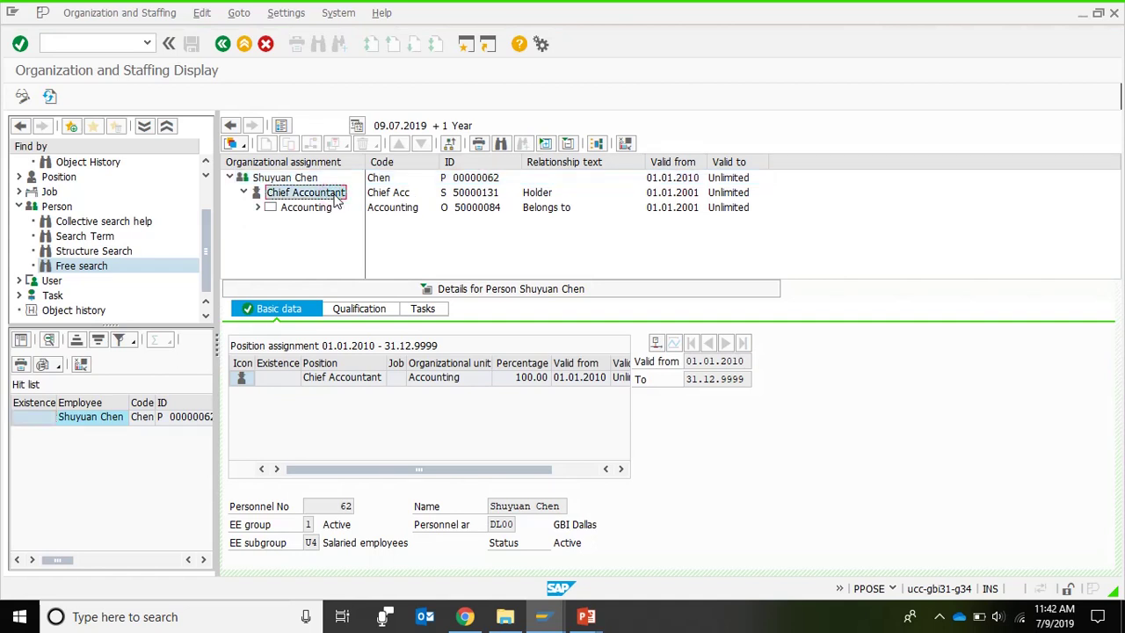
{"action": "left_click", "coordinate": [326, 214]}
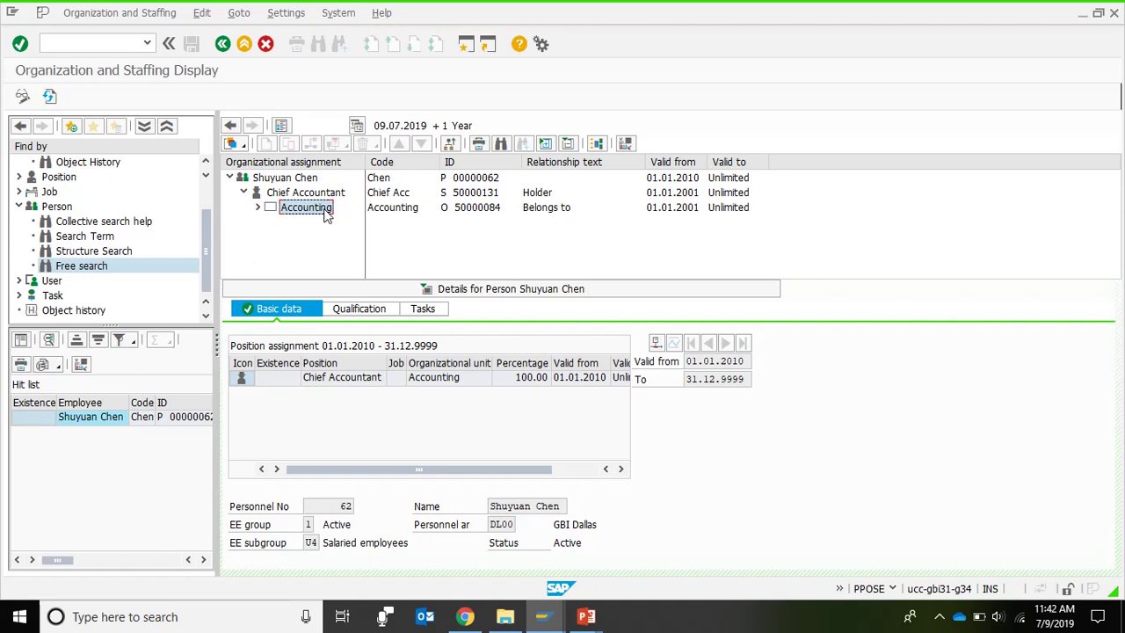
{"action": "left_click", "coordinate": [284, 179]}
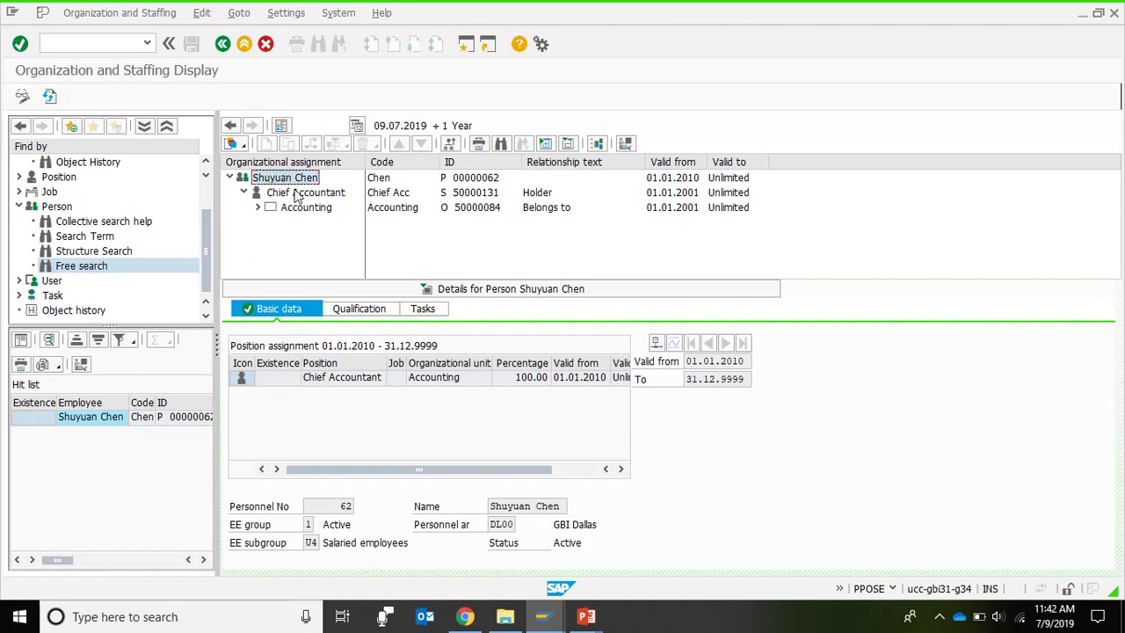
{"action": "left_click", "coordinate": [296, 194]}
{"action": "left_click", "coordinate": [306, 208]}
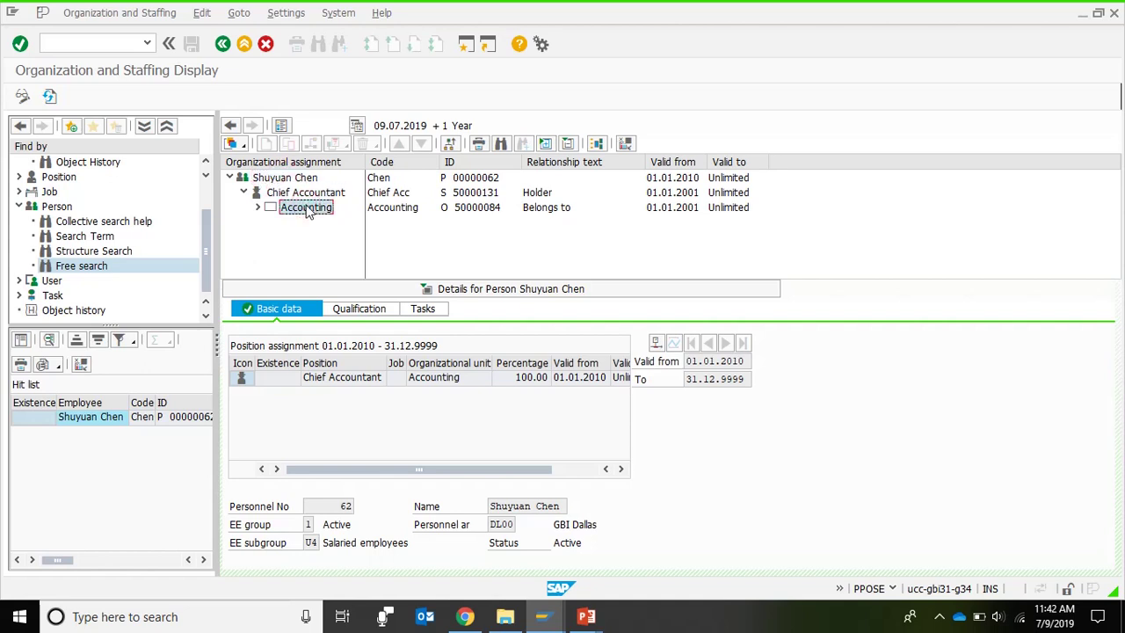
Step: Switch to the PowerPoint slide show to read the multiple selection example, and return to SAP
{"action": "left_click", "coordinate": [586, 616]}
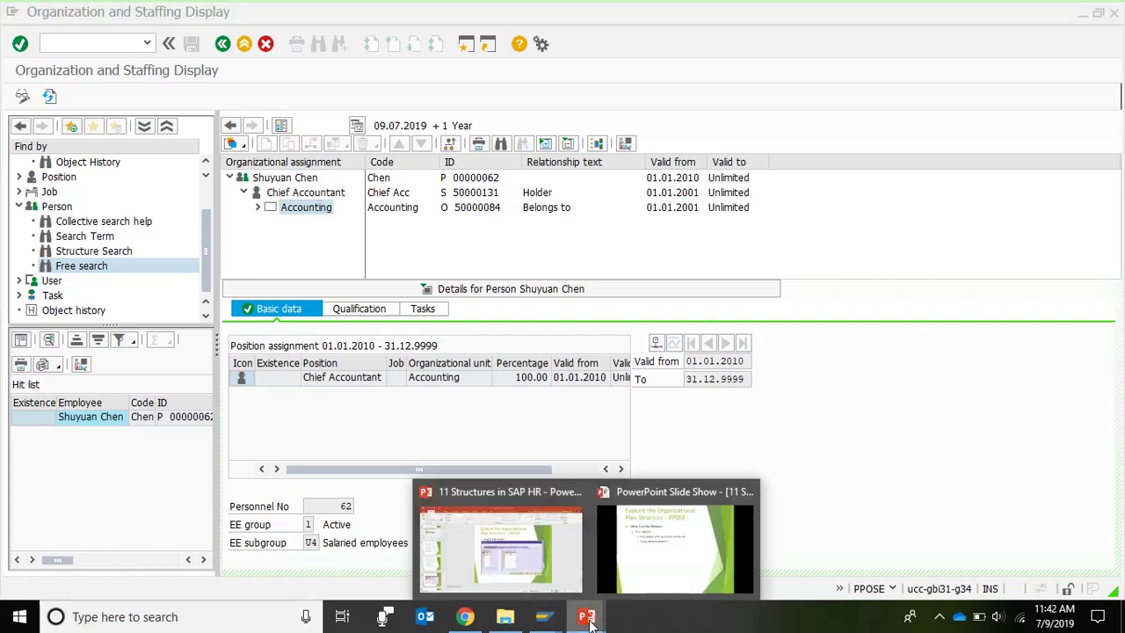
{"action": "left_click", "coordinate": [695, 555]}
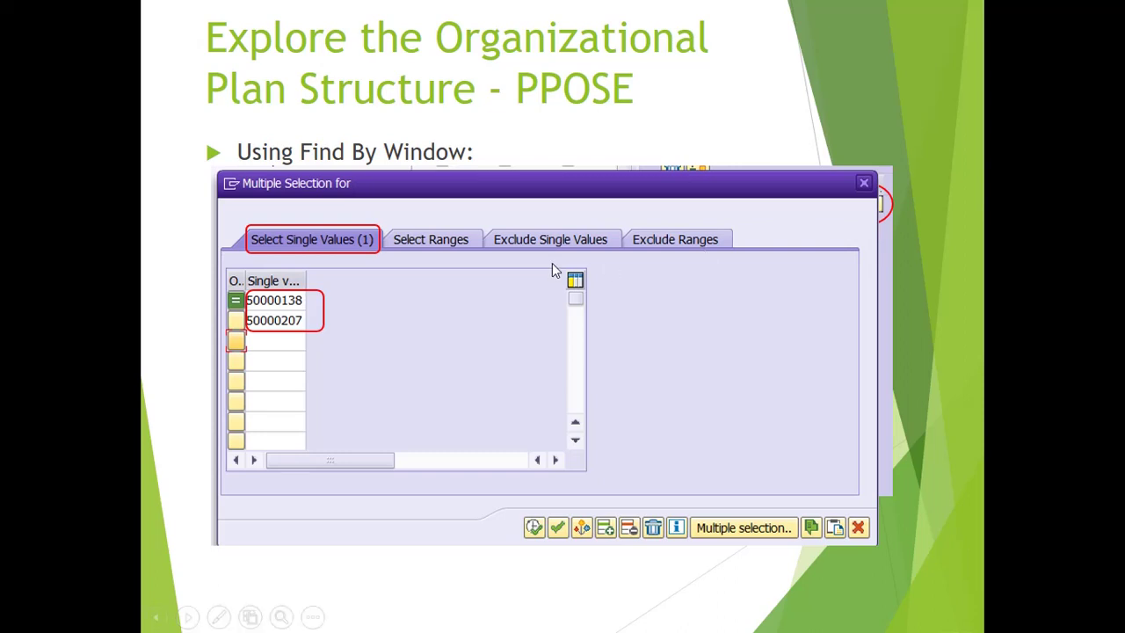
{"action": "key", "text": "alt+Tab"}
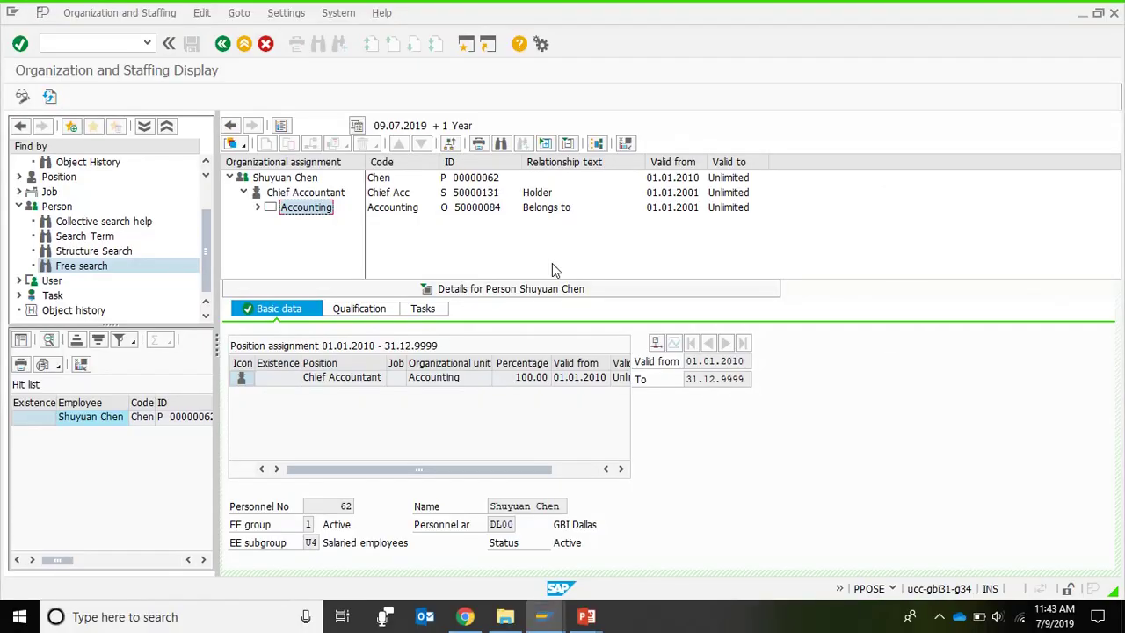
Step: Start a Free search for positions with Object ID from the key fields as criterion, and open its multiple selection
{"action": "left_click", "coordinate": [19, 206]}
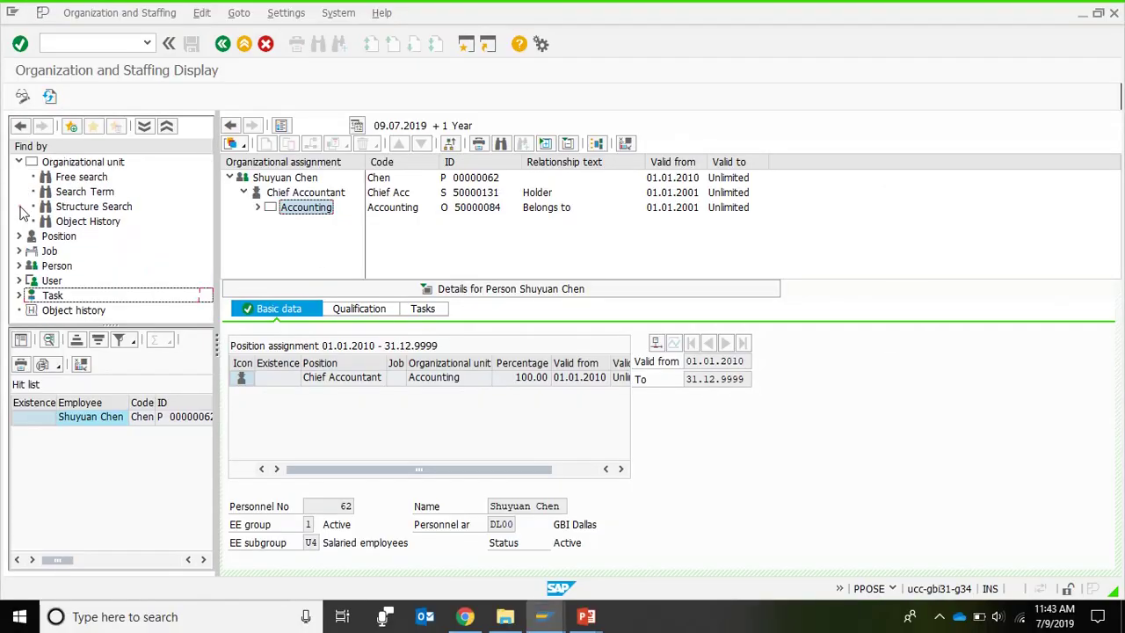
{"action": "left_click", "coordinate": [20, 236]}
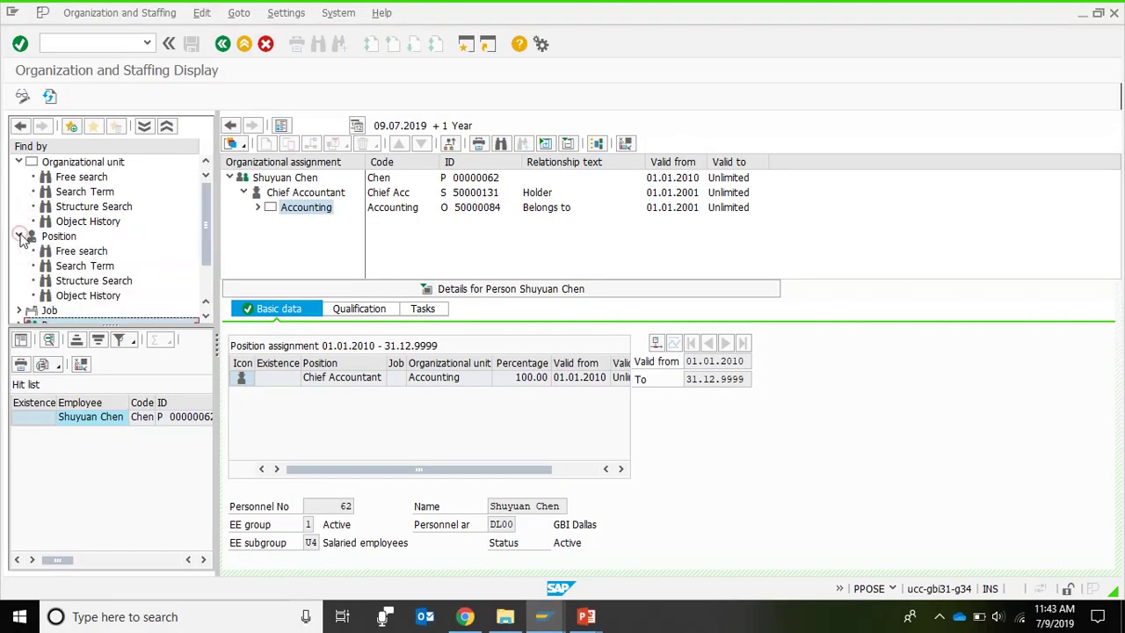
{"action": "double_click", "coordinate": [83, 251]}
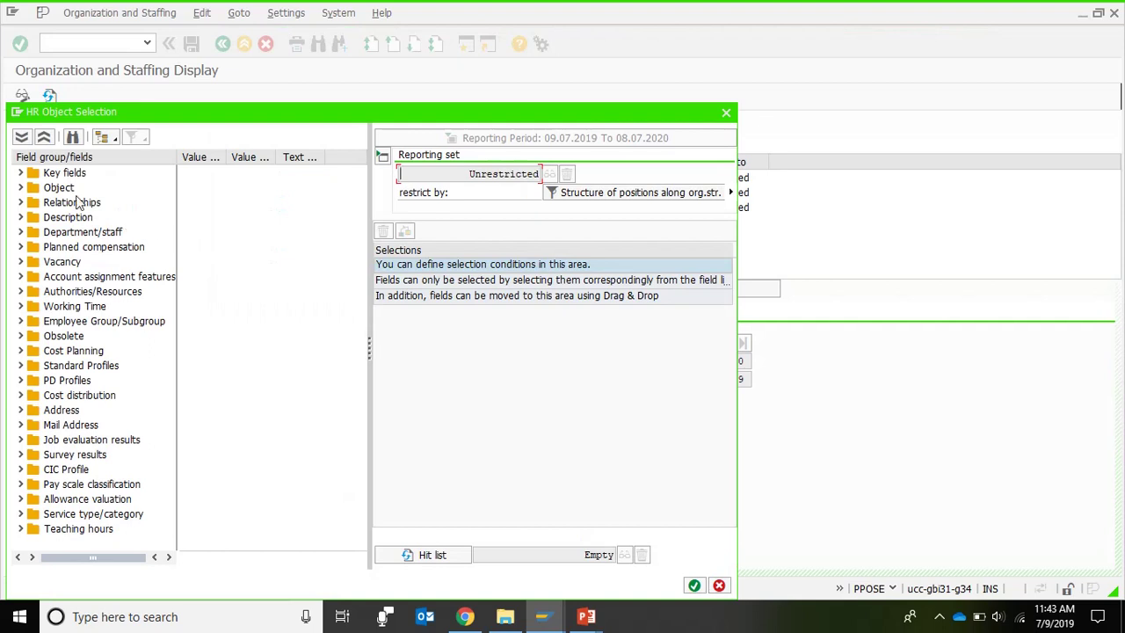
{"action": "left_click", "coordinate": [20, 174]}
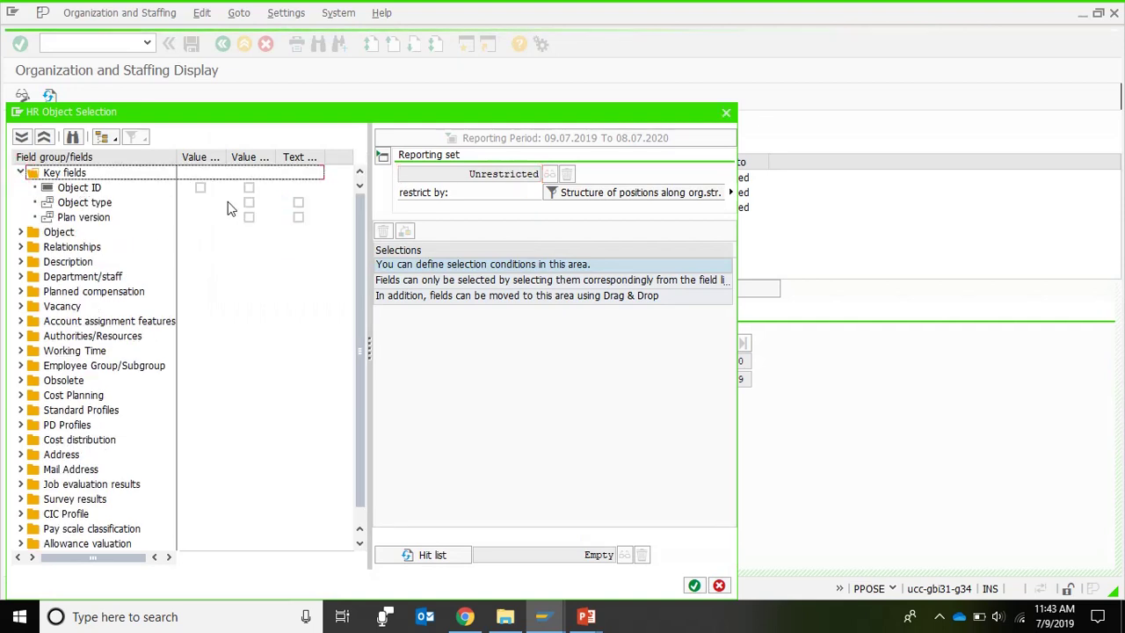
{"action": "left_click", "coordinate": [201, 189]}
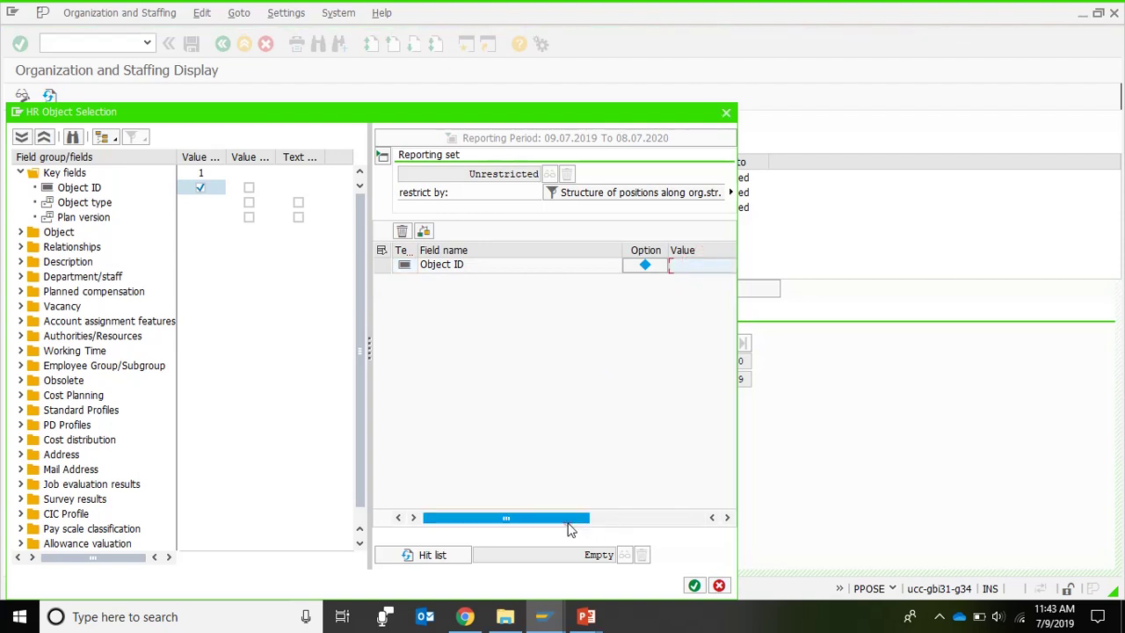
{"action": "left_click_drag", "start_coordinate": [573, 520], "coordinate": [702, 520]}
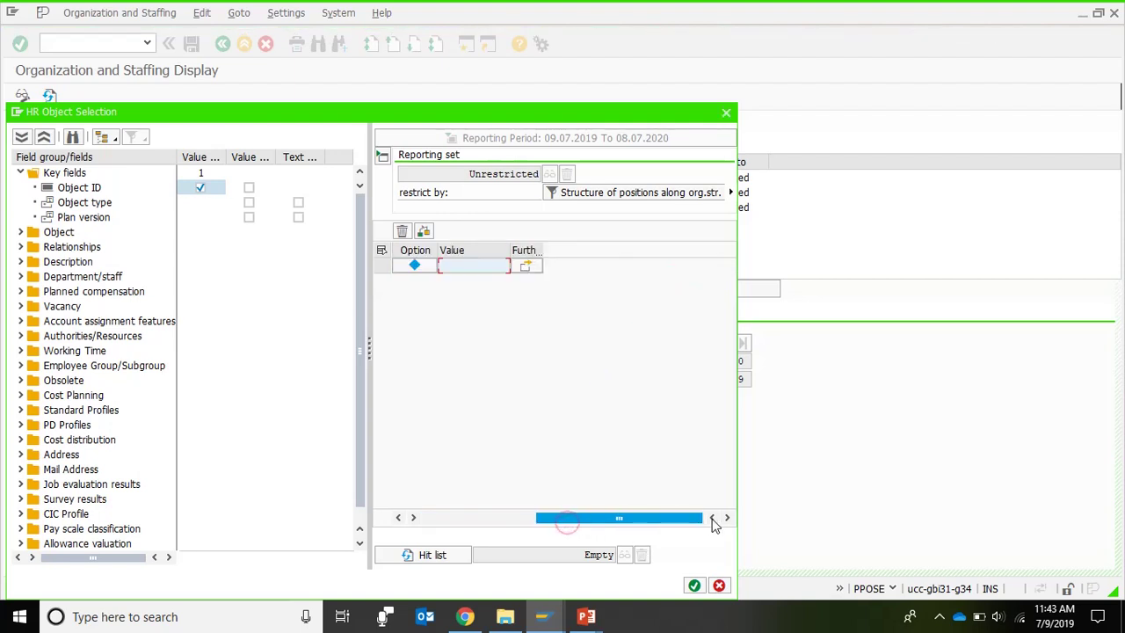
{"action": "left_click", "coordinate": [526, 265]}
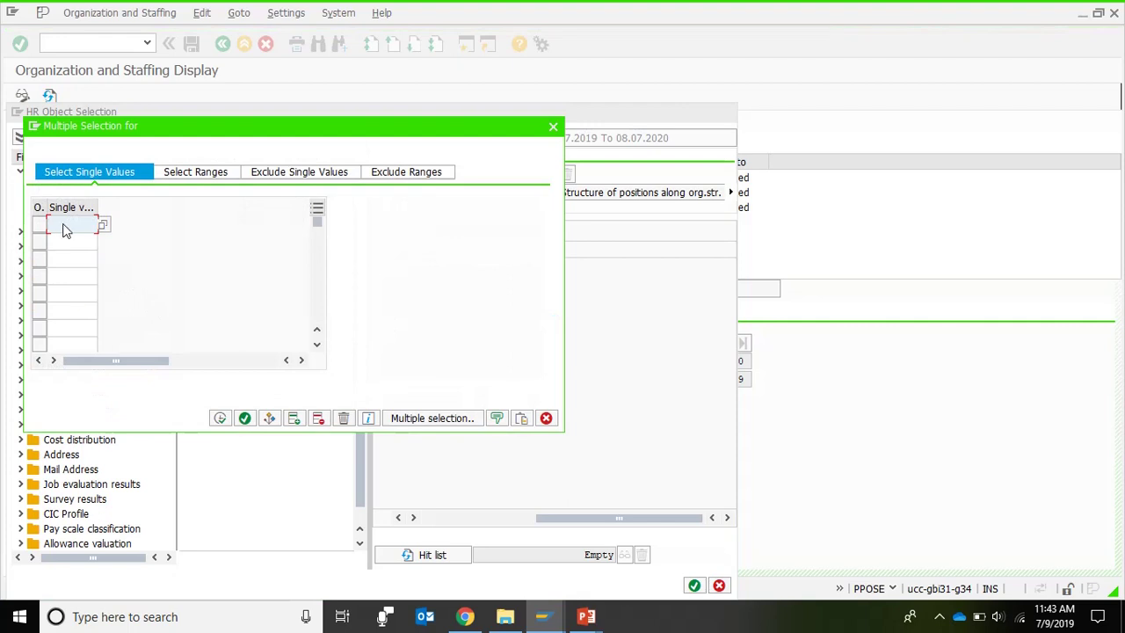
Step: Look up the example object IDs on the PowerPoint slide, and return to the multiple selection in SAP
{"action": "left_click", "coordinate": [587, 615]}
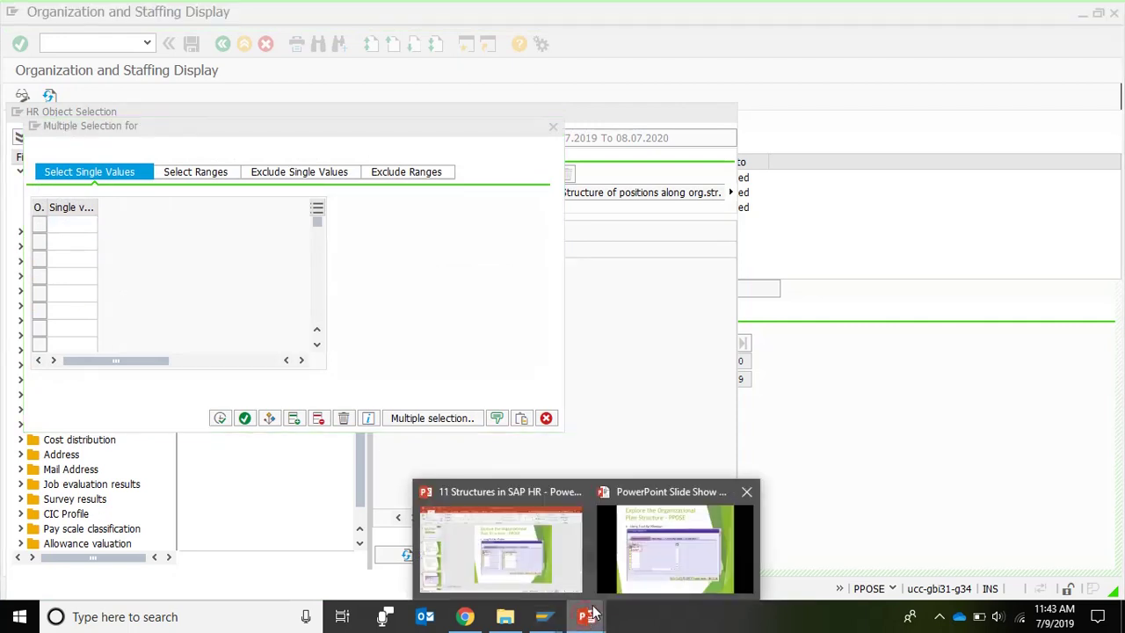
{"action": "left_click", "coordinate": [639, 559]}
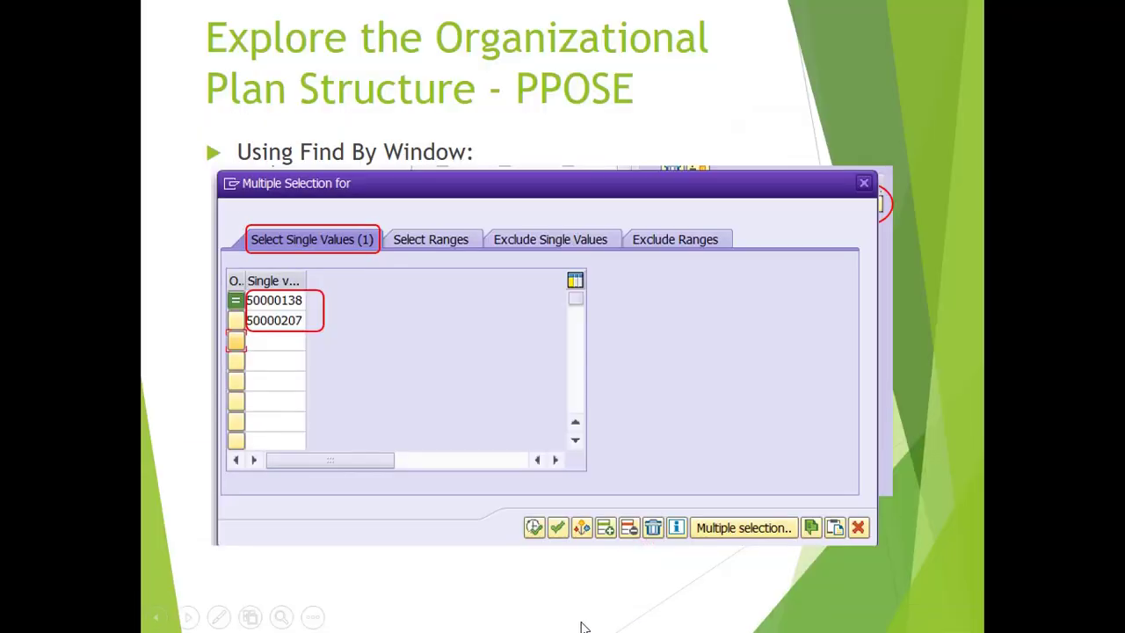
{"action": "key", "text": "alt+Tab"}
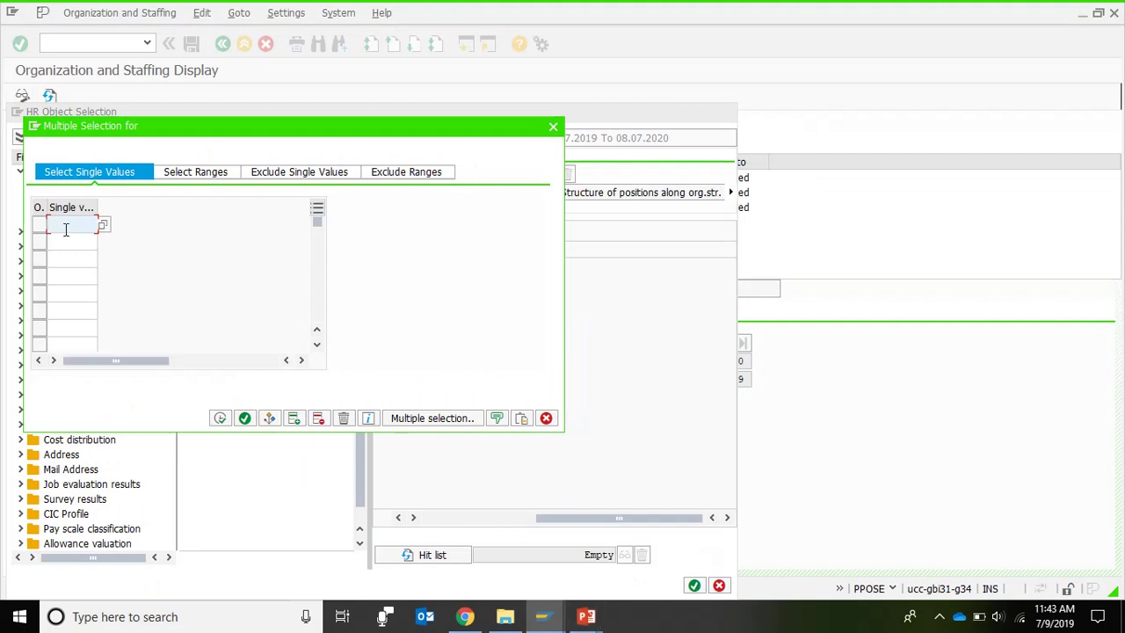
Step: Enter the single values 50000138 and 50000207 for the Object ID and run the position search
{"action": "type", "text": "50000"}
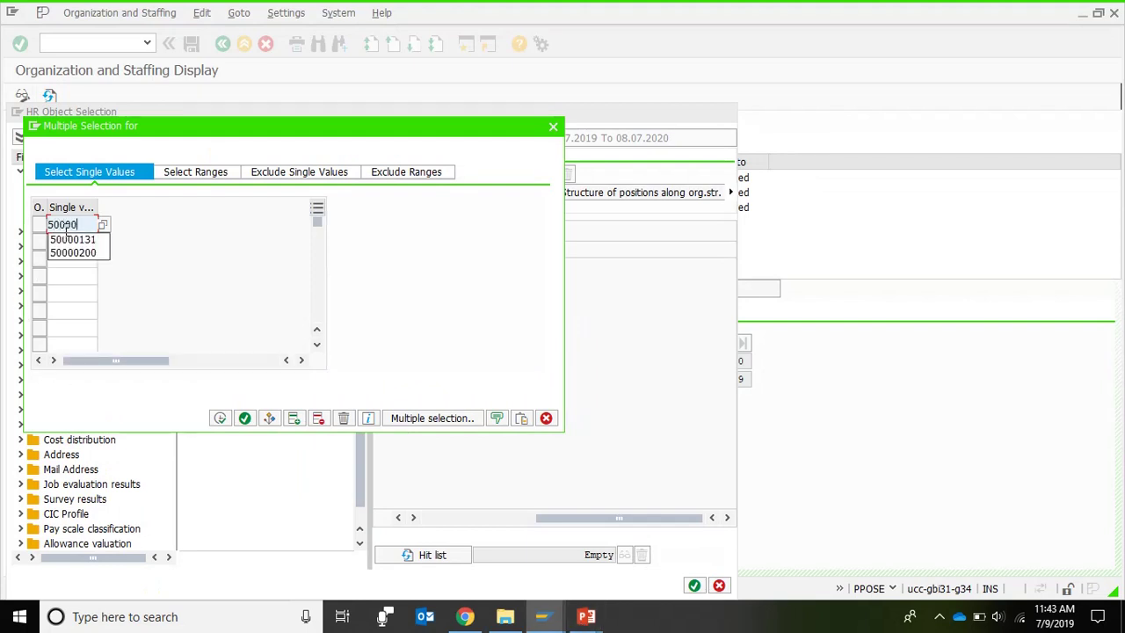
{"action": "type", "text": "138"}
{"action": "left_click", "coordinate": [68, 243]}
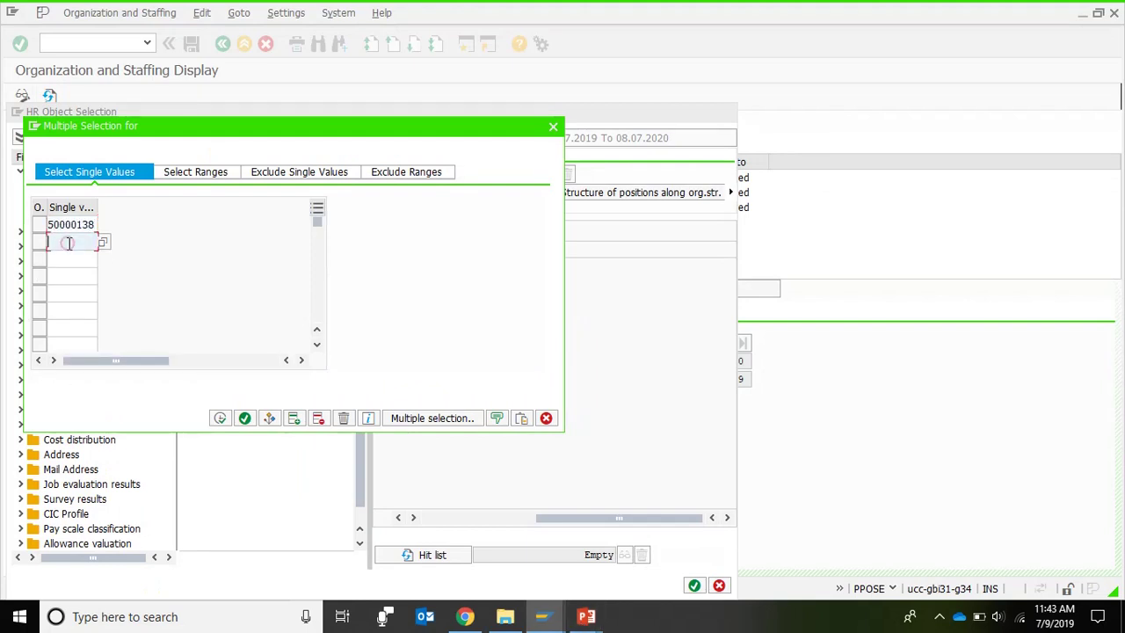
{"action": "type", "text": "50000207"}
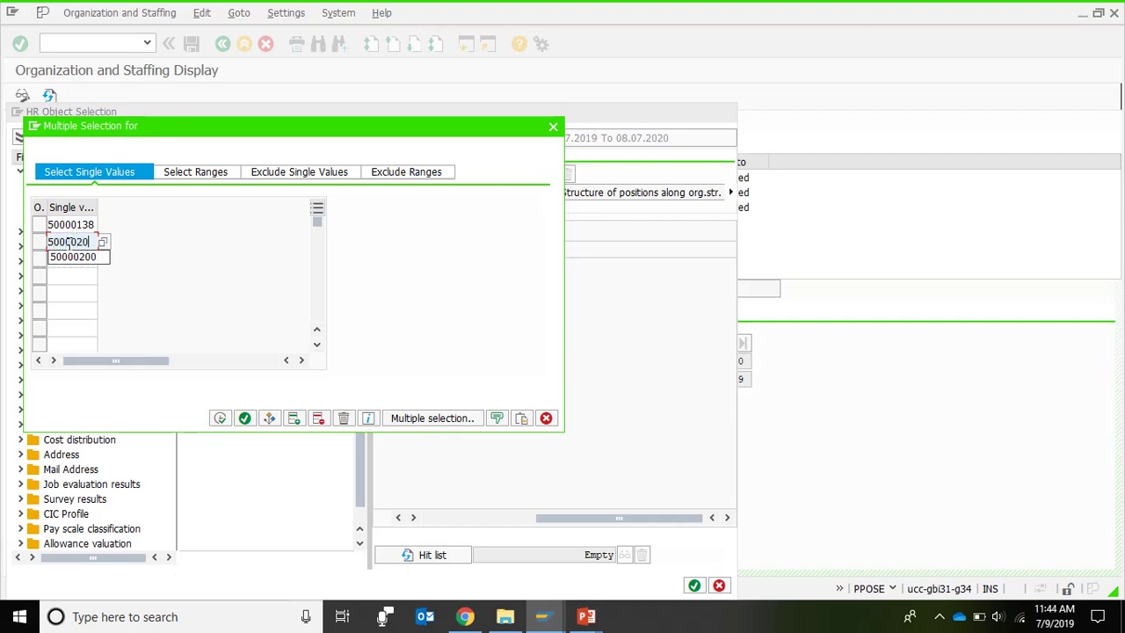
{"action": "left_click", "coordinate": [244, 418]}
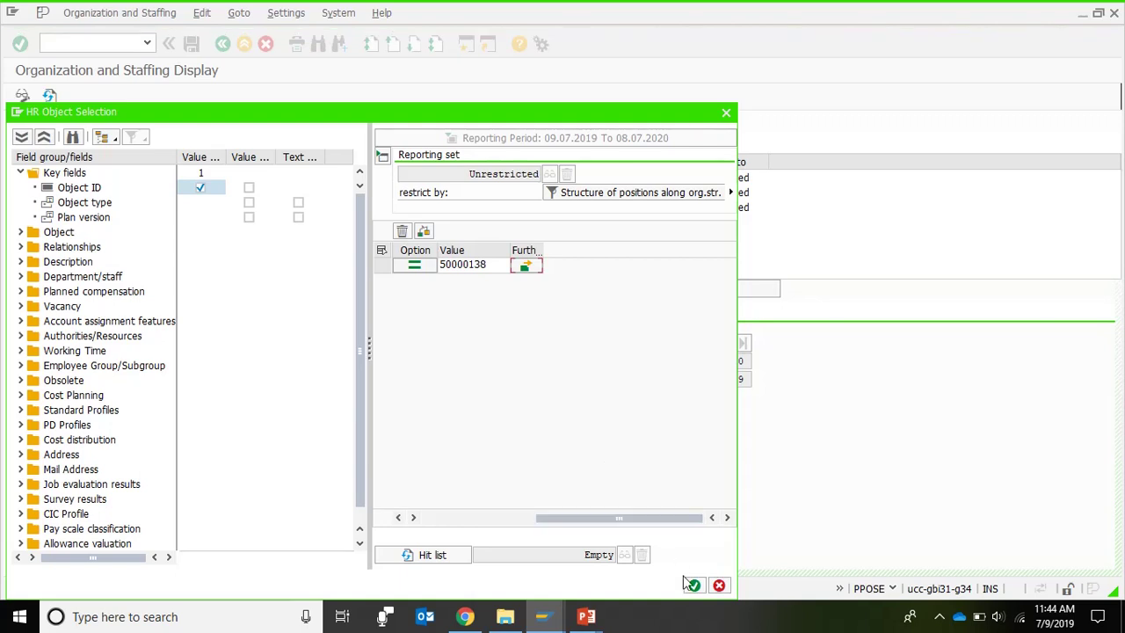
{"action": "left_click", "coordinate": [695, 585]}
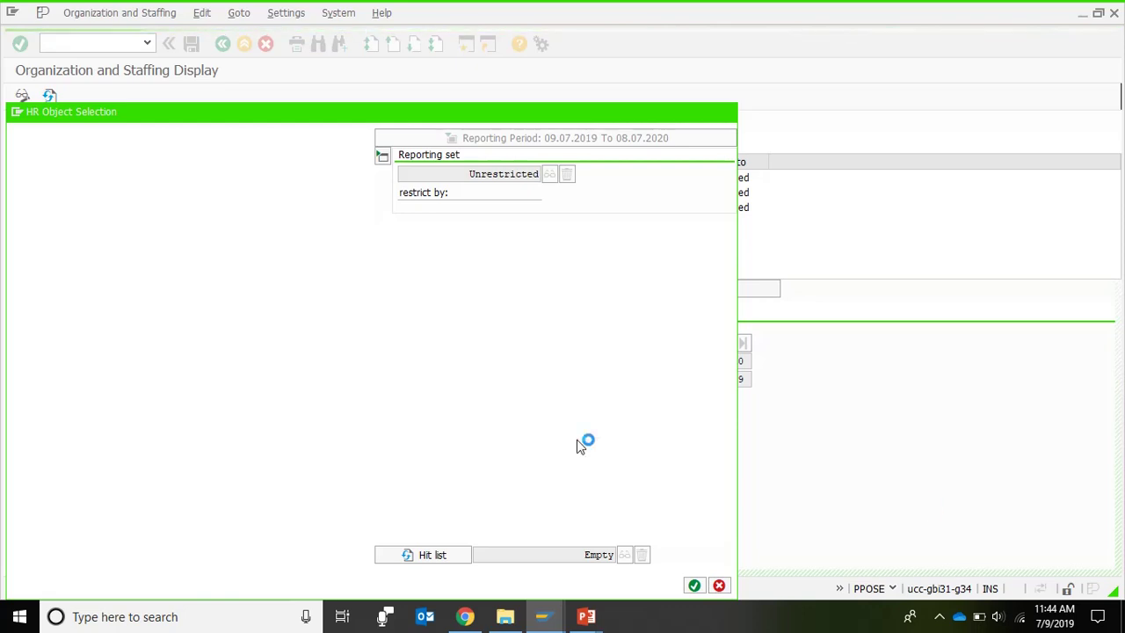
{"action": "left_click", "coordinate": [938, 616]}
{"action": "left_click", "coordinate": [972, 574]}
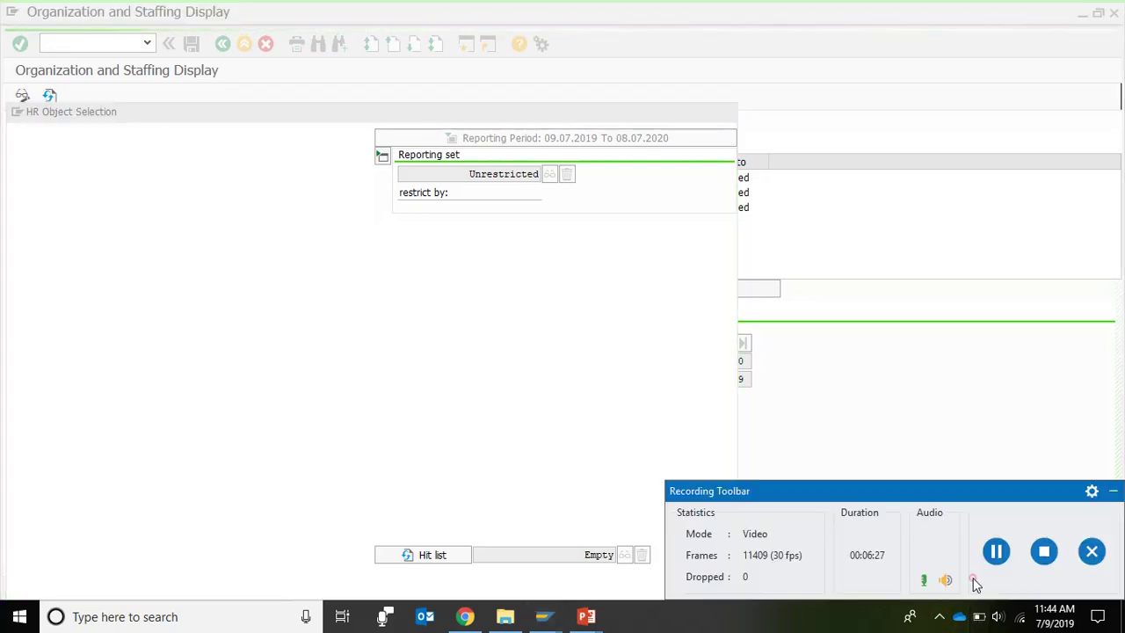
{"action": "left_click", "coordinate": [1113, 491]}
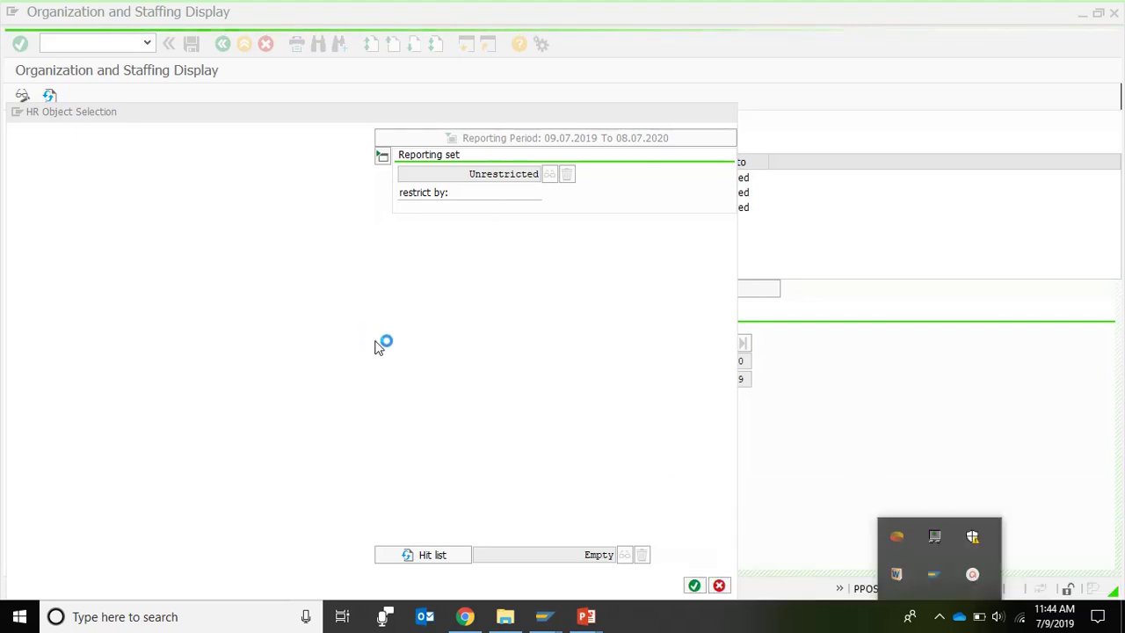
{"action": "left_click", "coordinate": [972, 573]}
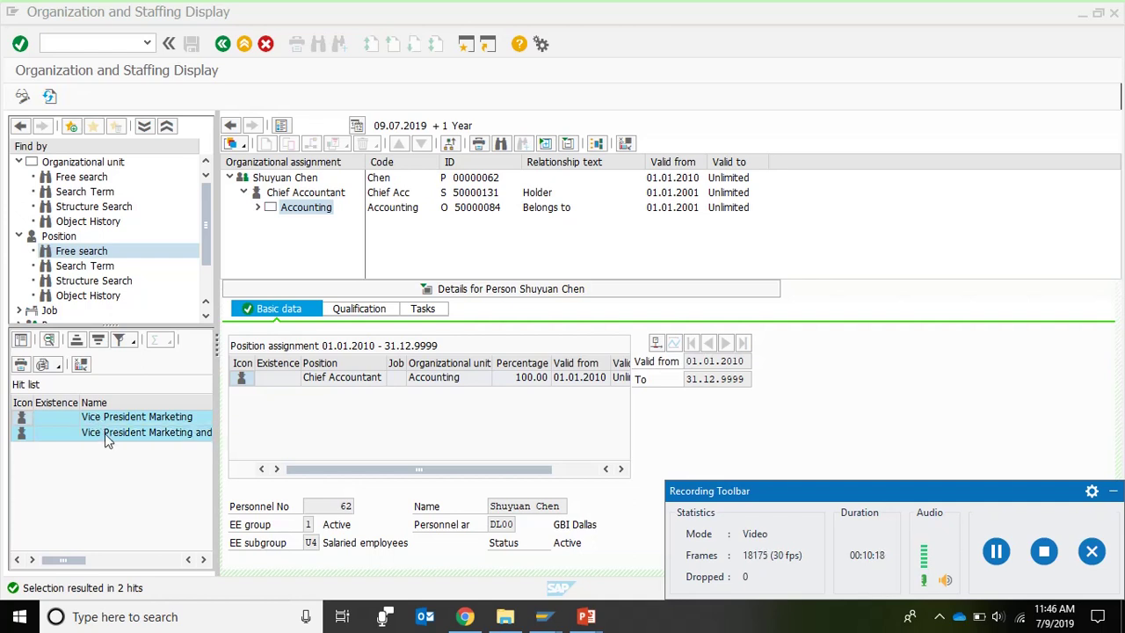
Step: Open the position Vice President Marketing from the hit list and examine its organizational unit and holder
{"action": "left_click", "coordinate": [123, 416]}
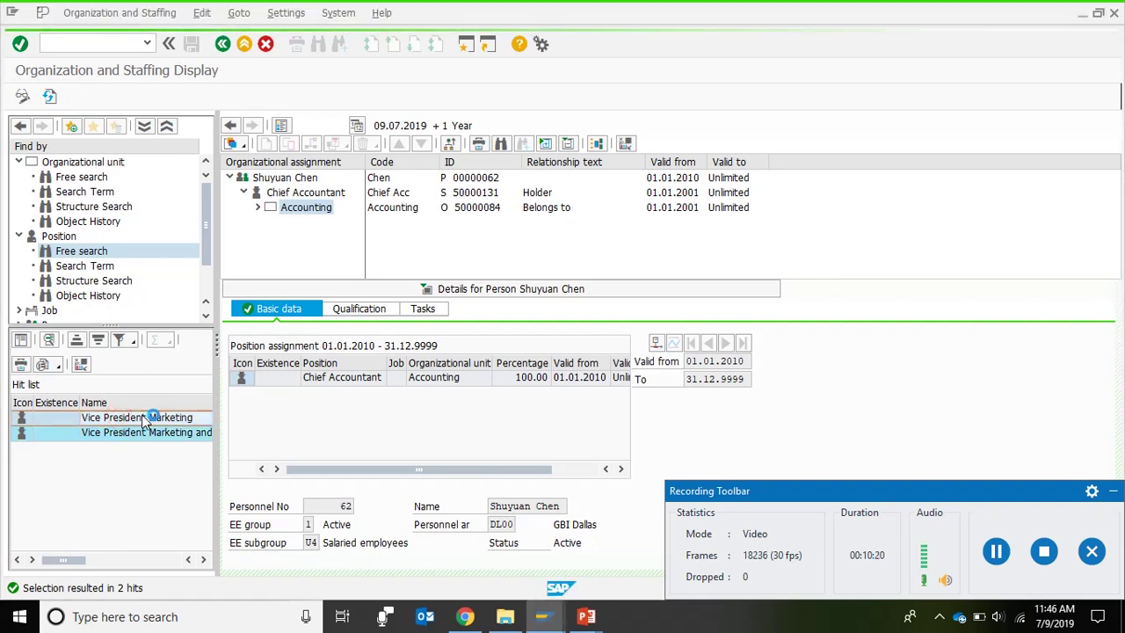
{"action": "left_click", "coordinate": [318, 211]}
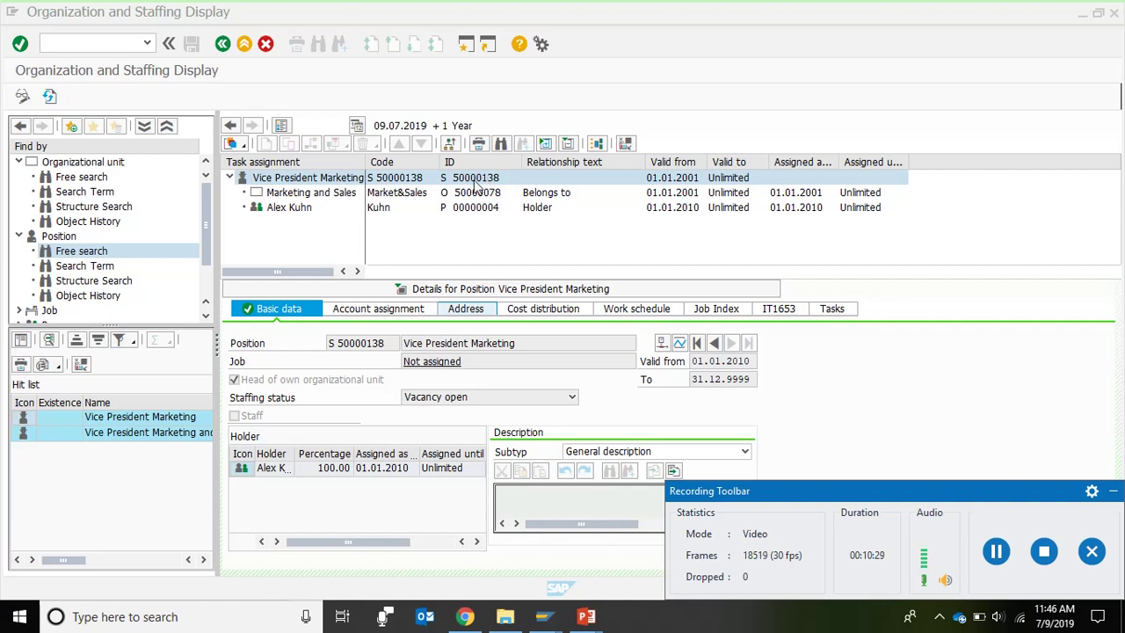
{"action": "left_click", "coordinate": [334, 195]}
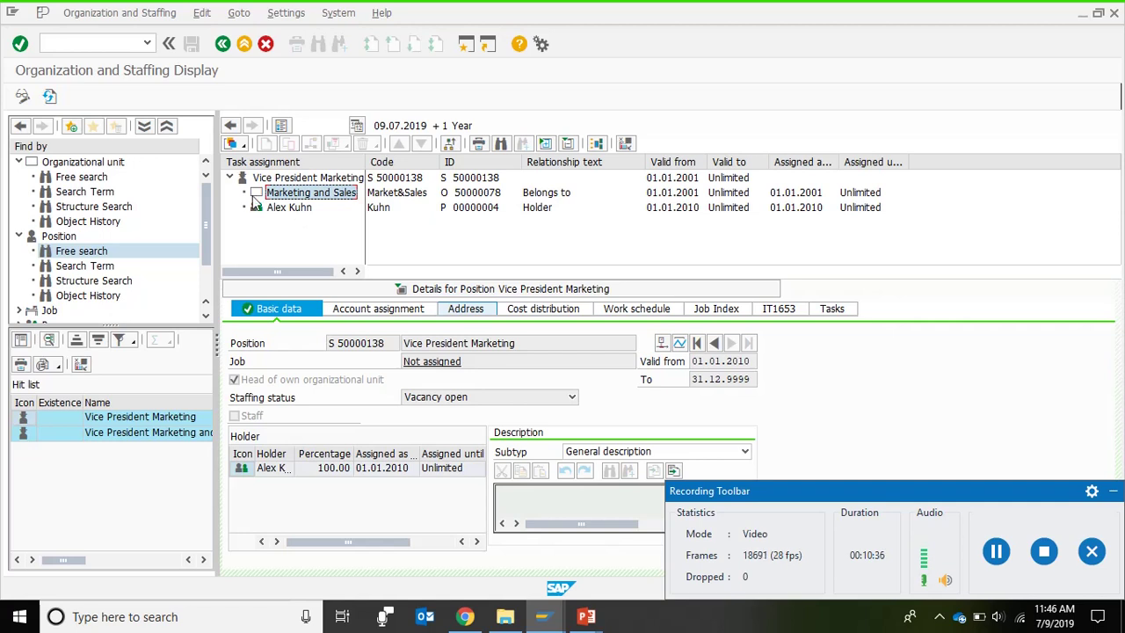
{"action": "left_click_drag", "start_coordinate": [254, 201], "coordinate": [283, 207]}
{"action": "left_click", "coordinate": [302, 209]}
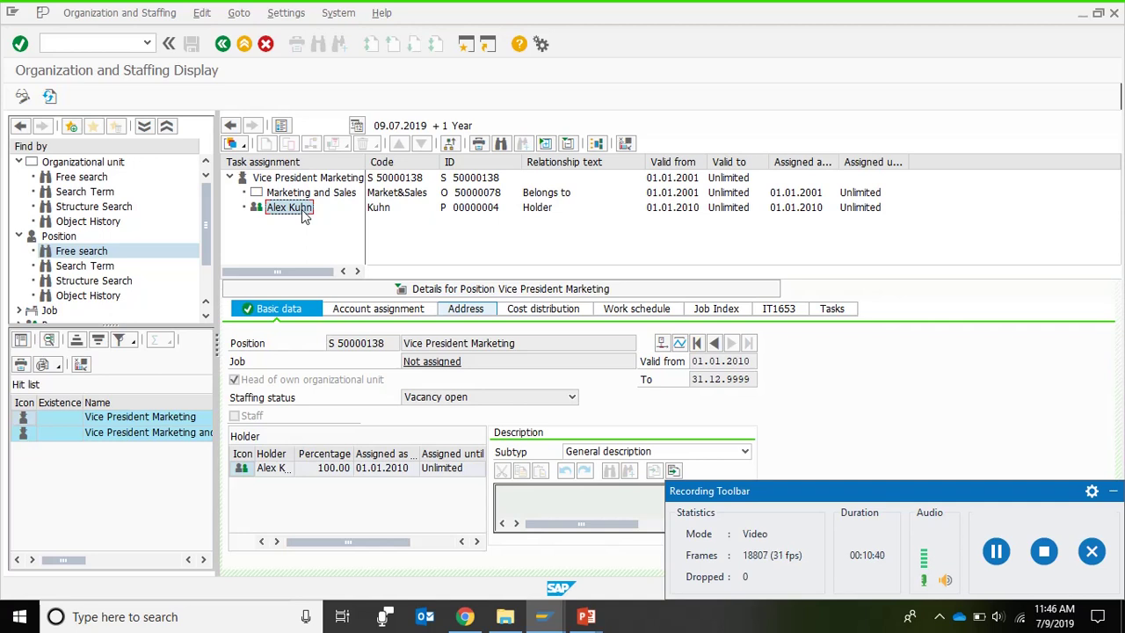
{"action": "left_click_drag", "start_coordinate": [301, 209], "coordinate": [286, 182]}
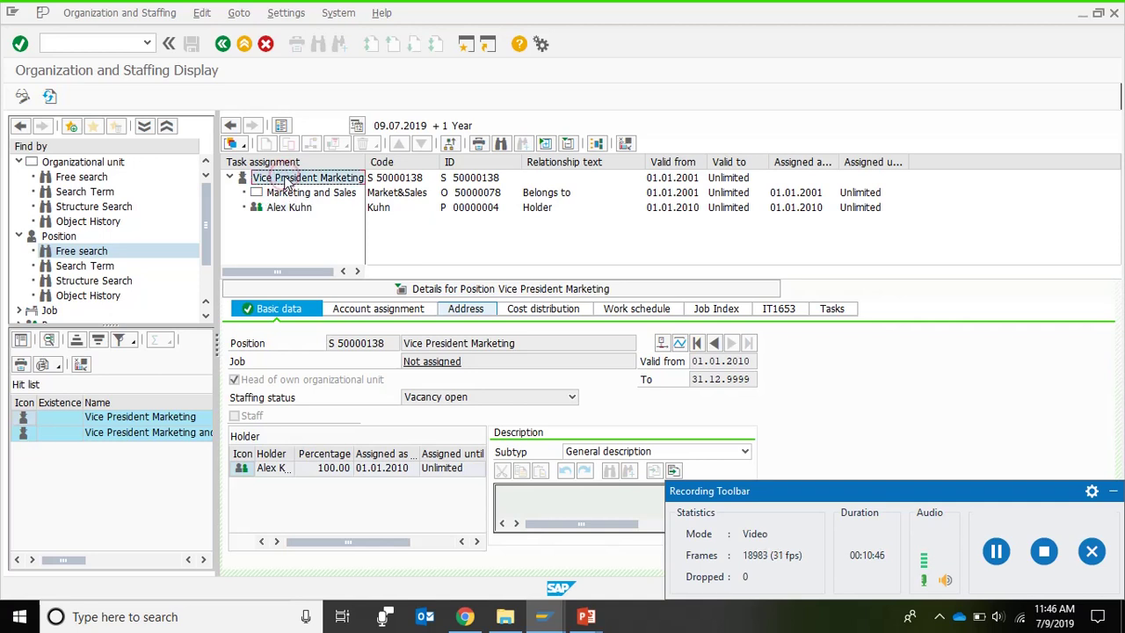
{"action": "left_click", "coordinate": [294, 195]}
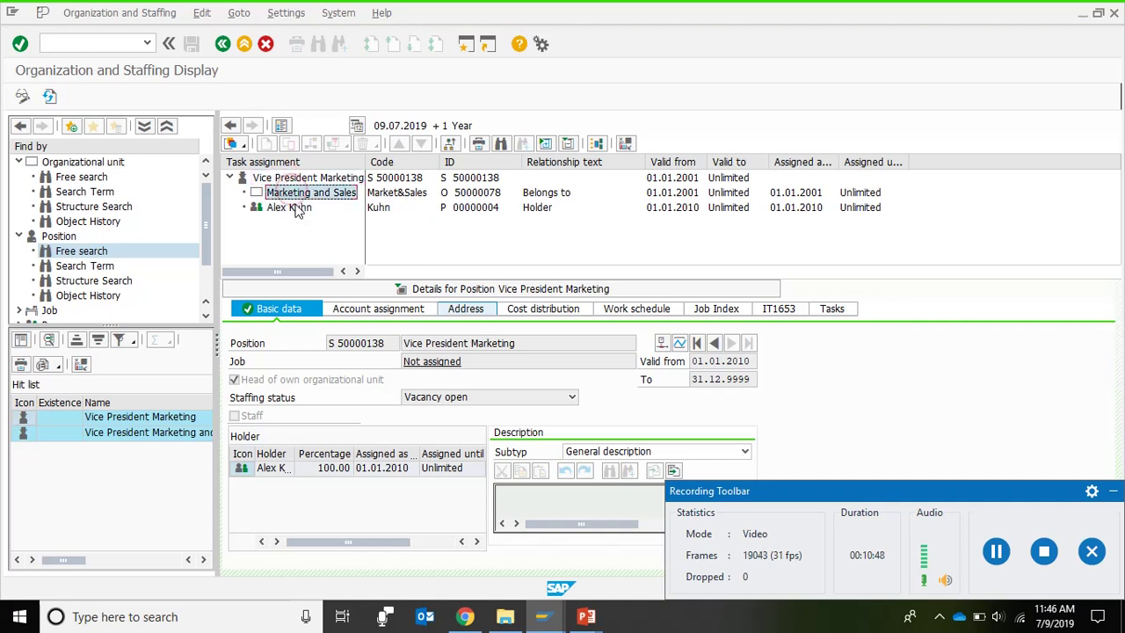
{"action": "left_click", "coordinate": [297, 209]}
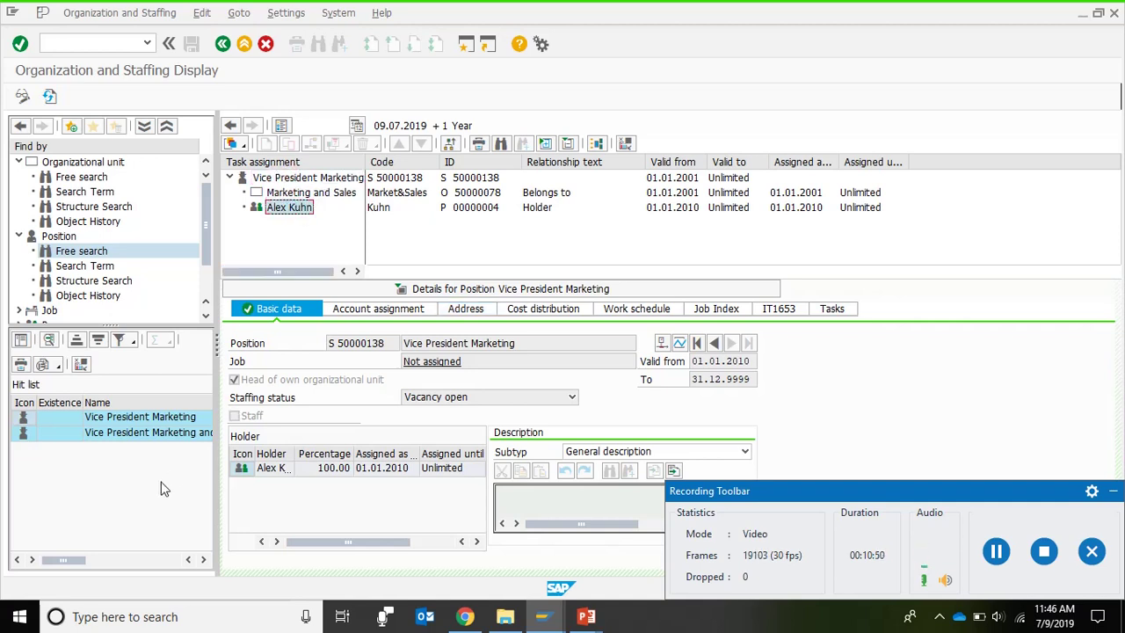
Step: Open the position Vice President Marketing and Sales from the hit list and examine its organizational unit
{"action": "left_click", "coordinate": [148, 434]}
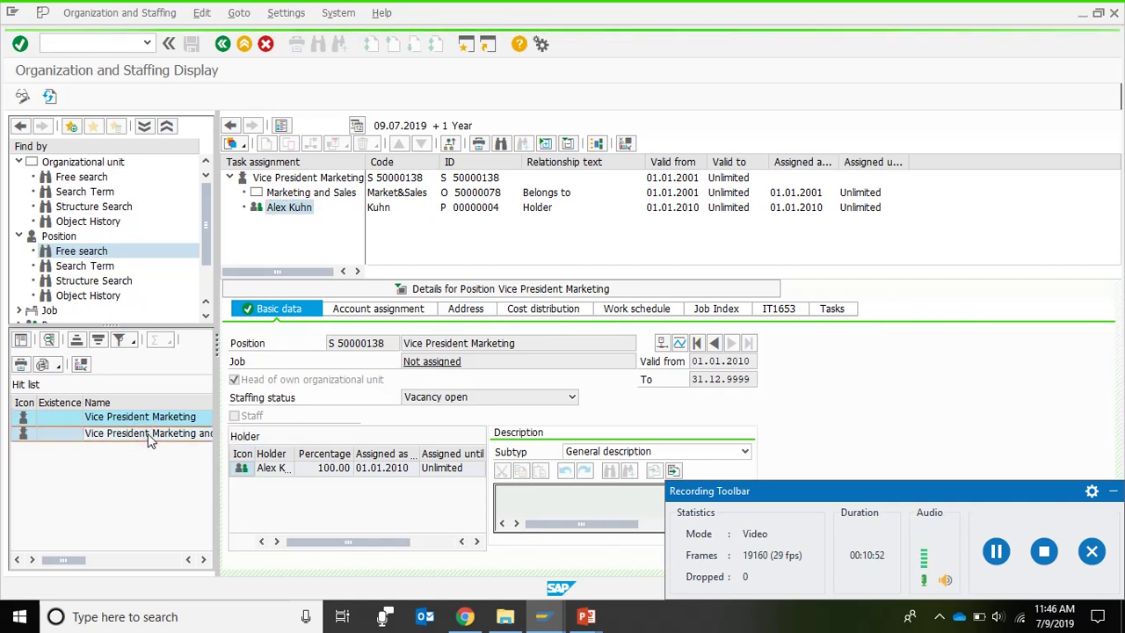
{"action": "left_click", "coordinate": [148, 433]}
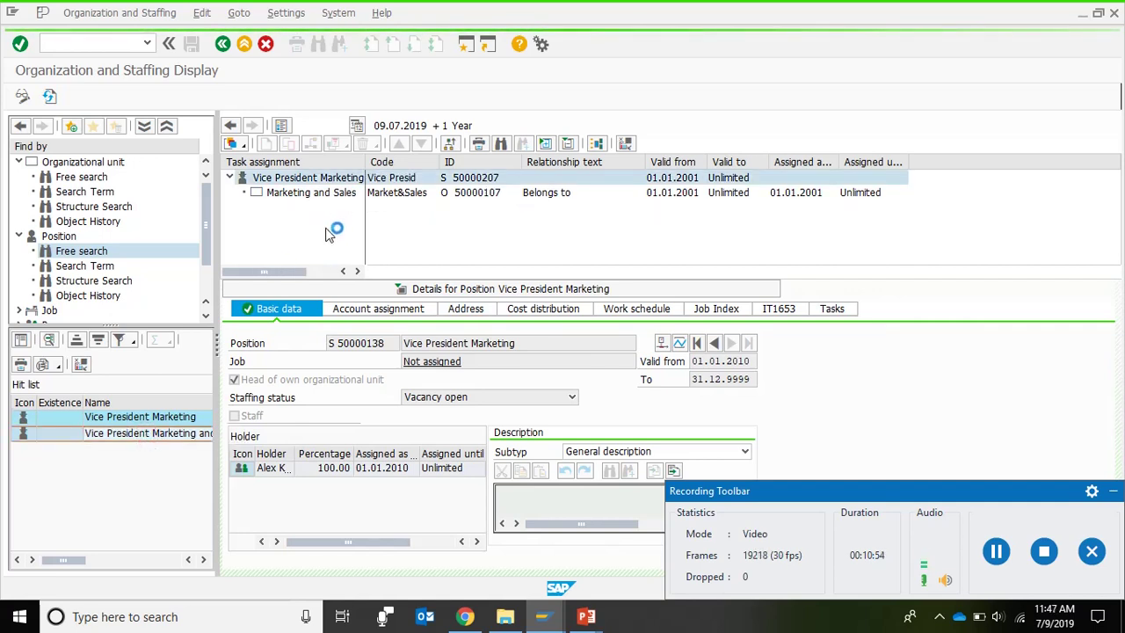
{"action": "left_click", "coordinate": [288, 195]}
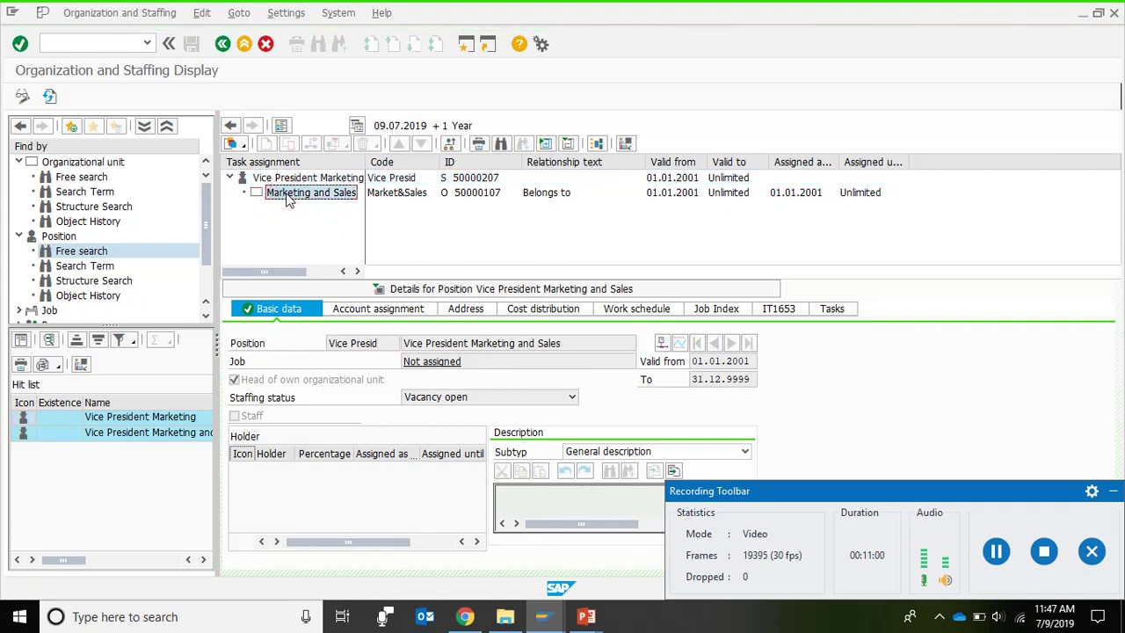
{"action": "left_click", "coordinate": [286, 177]}
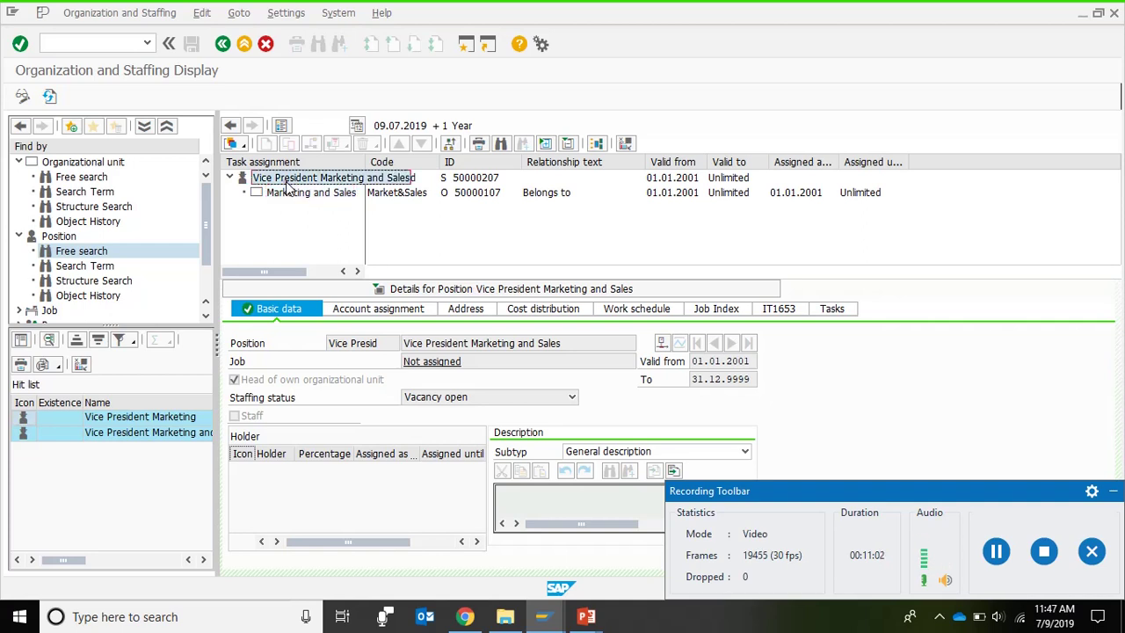
{"action": "left_click", "coordinate": [997, 551]}
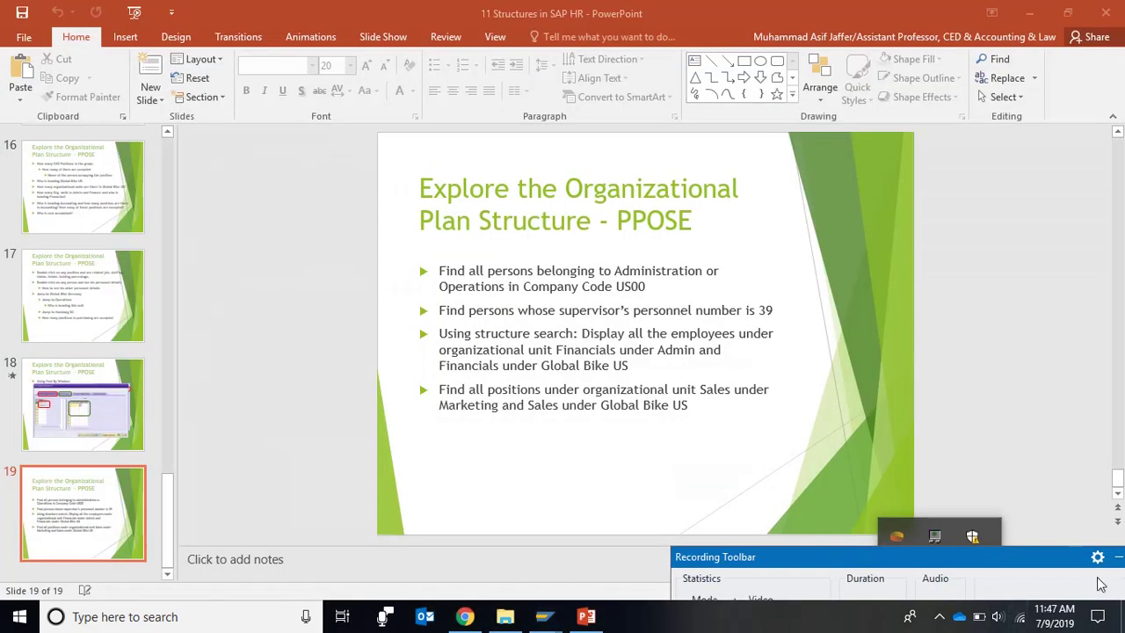
{"action": "left_click", "coordinate": [1119, 556]}
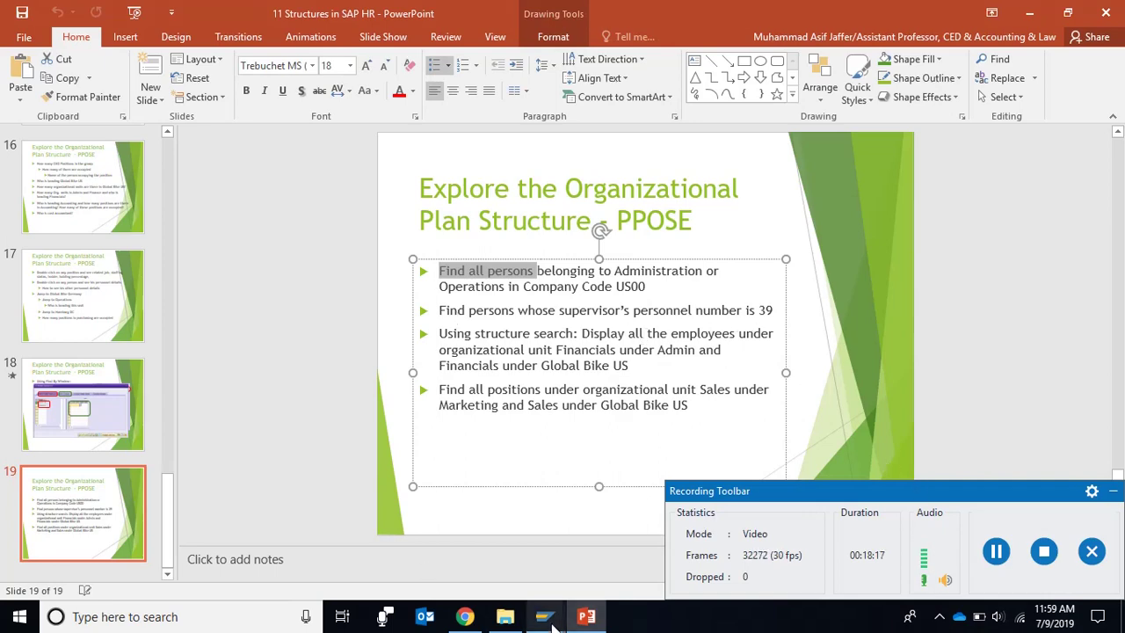
Step: Switch to SAP and start a Free search for persons with the superior's personnel number from Organizational assignment as value criterion
{"action": "mouse_move", "coordinate": [544, 616]}
{"action": "left_click", "coordinate": [598, 575]}
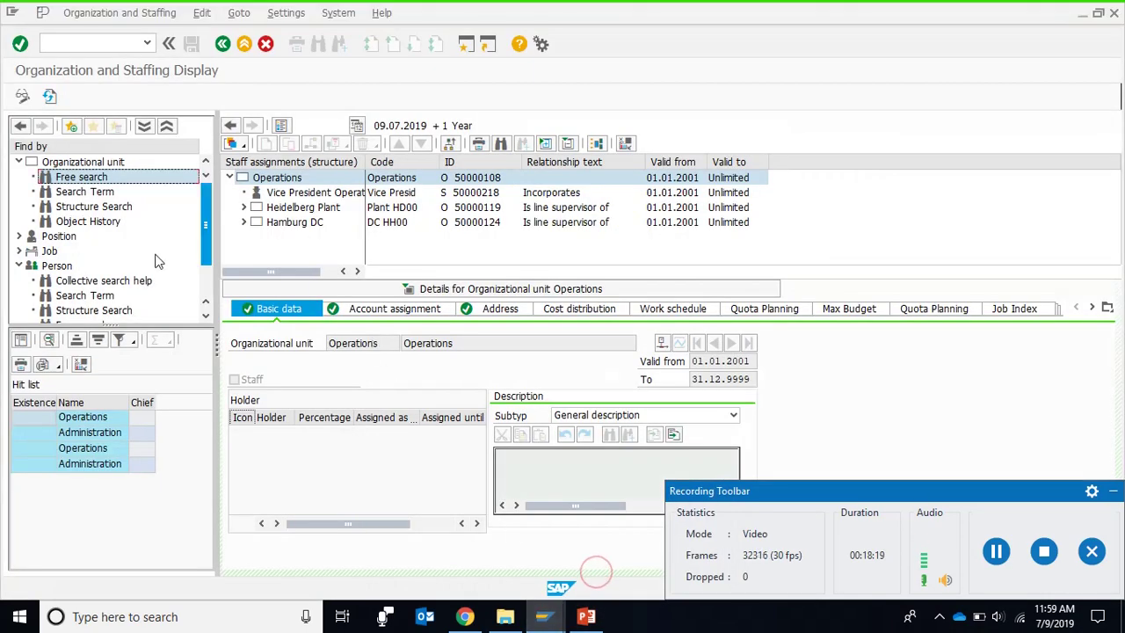
{"action": "left_click", "coordinate": [18, 162]}
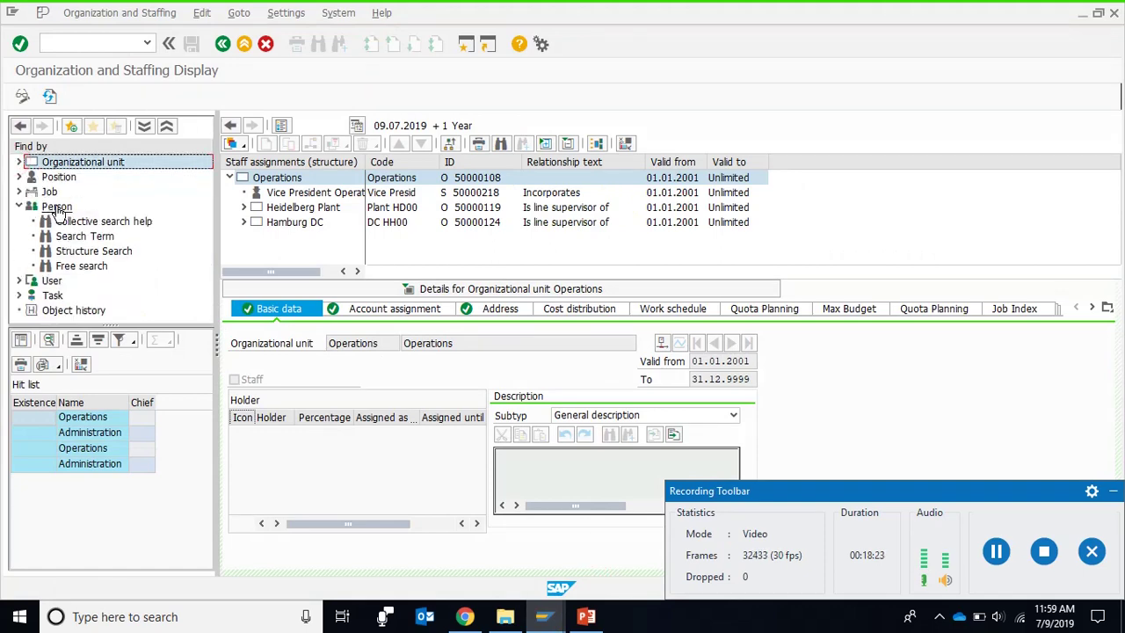
{"action": "left_click", "coordinate": [93, 271]}
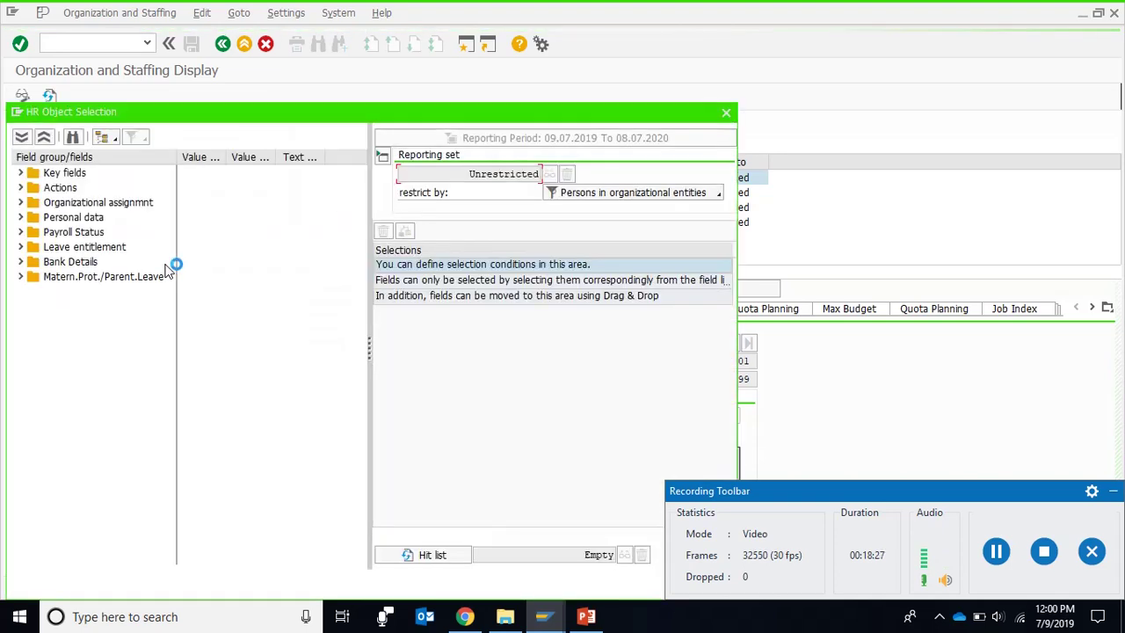
{"action": "left_click", "coordinate": [21, 203]}
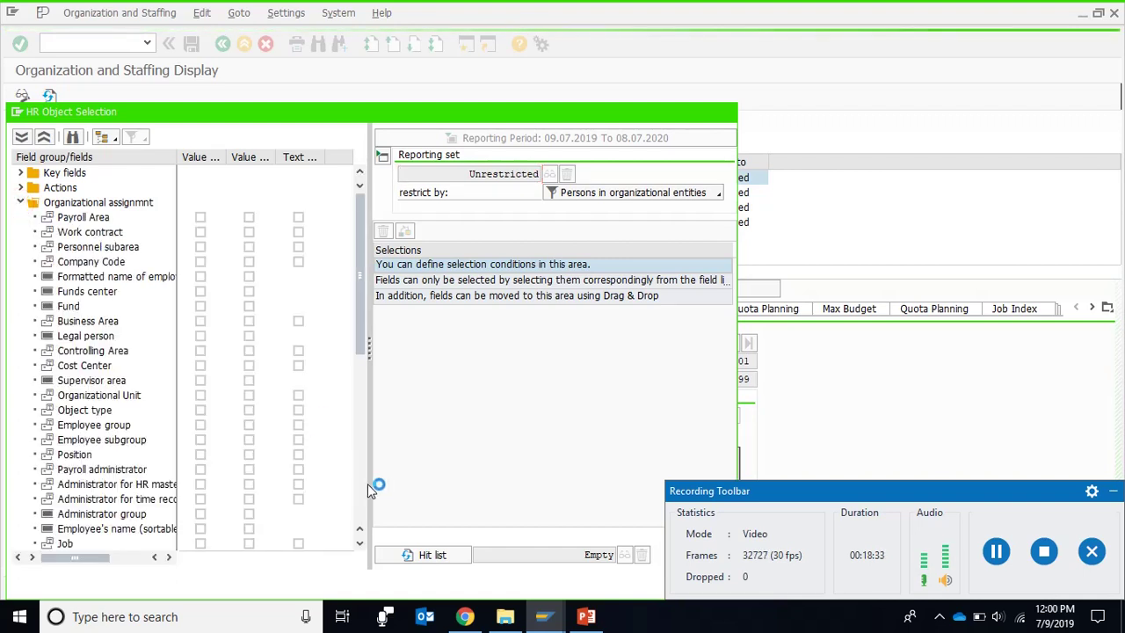
{"action": "left_click", "coordinate": [996, 551]}
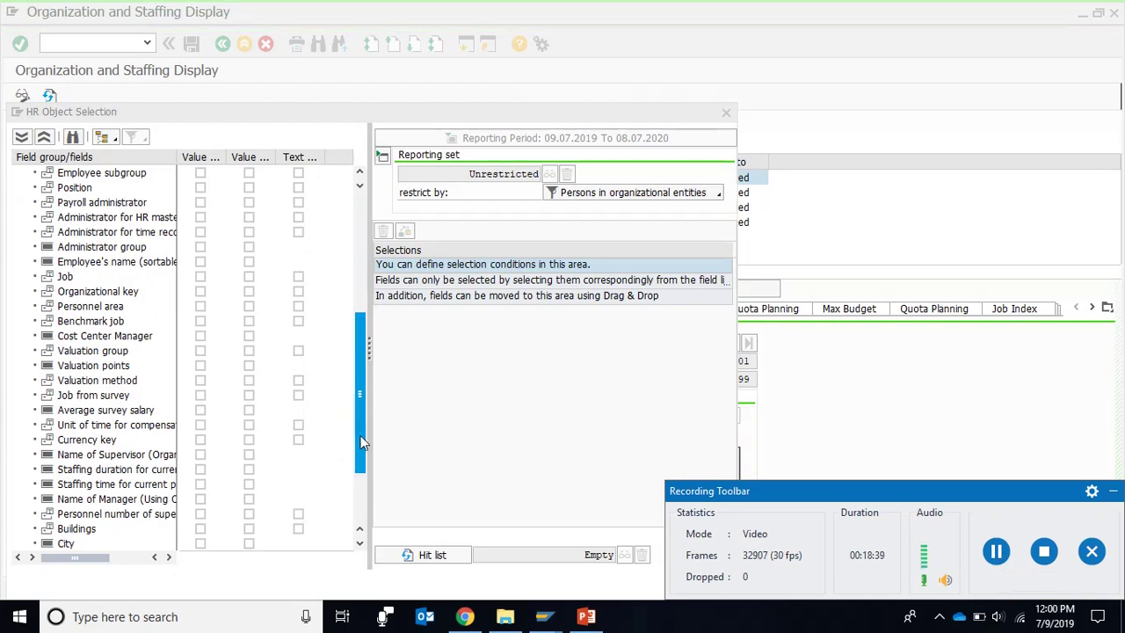
{"action": "left_click", "coordinate": [146, 518]}
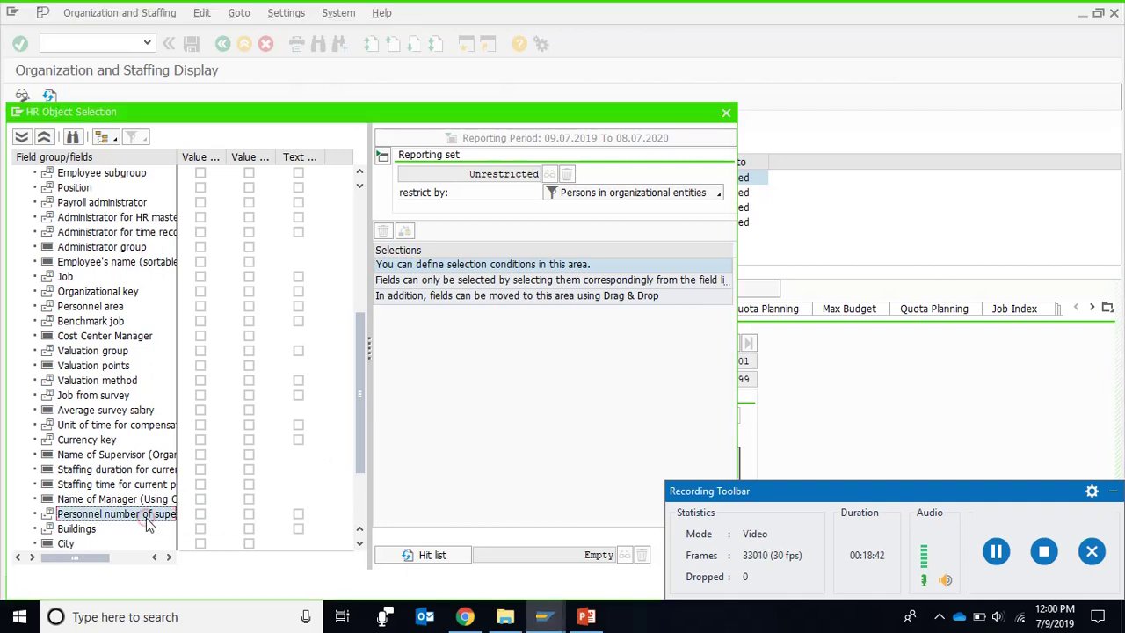
{"action": "left_click", "coordinate": [200, 514]}
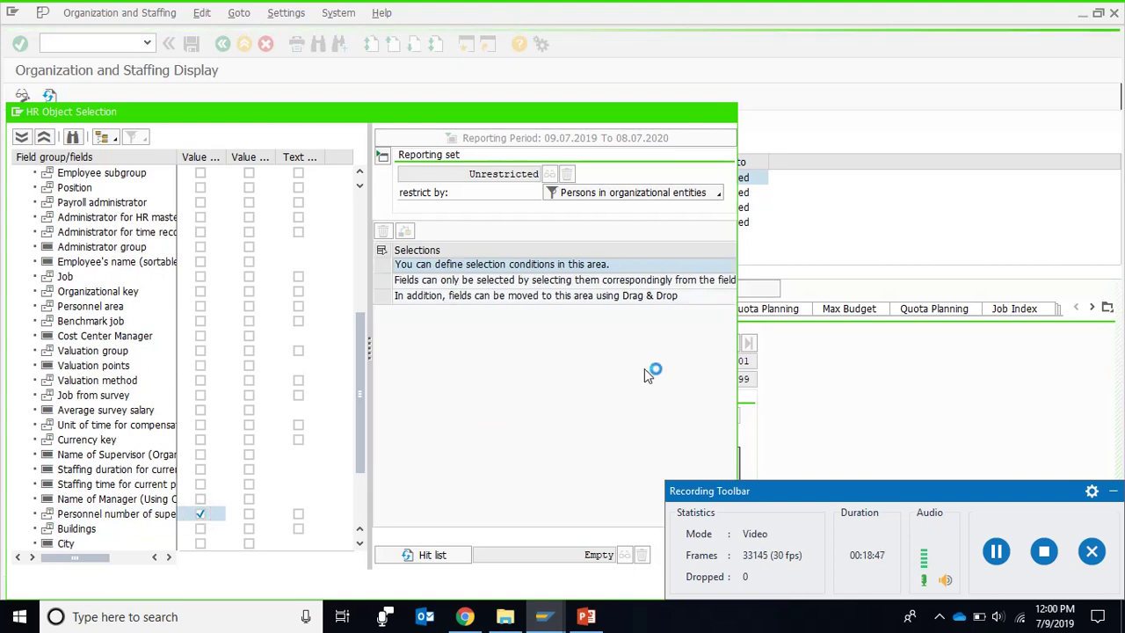
Step: Look up the supervisor's personnel number on the PowerPoint slide, enter it as the criterion's value in SAP, and run the person search
{"action": "left_click", "coordinate": [712, 268]}
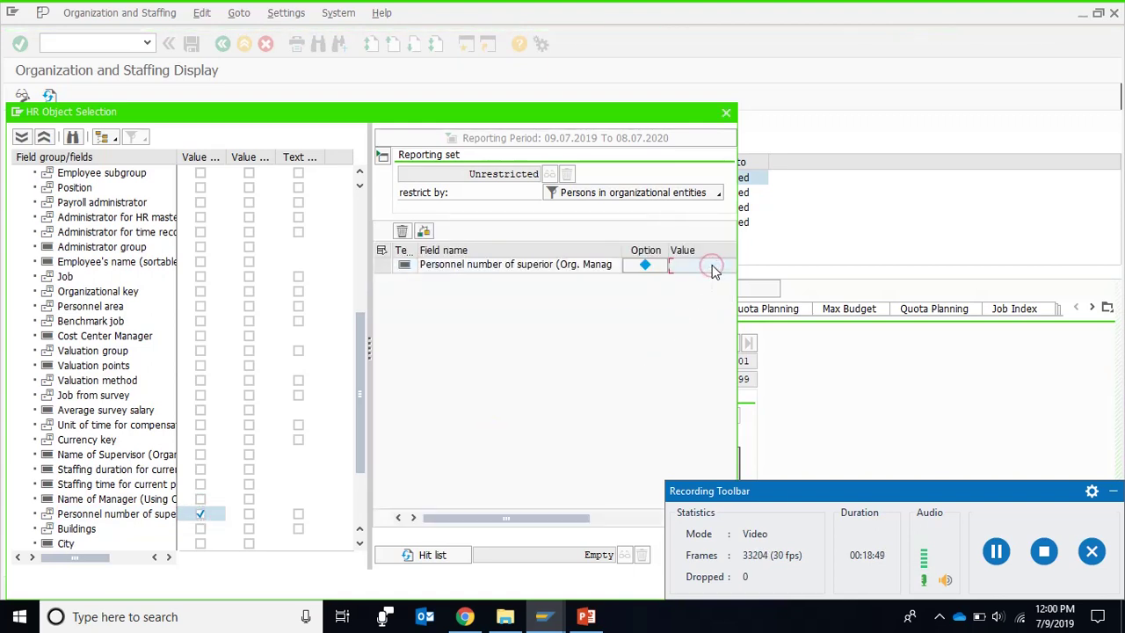
{"action": "type", "text": "6"}
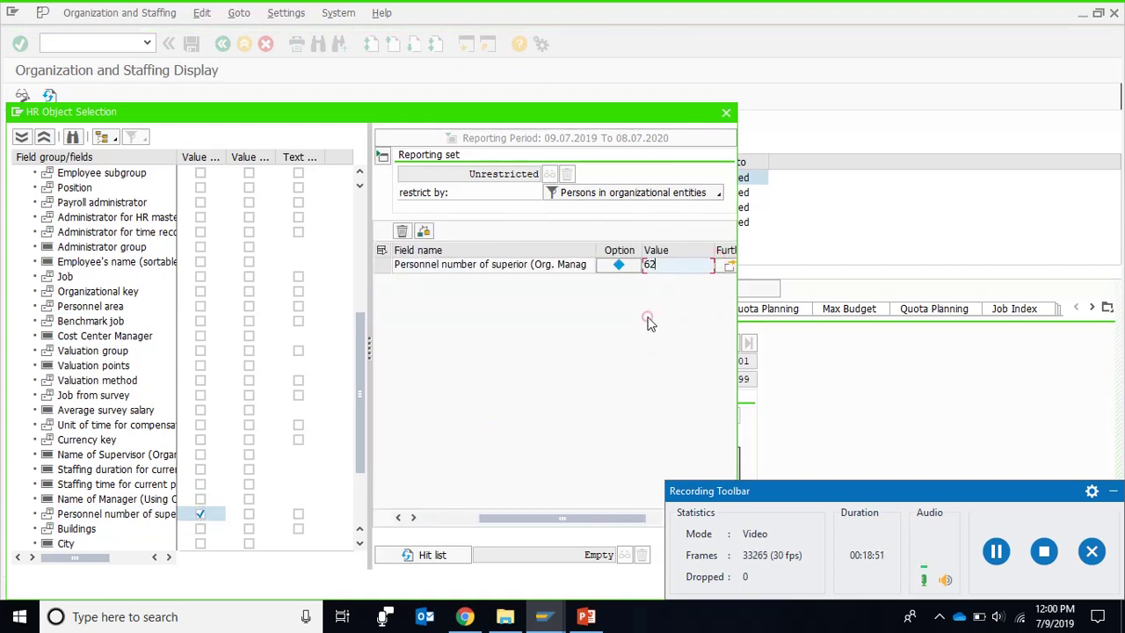
{"action": "type", "text": "2"}
{"action": "left_click", "coordinate": [587, 616]}
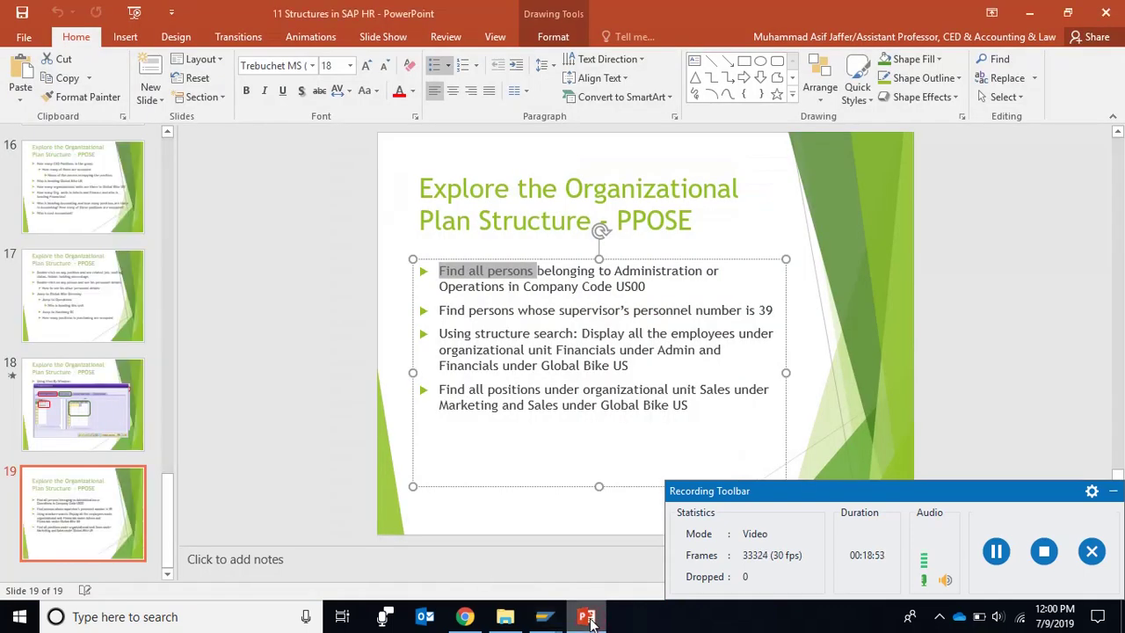
{"action": "left_click", "coordinate": [587, 616]}
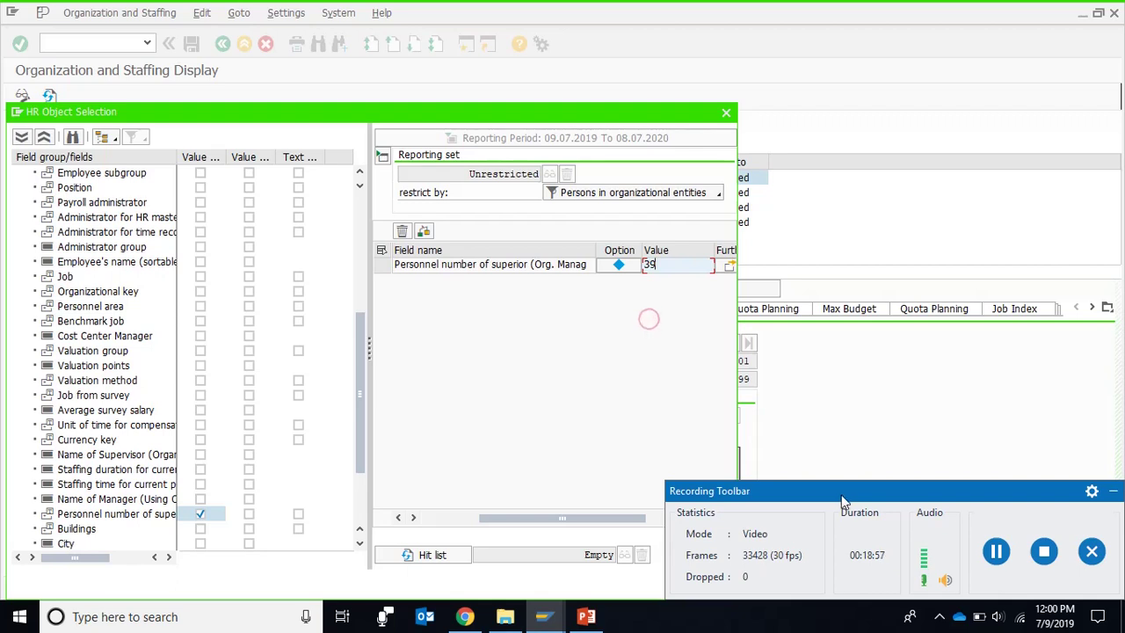
{"action": "left_click_drag", "start_coordinate": [844, 494], "coordinate": [1037, 555]}
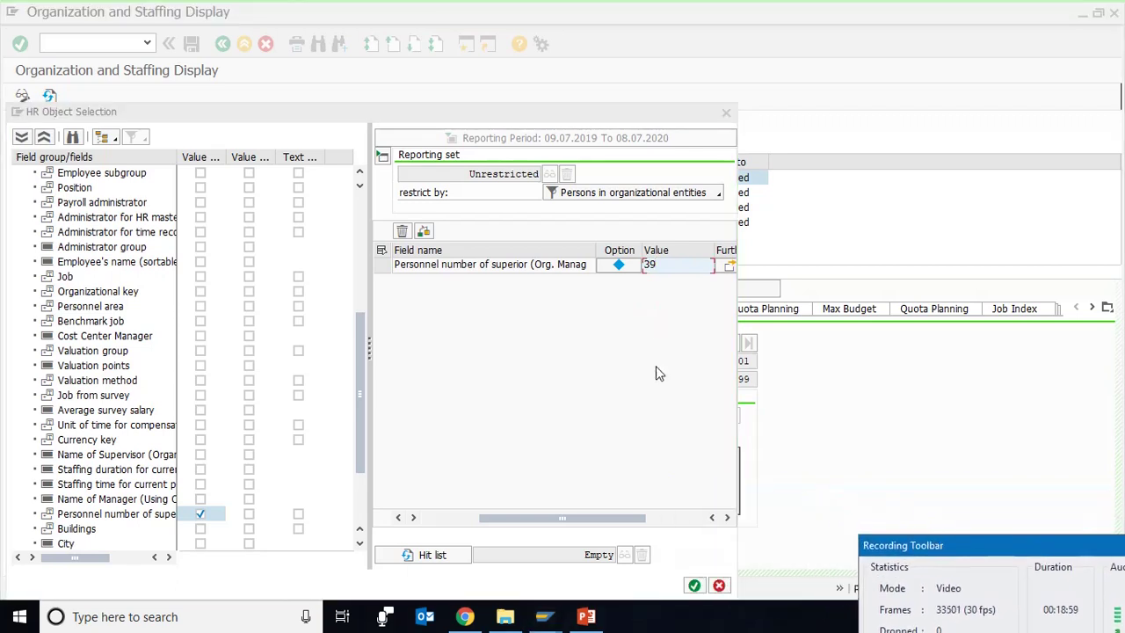
{"action": "left_click", "coordinate": [673, 264]}
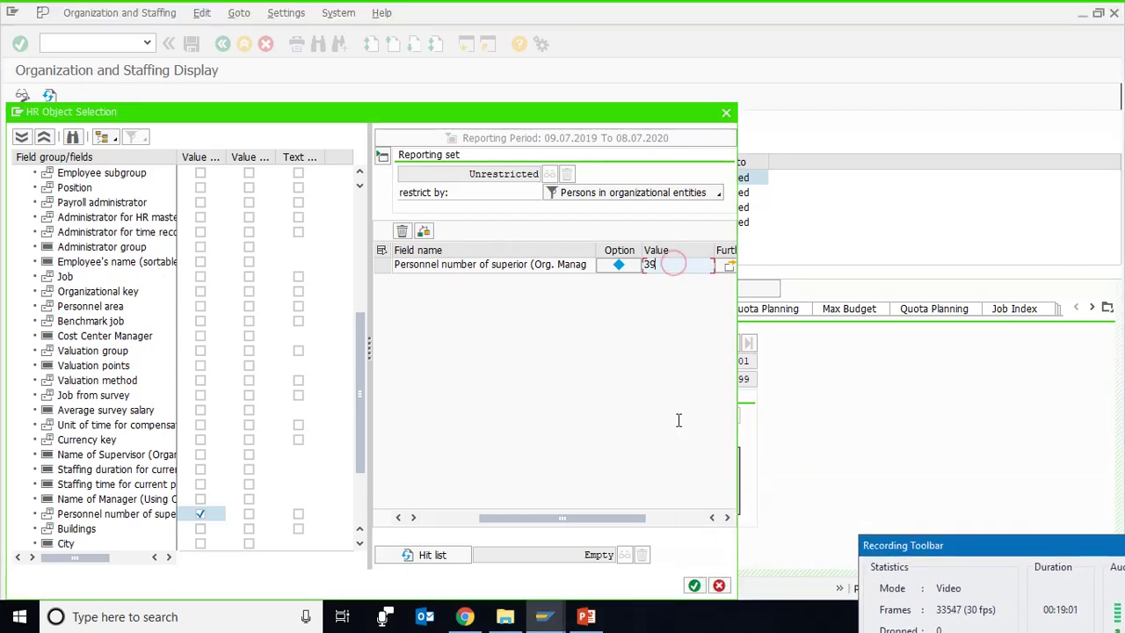
{"action": "left_click", "coordinate": [694, 585]}
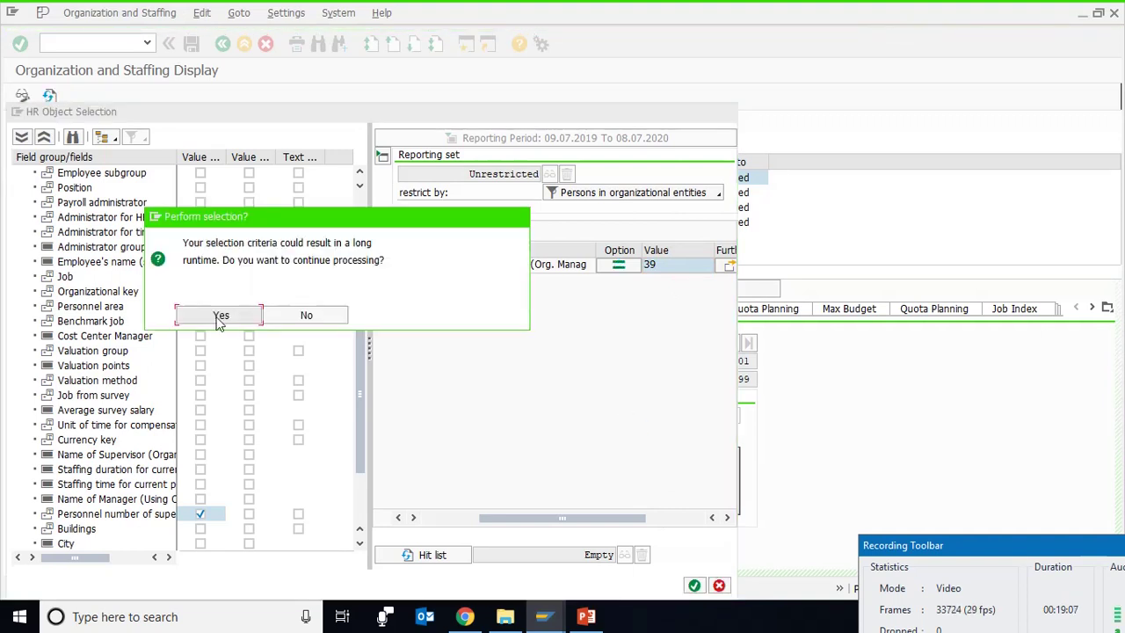
{"action": "left_click", "coordinate": [220, 318]}
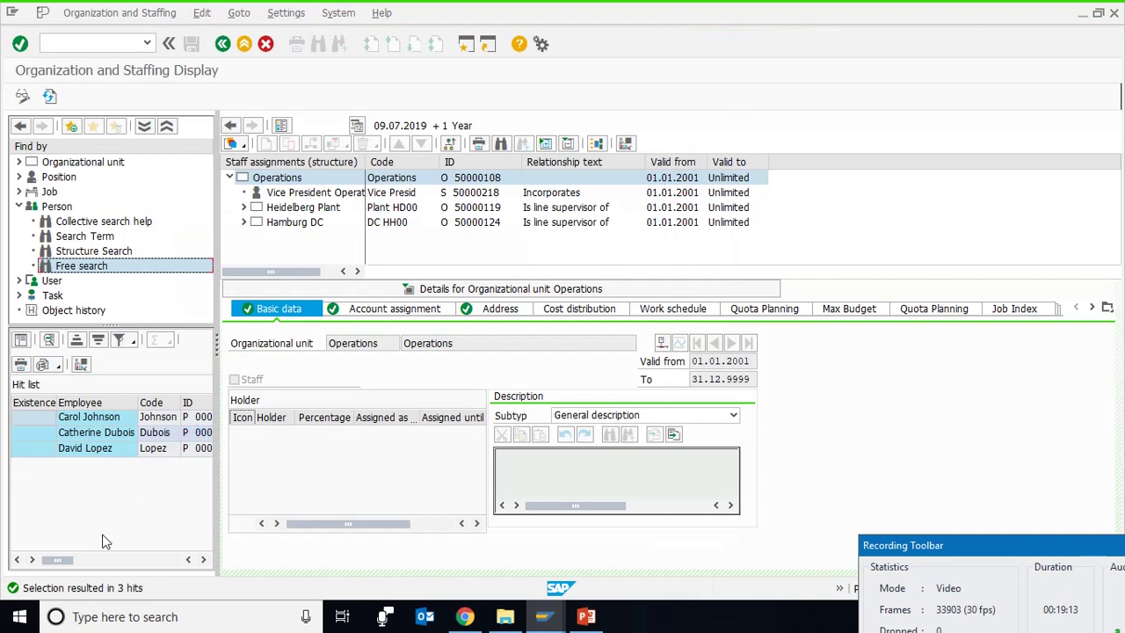
Step: Open the first two employees in the hit list one after the other and examine their positions and organizational units
{"action": "left_click", "coordinate": [115, 418]}
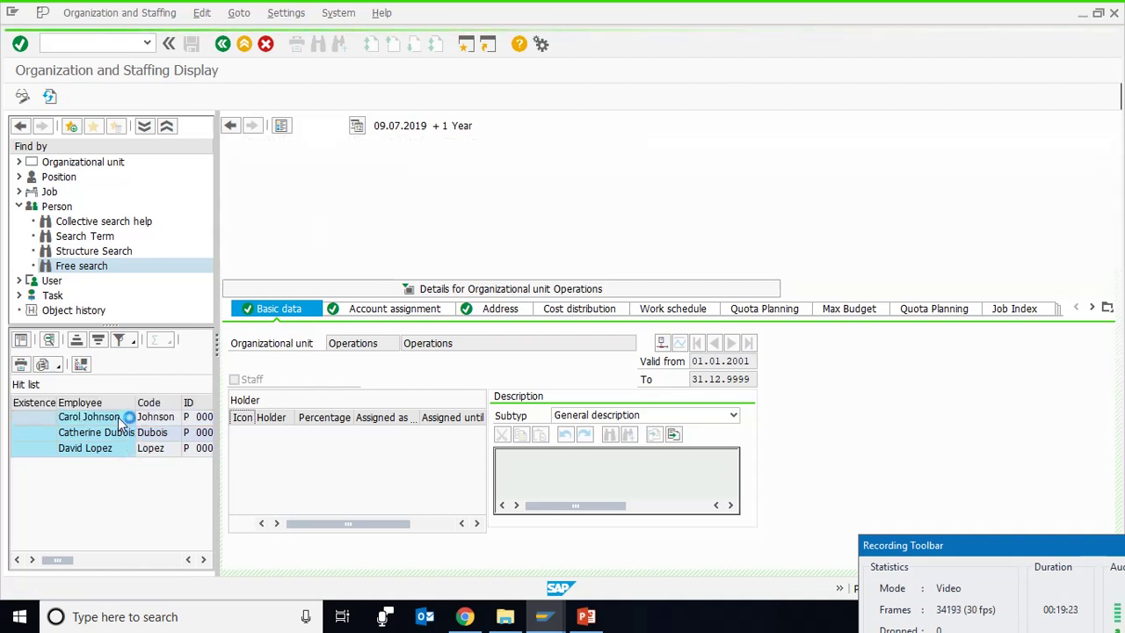
{"action": "double_click", "coordinate": [121, 423]}
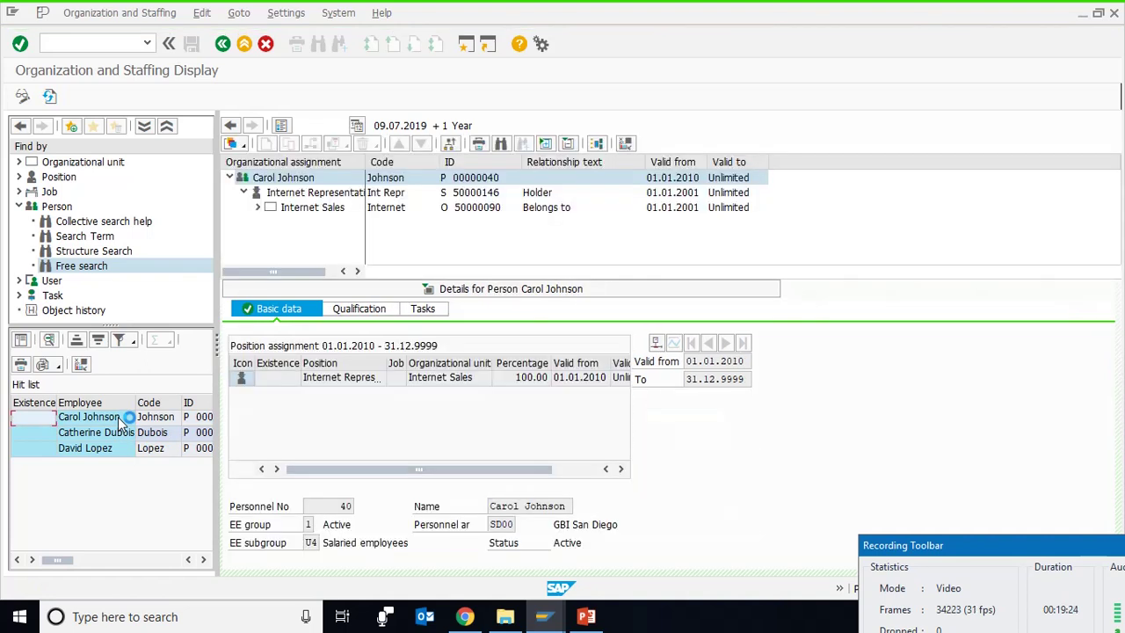
{"action": "left_click", "coordinate": [339, 212]}
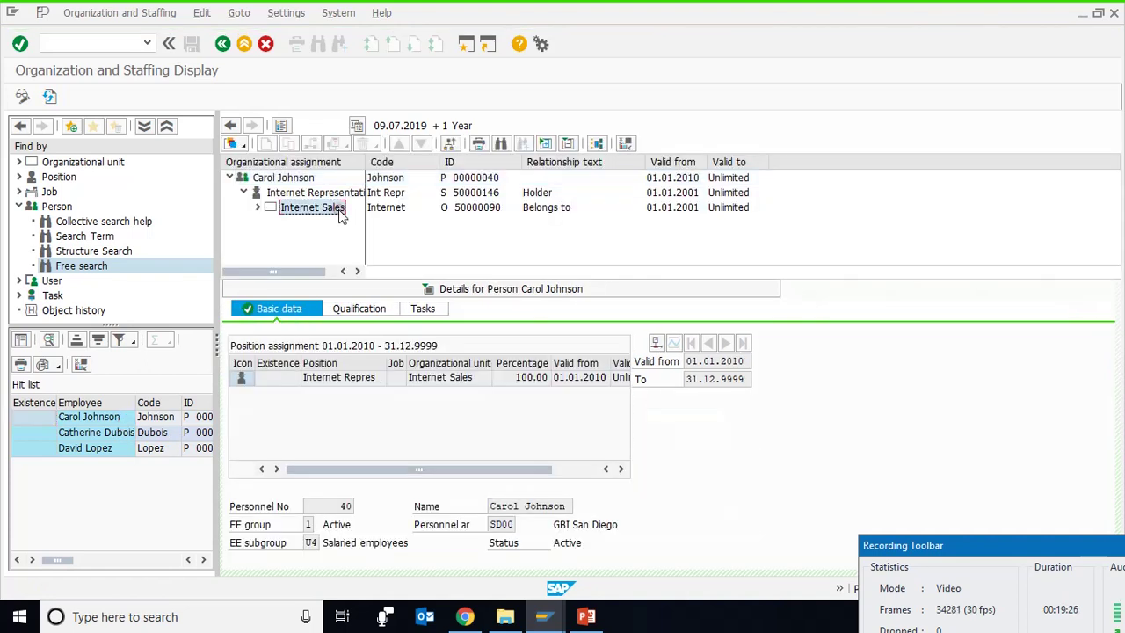
{"action": "left_click", "coordinate": [130, 434]}
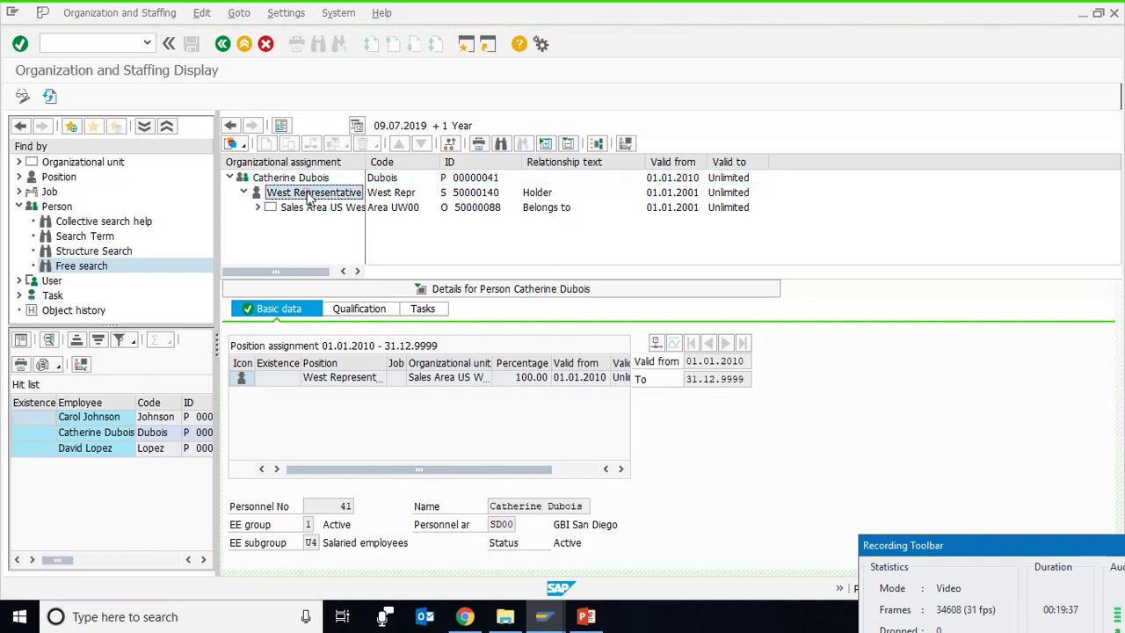
Step: Examine the second employee's West Representative position and the Sales Area US West unit it belongs to
{"action": "left_click", "coordinate": [308, 192]}
{"action": "left_click", "coordinate": [317, 210]}
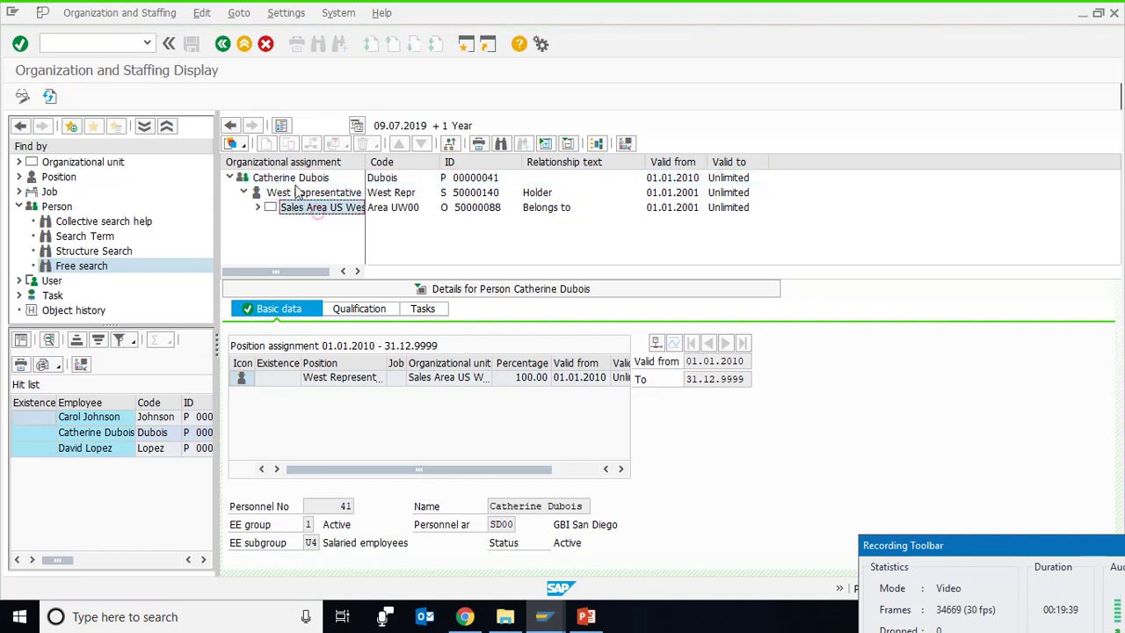
{"action": "left_click", "coordinate": [296, 180]}
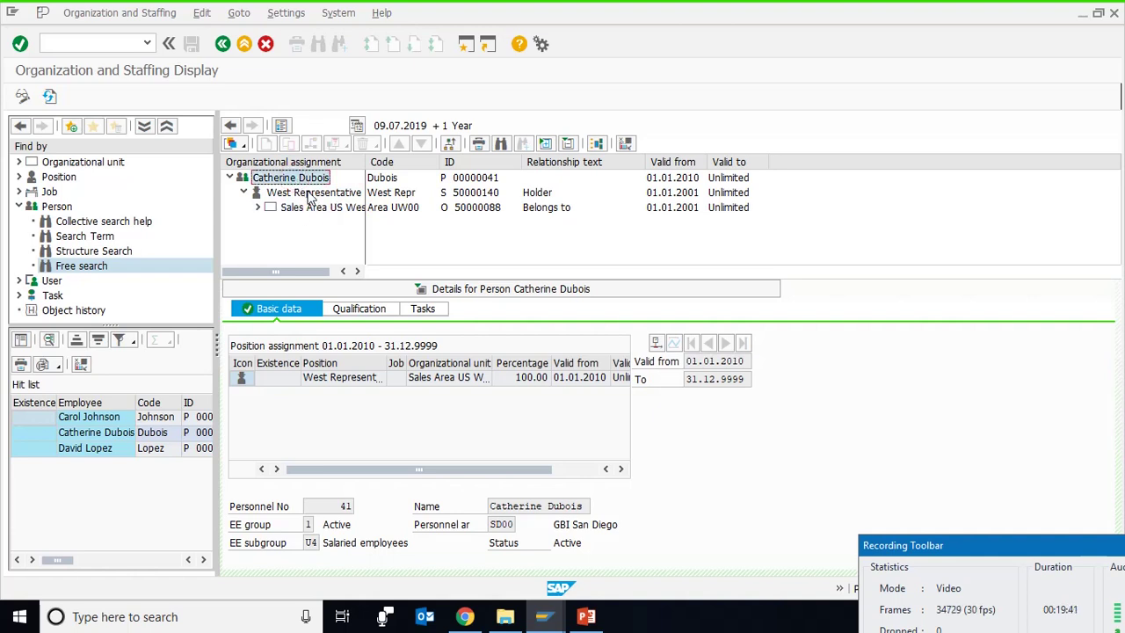
{"action": "left_click", "coordinate": [309, 194]}
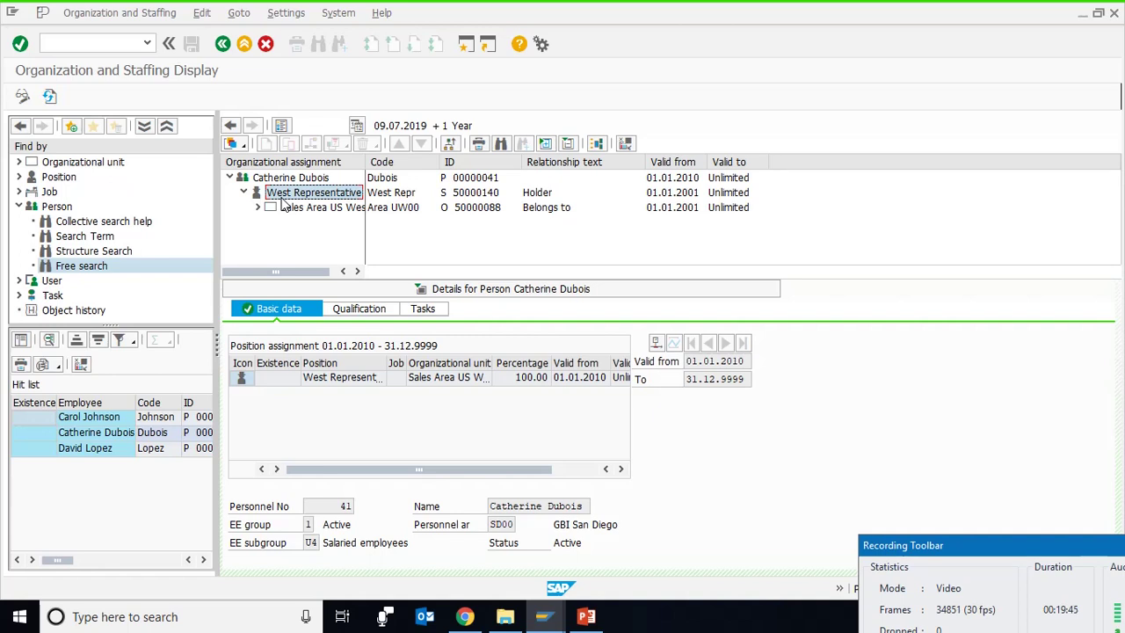
{"action": "left_click", "coordinate": [299, 208]}
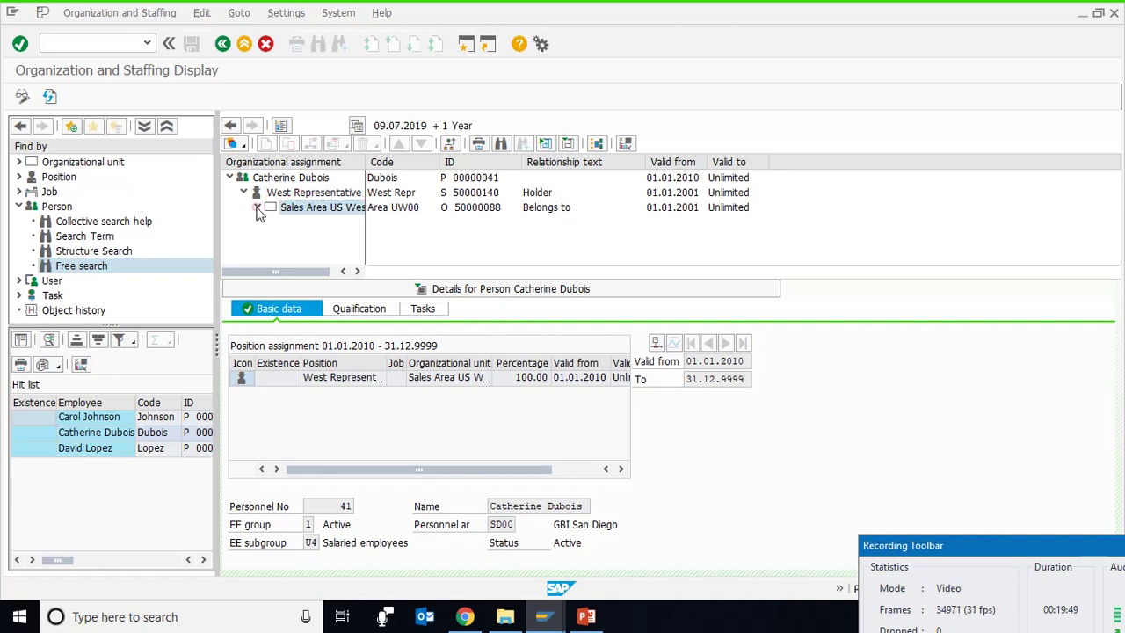
Step: Expand the reporting line from Sales Area US West up through Sales, Marketing and Sales, and Operations to Global Bike US
{"action": "left_click", "coordinate": [257, 208]}
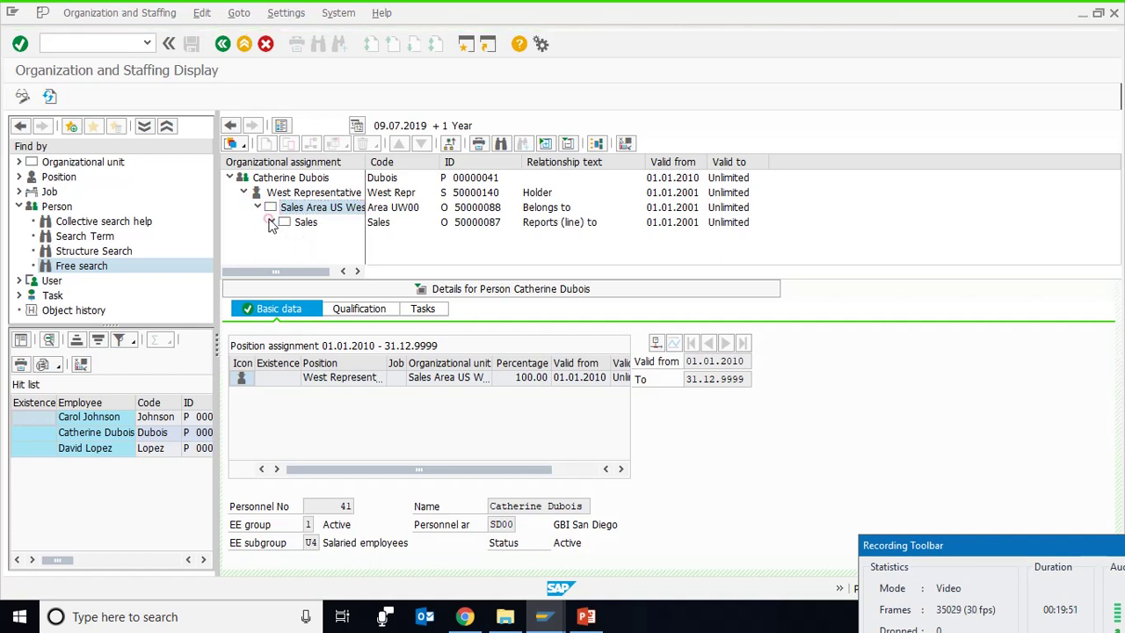
{"action": "left_click", "coordinate": [272, 222]}
{"action": "left_click", "coordinate": [286, 237]}
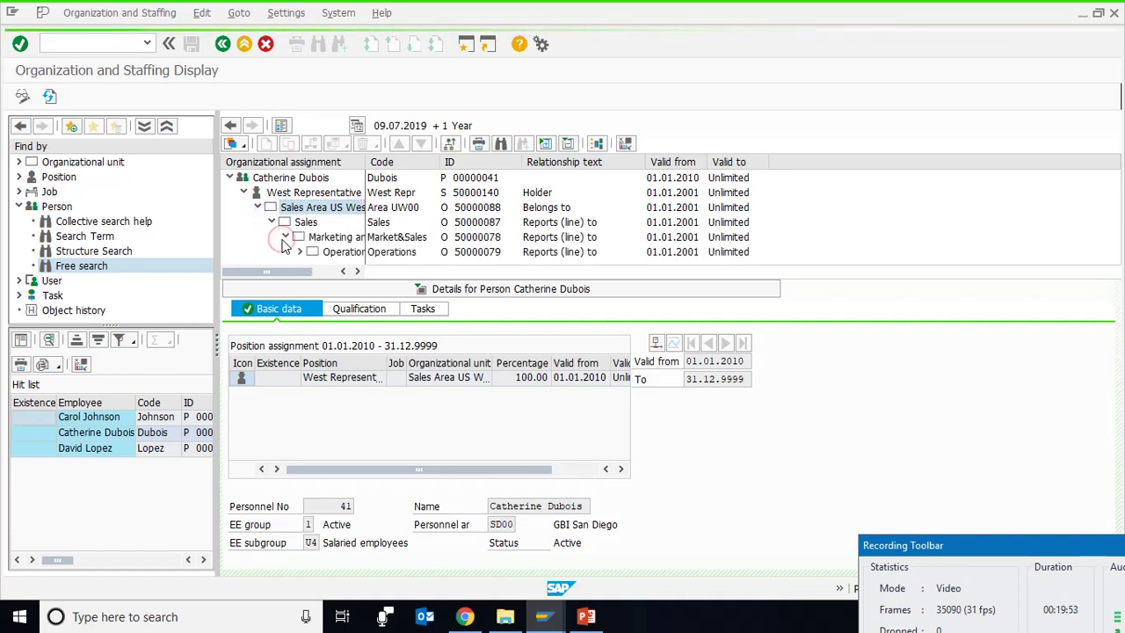
{"action": "left_click", "coordinate": [298, 251]}
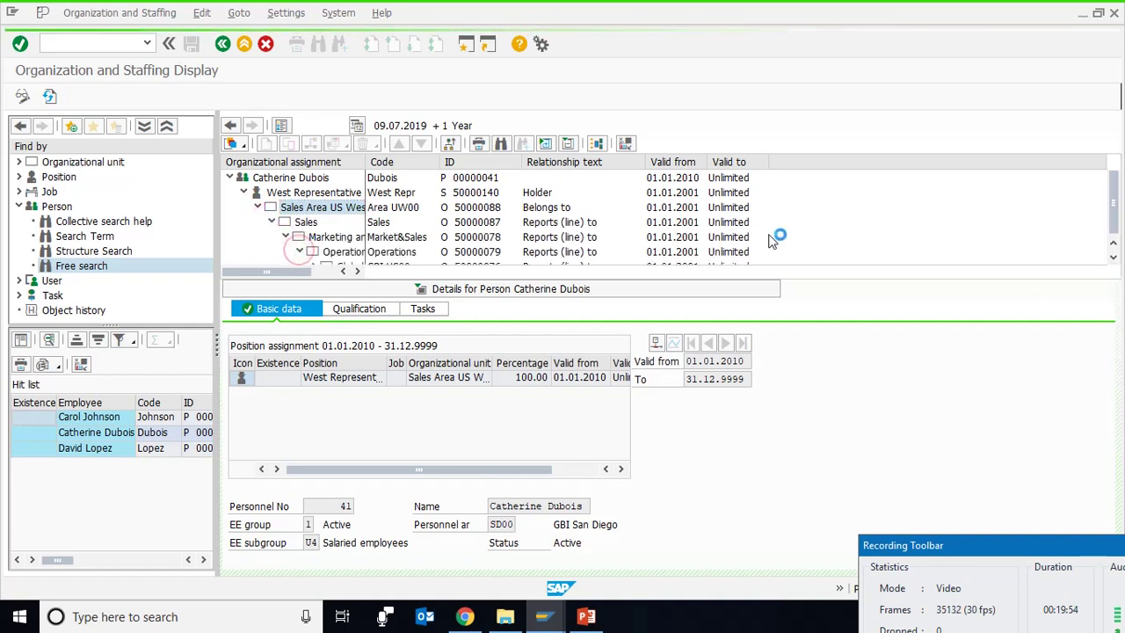
{"action": "left_click", "coordinate": [1112, 258]}
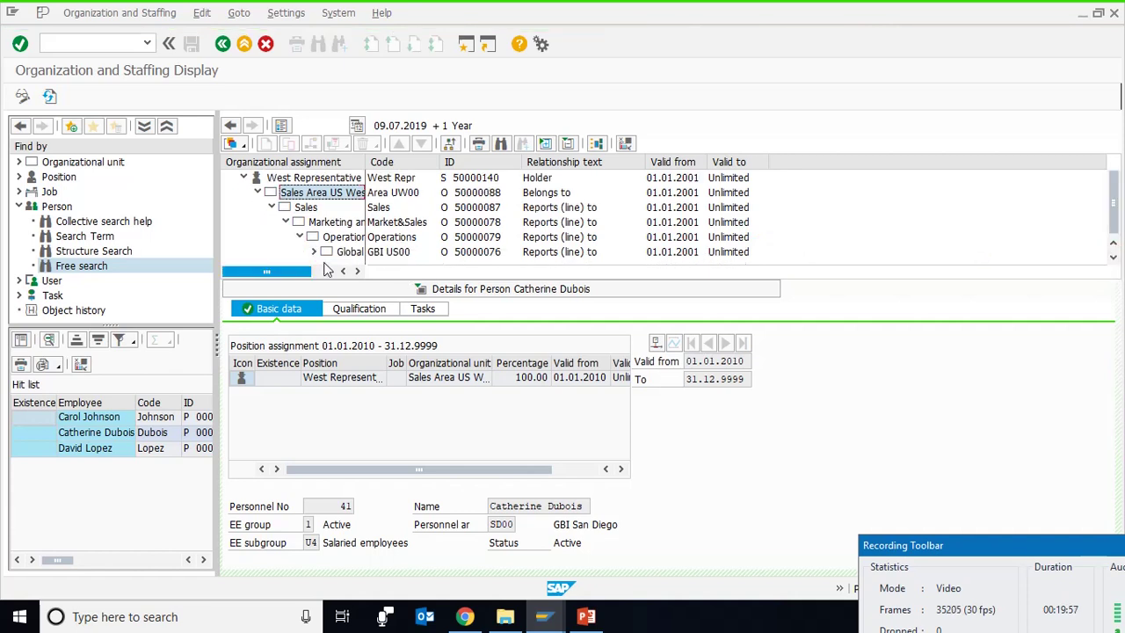
{"action": "left_click", "coordinate": [314, 253]}
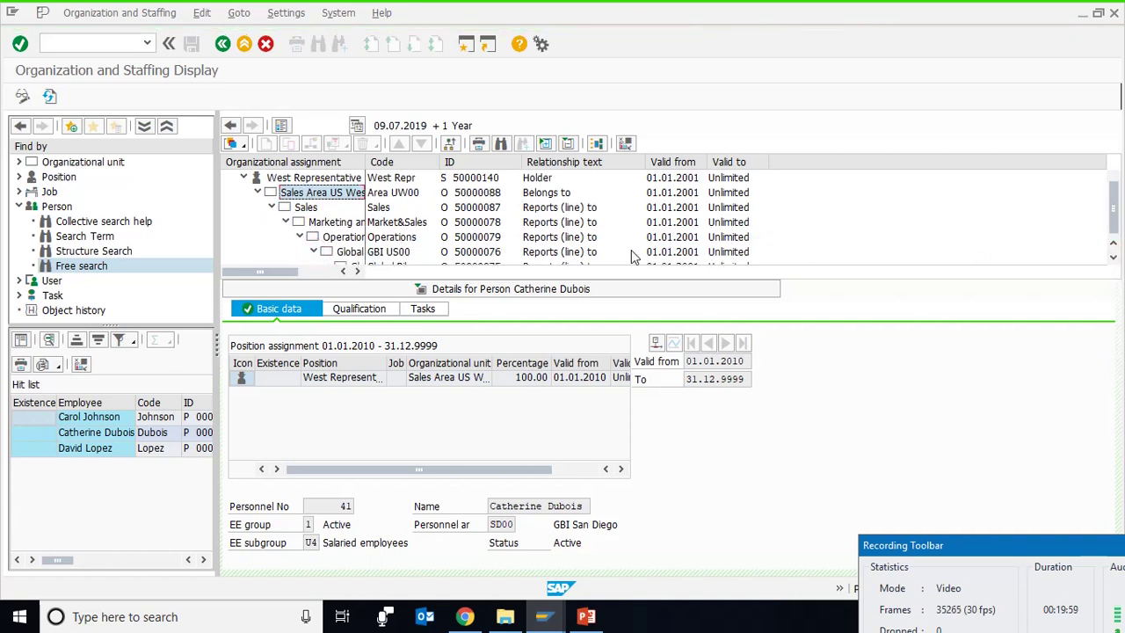
{"action": "left_click", "coordinate": [356, 252]}
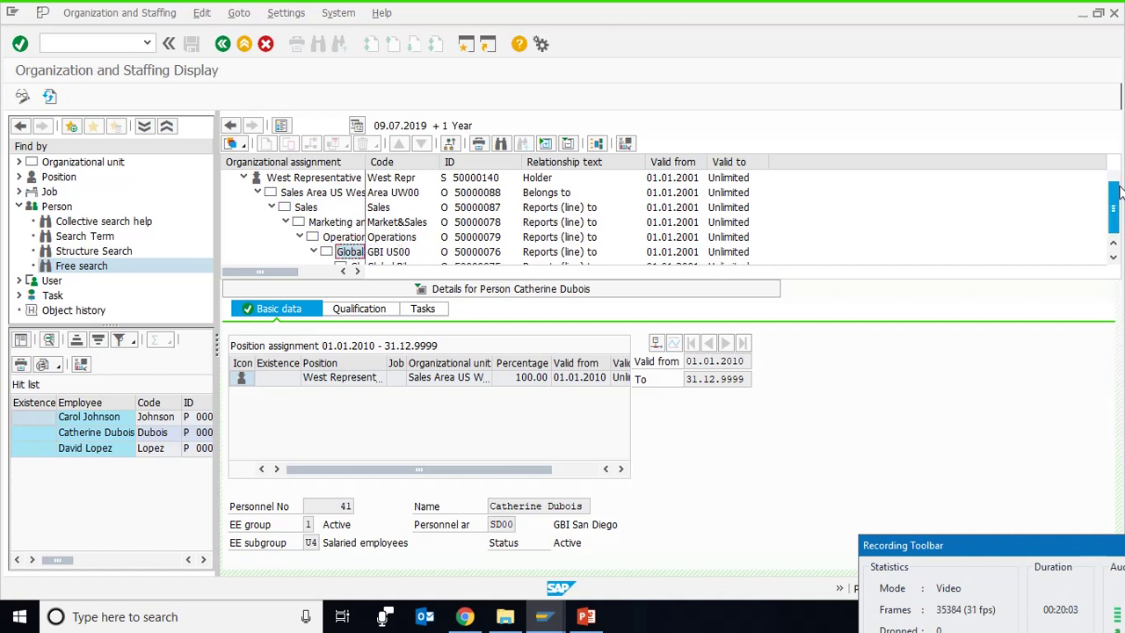
Step: Review the employee's expanded reporting chain from the person through West Representative and Sales Area US West to Sales
{"action": "left_click_drag", "start_coordinate": [1114, 194], "coordinate": [1114, 180]}
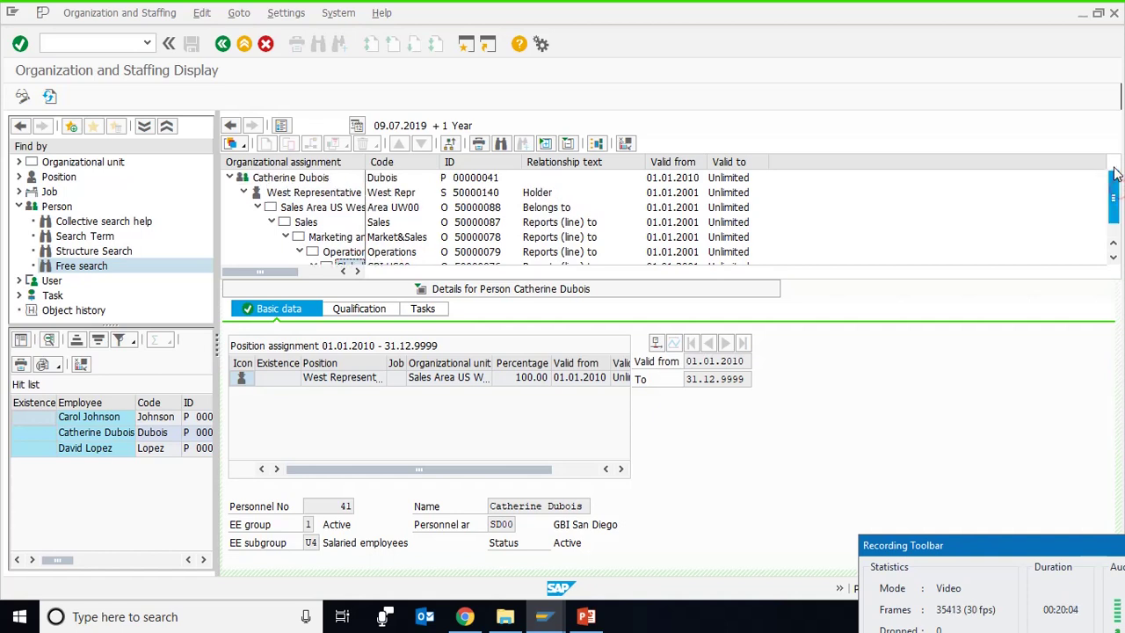
{"action": "left_click", "coordinate": [326, 179]}
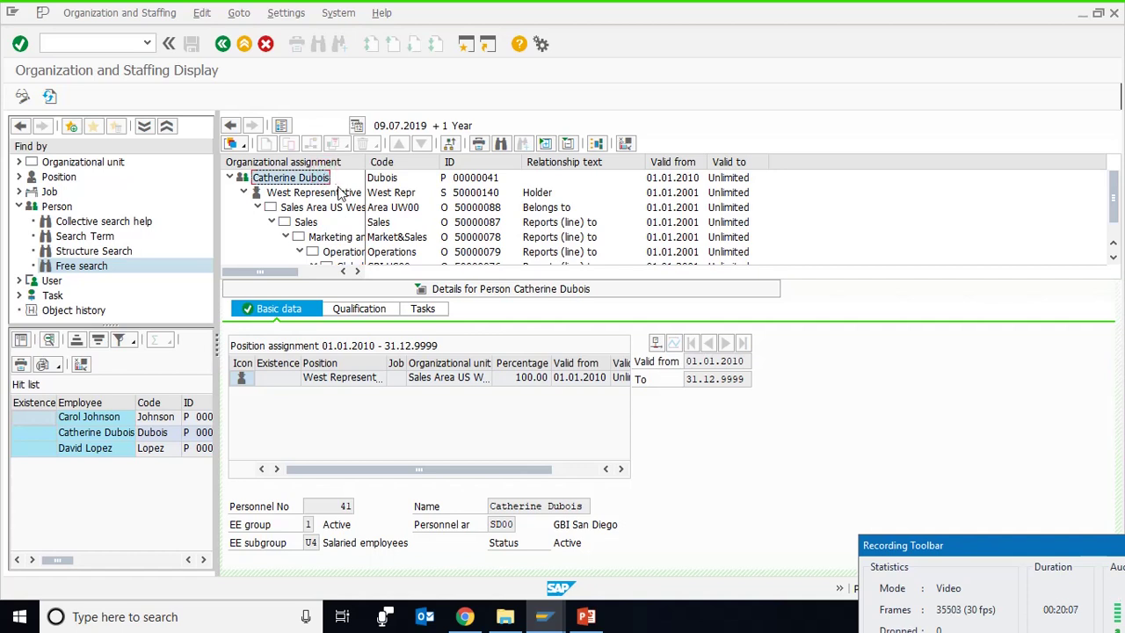
{"action": "left_click", "coordinate": [348, 194]}
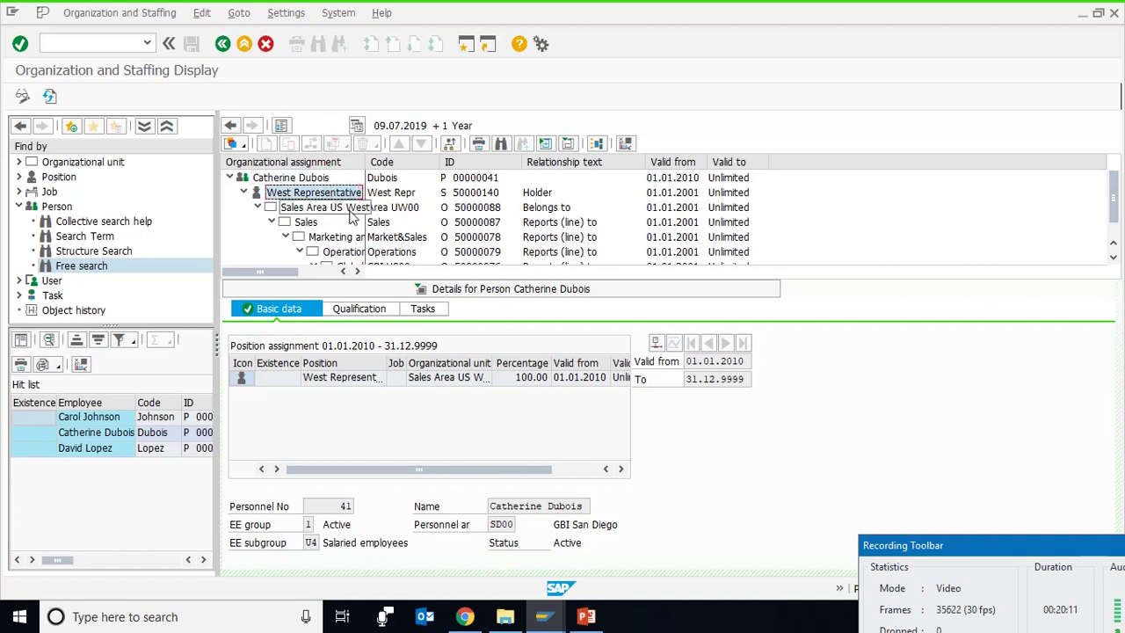
{"action": "left_click", "coordinate": [349, 209]}
{"action": "left_click", "coordinate": [315, 223]}
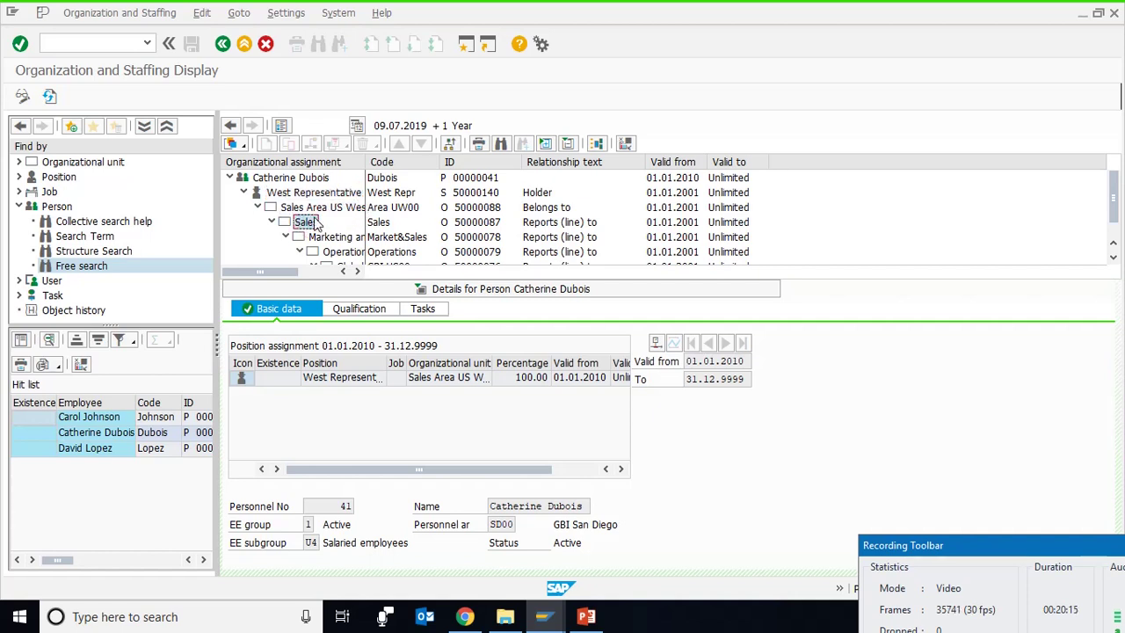
{"action": "left_click", "coordinate": [312, 236]}
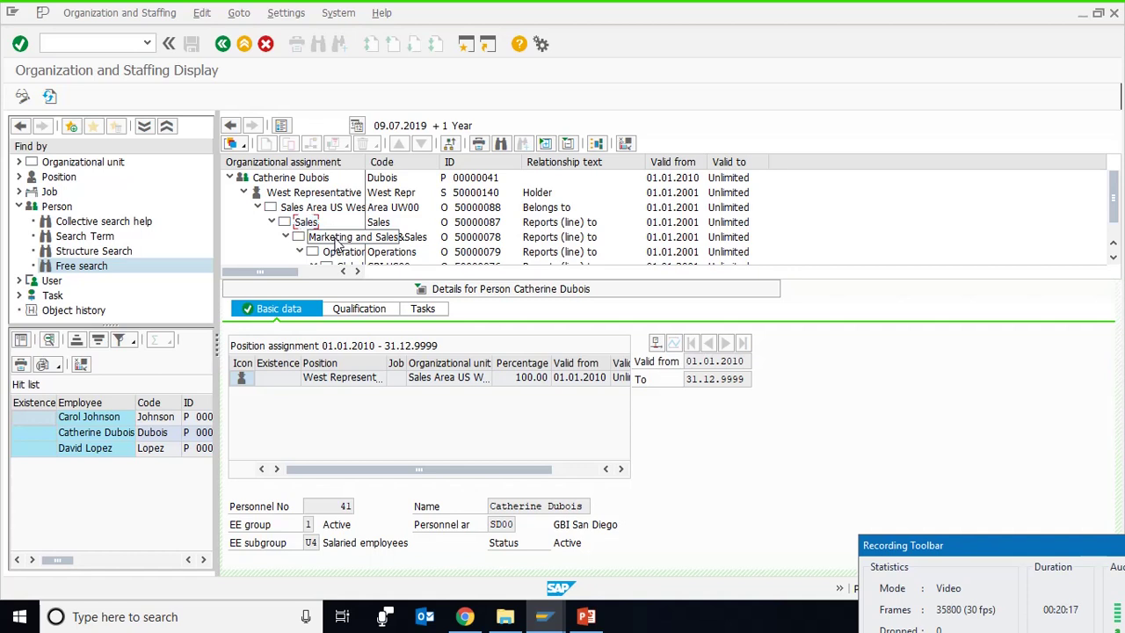
{"action": "left_click", "coordinate": [305, 225]}
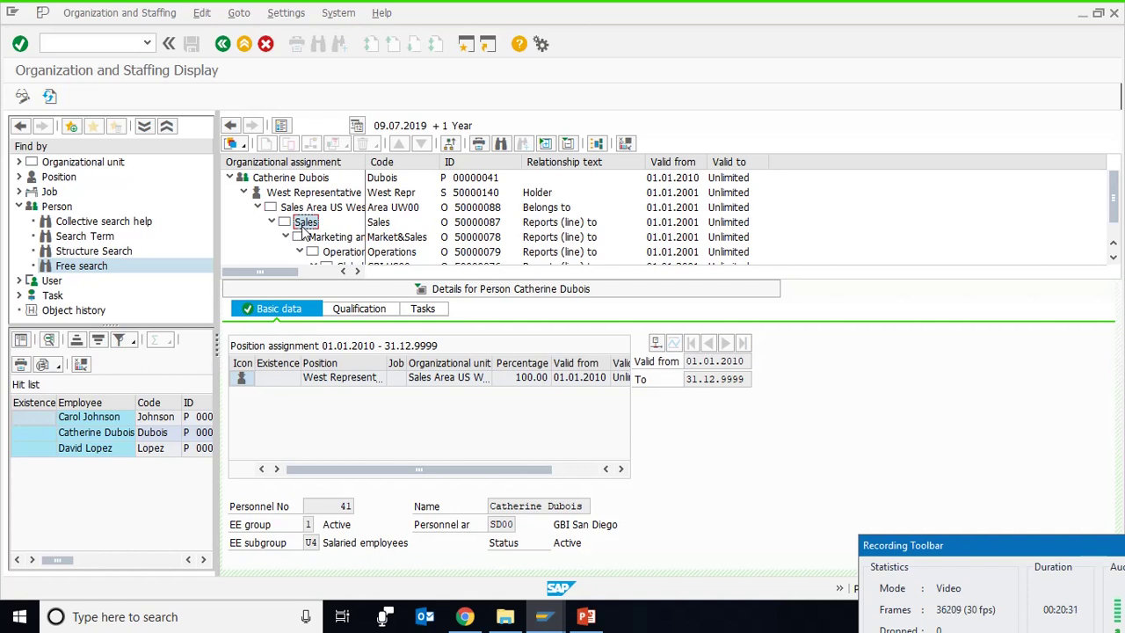
Step: Switch to PowerPoint and highlight the task about persons belonging to Administration or Operations in Company Code US00
{"action": "left_click", "coordinate": [586, 616]}
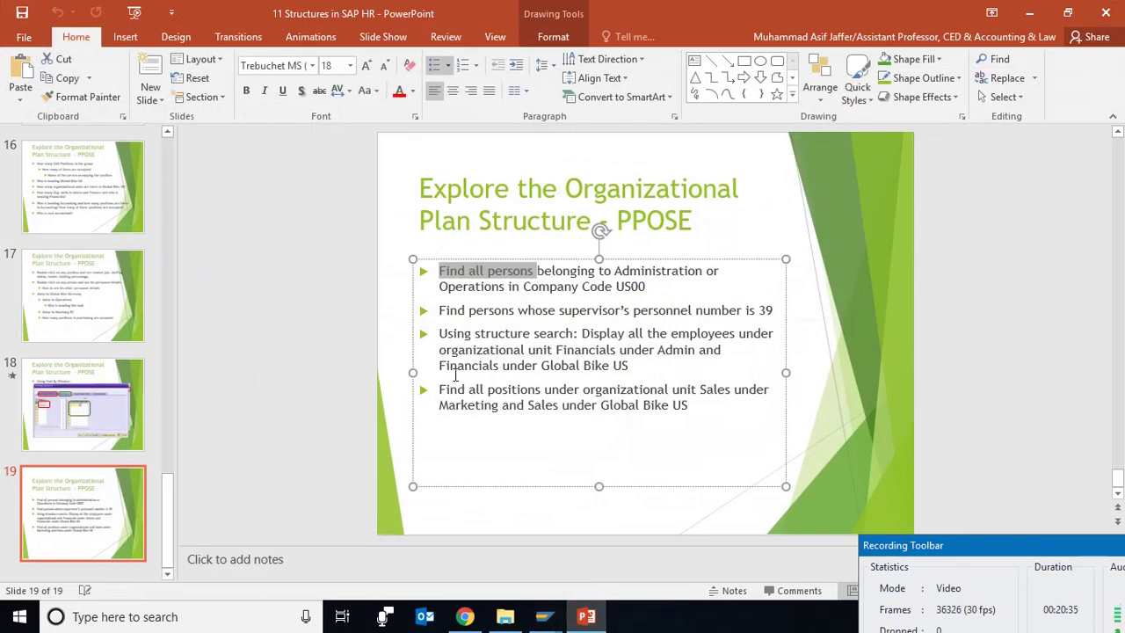
{"action": "left_click", "coordinate": [510, 279]}
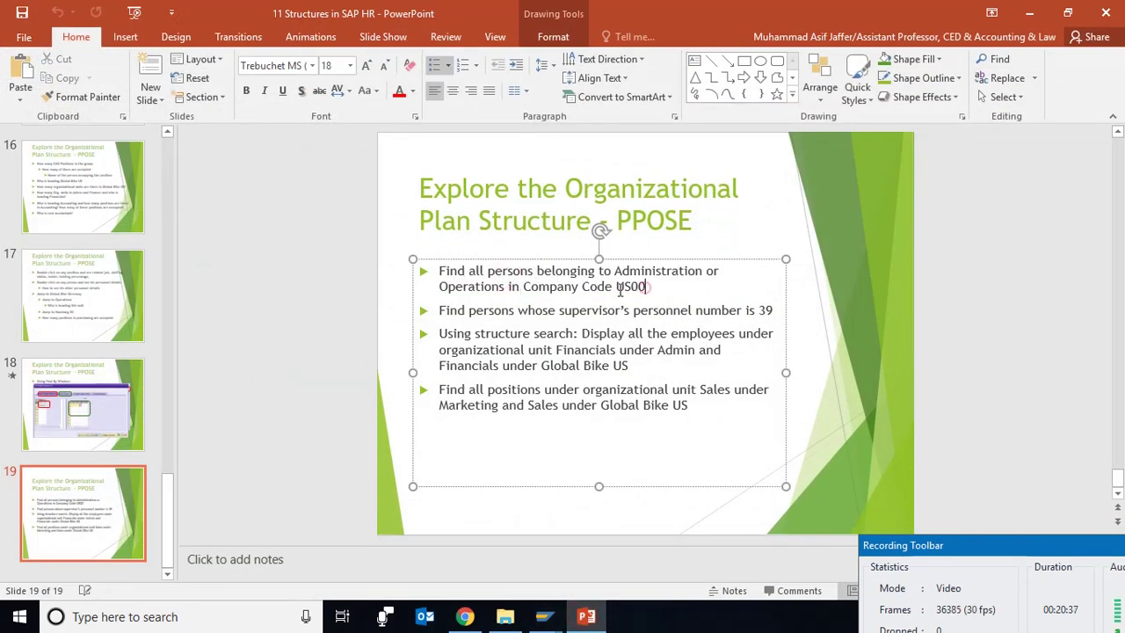
{"action": "left_click_drag", "start_coordinate": [649, 287], "coordinate": [438, 271]}
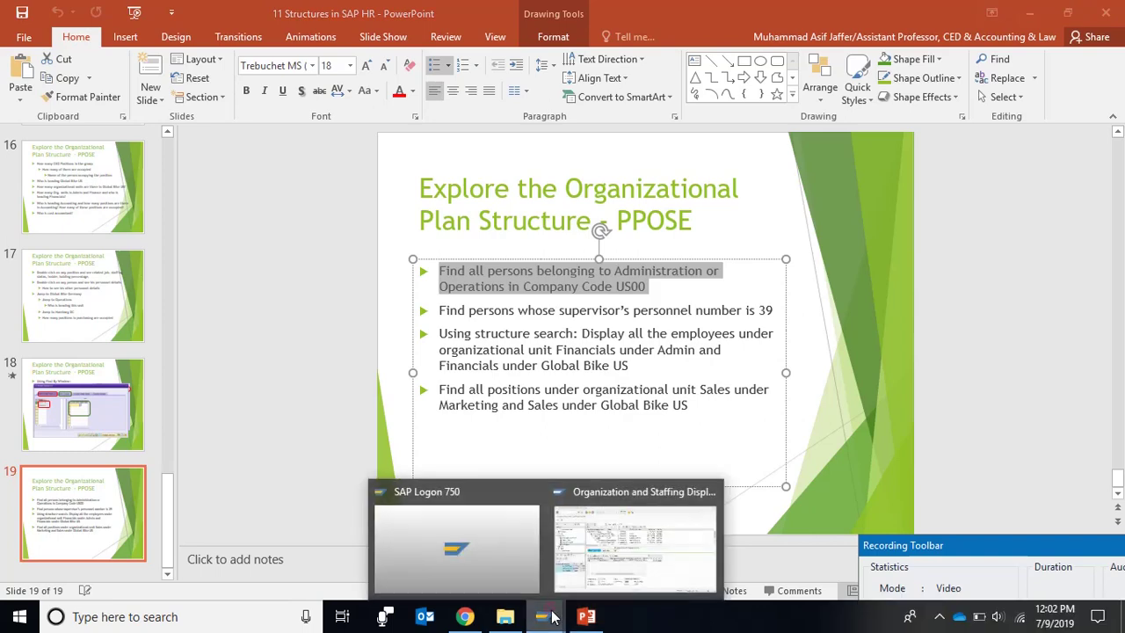
Step: Switch back to SAP, start a Structure Search for organizational units, and open Global Bike Group from its results
{"action": "left_click", "coordinate": [633, 539]}
{"action": "left_click", "coordinate": [19, 207]}
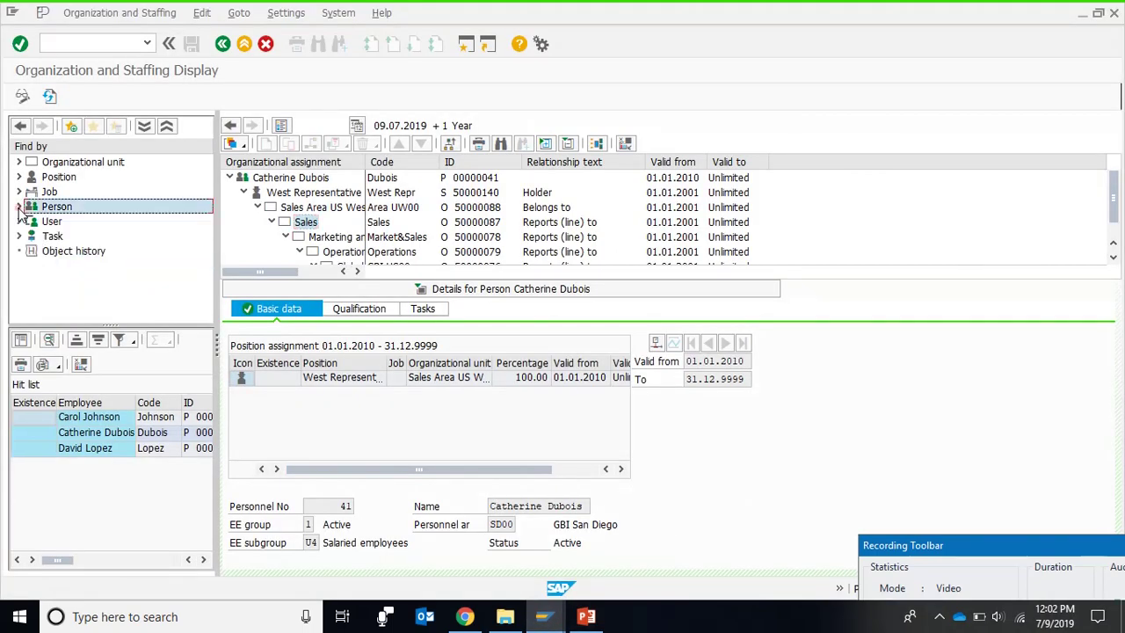
{"action": "left_click", "coordinate": [19, 161]}
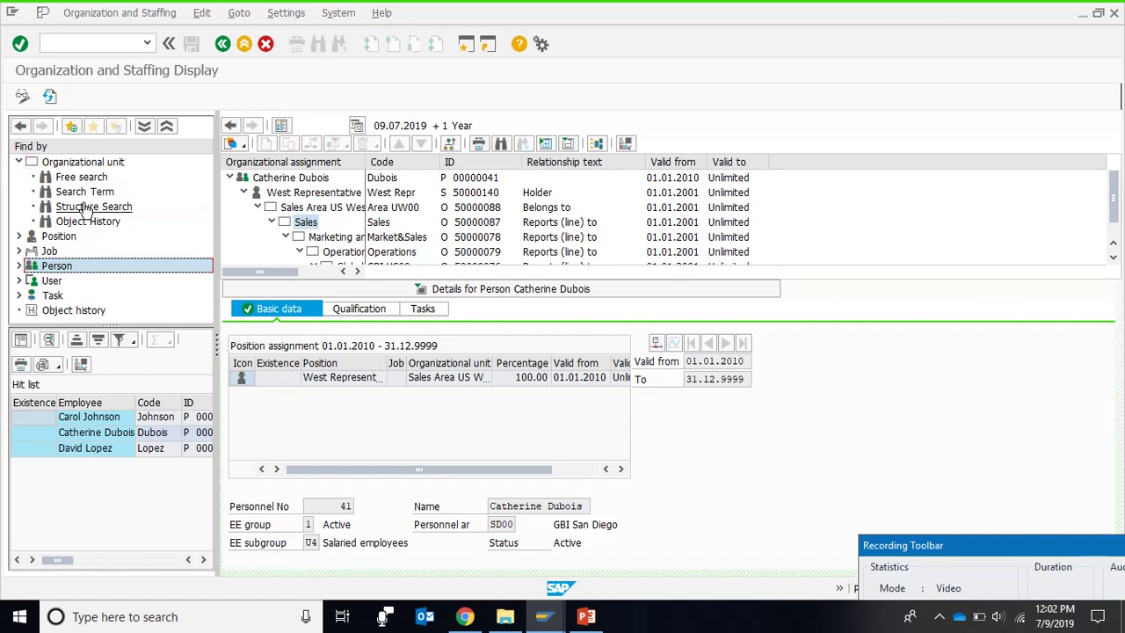
{"action": "left_click", "coordinate": [87, 207]}
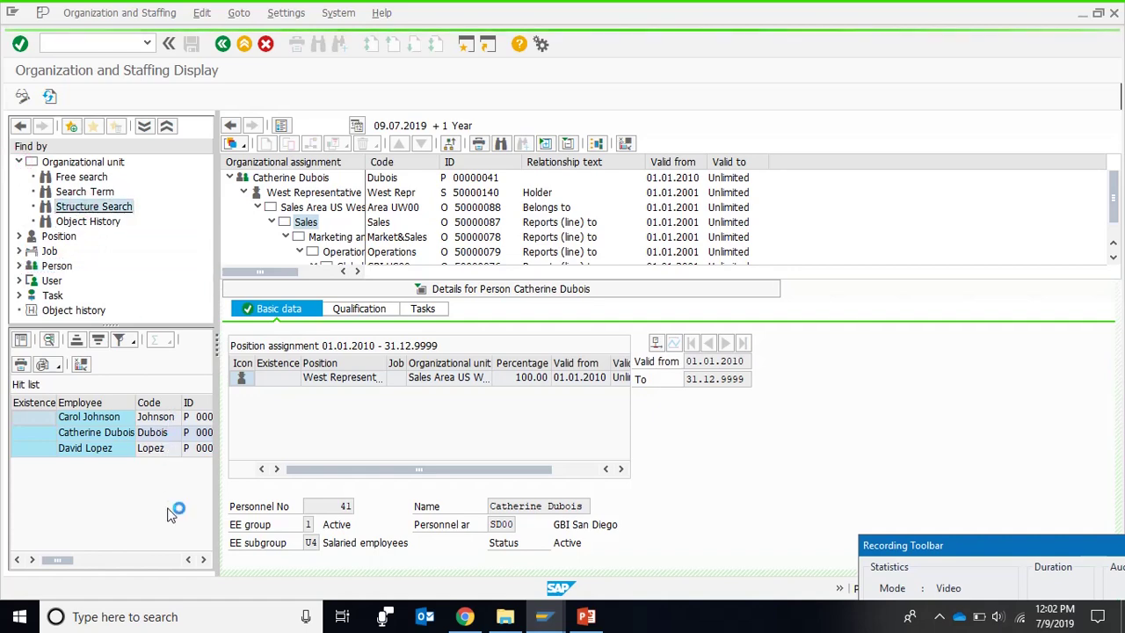
{"action": "left_click", "coordinate": [586, 618]}
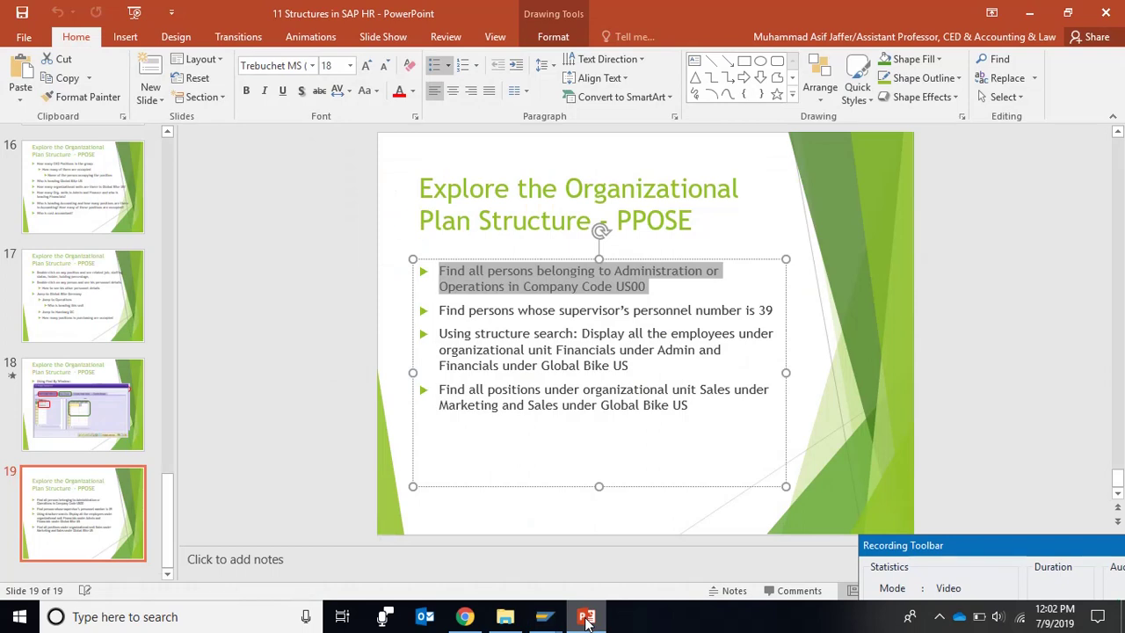
{"action": "left_click", "coordinate": [586, 617]}
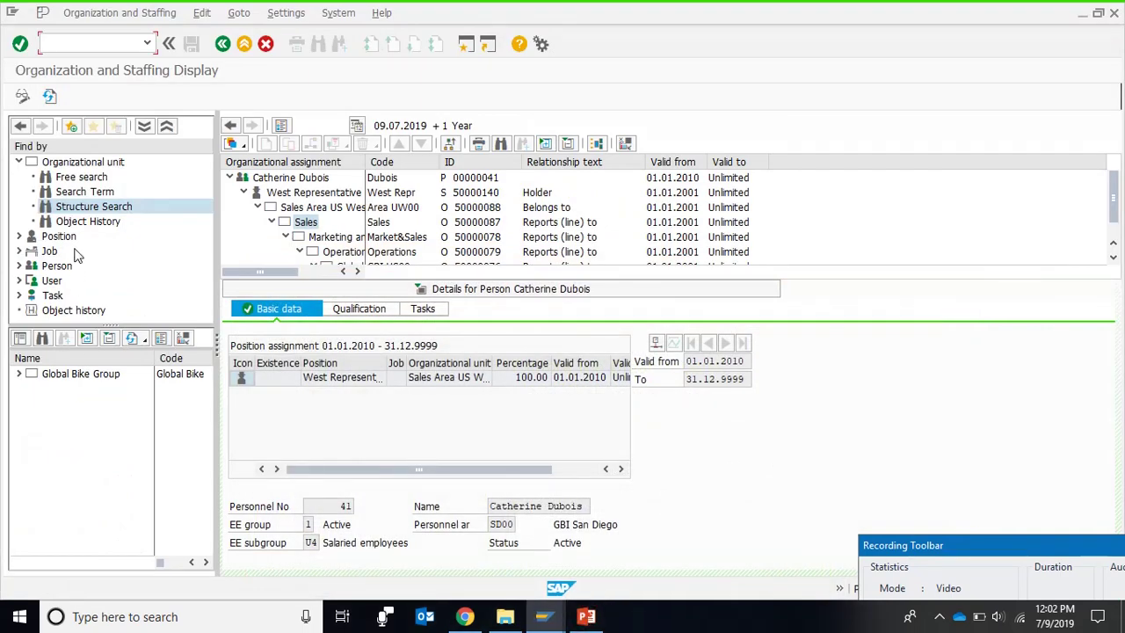
{"action": "double_click", "coordinate": [97, 378]}
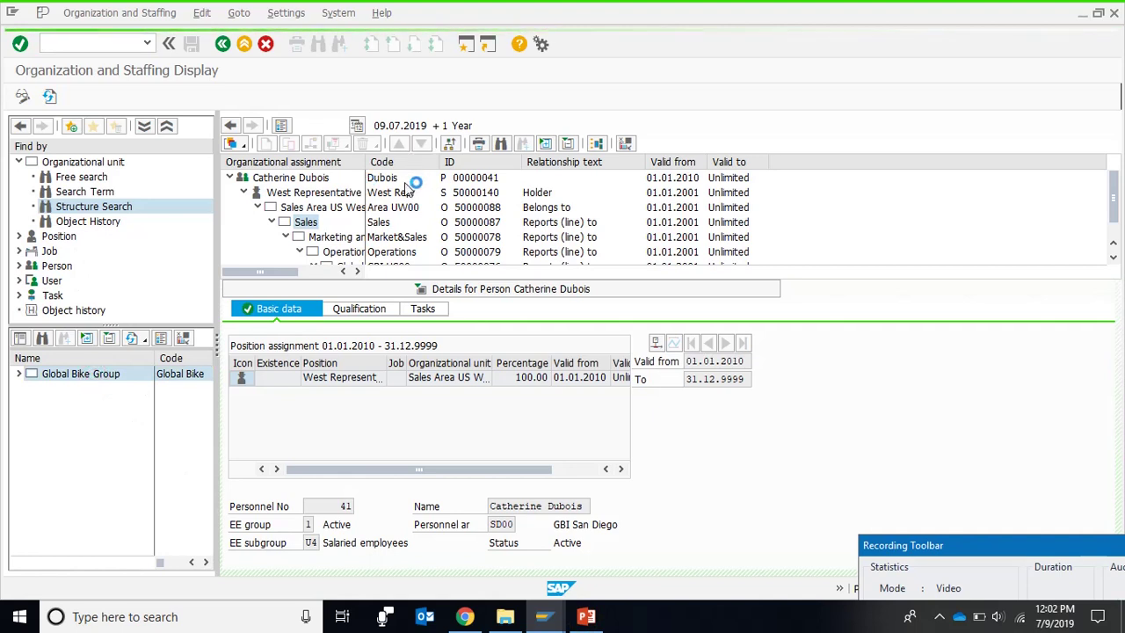
{"action": "mouse_move", "coordinate": [888, 493]}
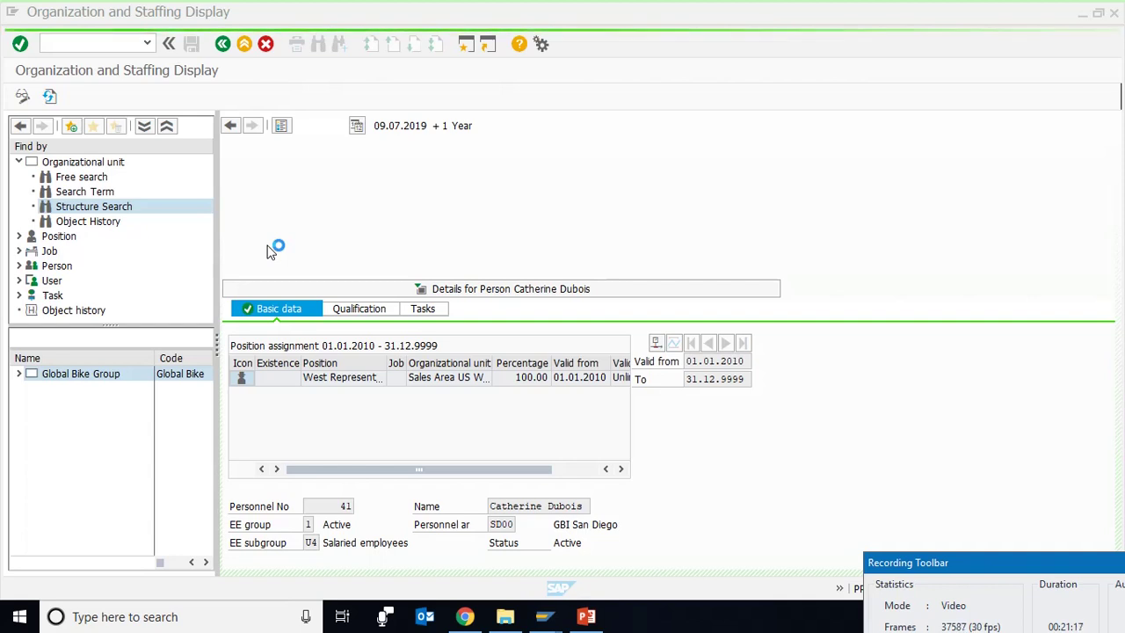
{"action": "left_click_drag", "start_coordinate": [1019, 567], "coordinate": [812, 428]}
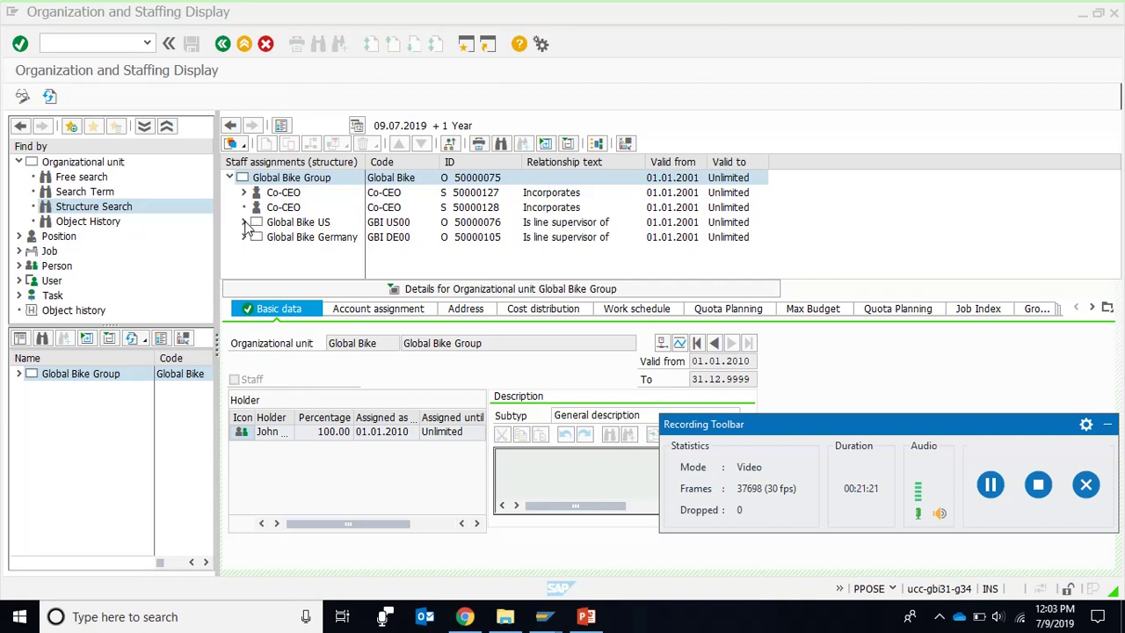
Step: Expand Global Bike US, Administration and Financials, and Financials in the staff assignments, widening the structure column
{"action": "left_click", "coordinate": [245, 224]}
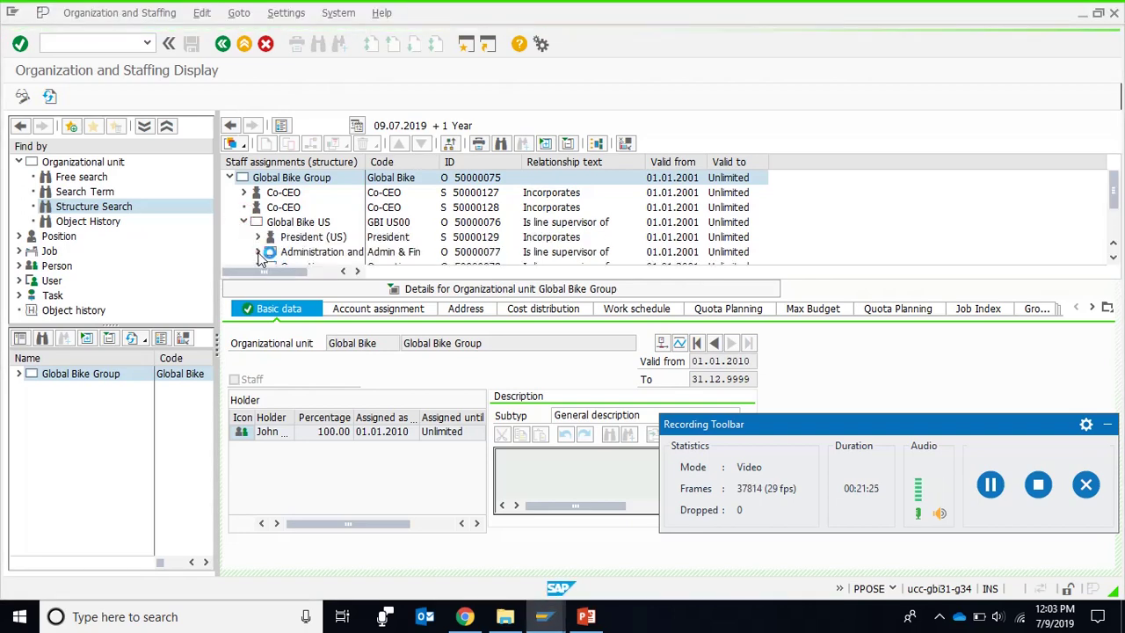
{"action": "left_click", "coordinate": [258, 253]}
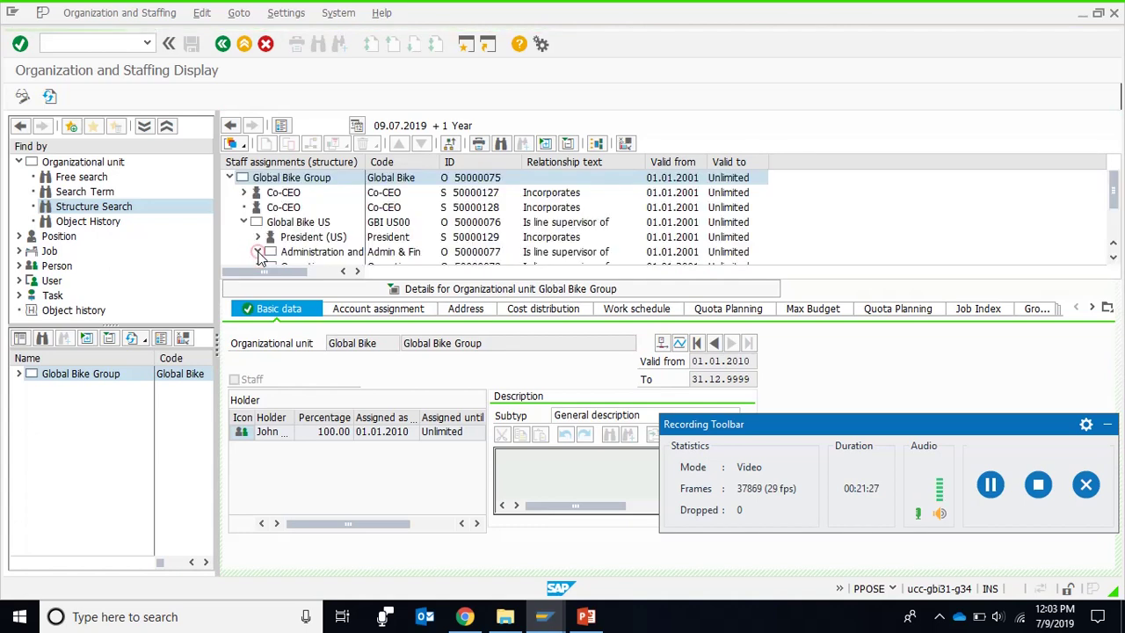
{"action": "left_click_drag", "start_coordinate": [362, 162], "coordinate": [461, 161]}
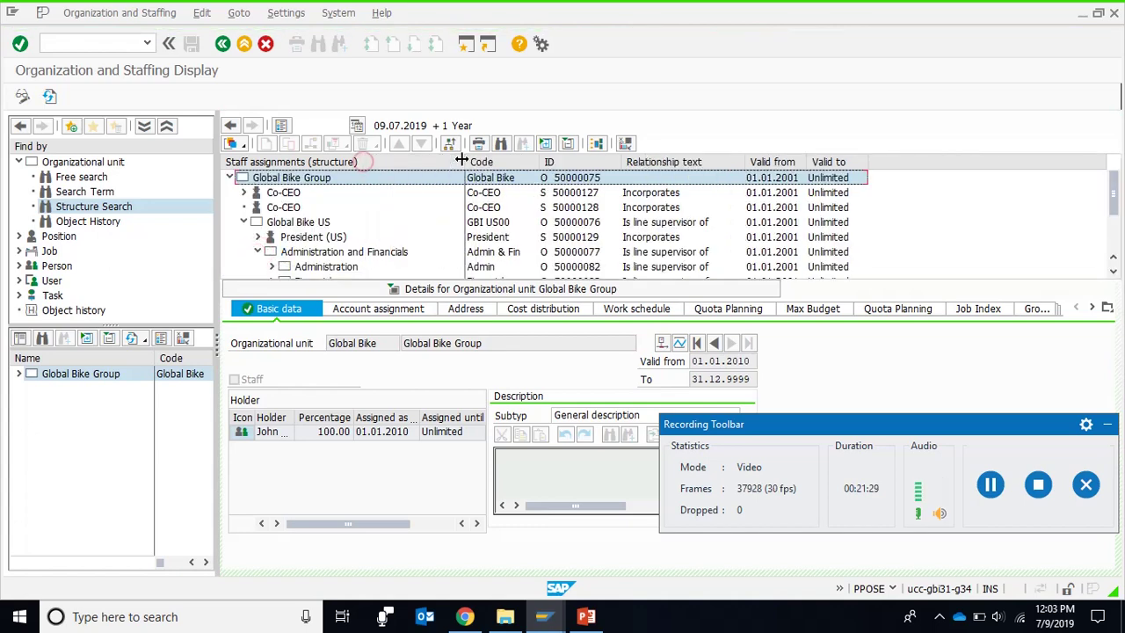
{"action": "left_click", "coordinate": [1113, 270]}
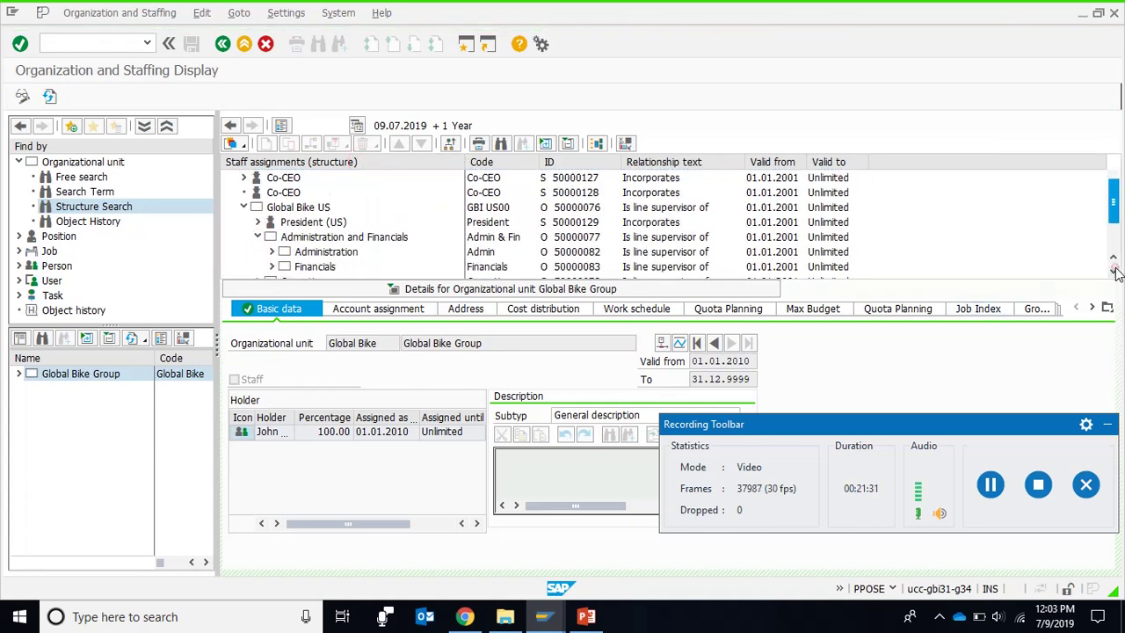
{"action": "left_click", "coordinate": [1113, 270]}
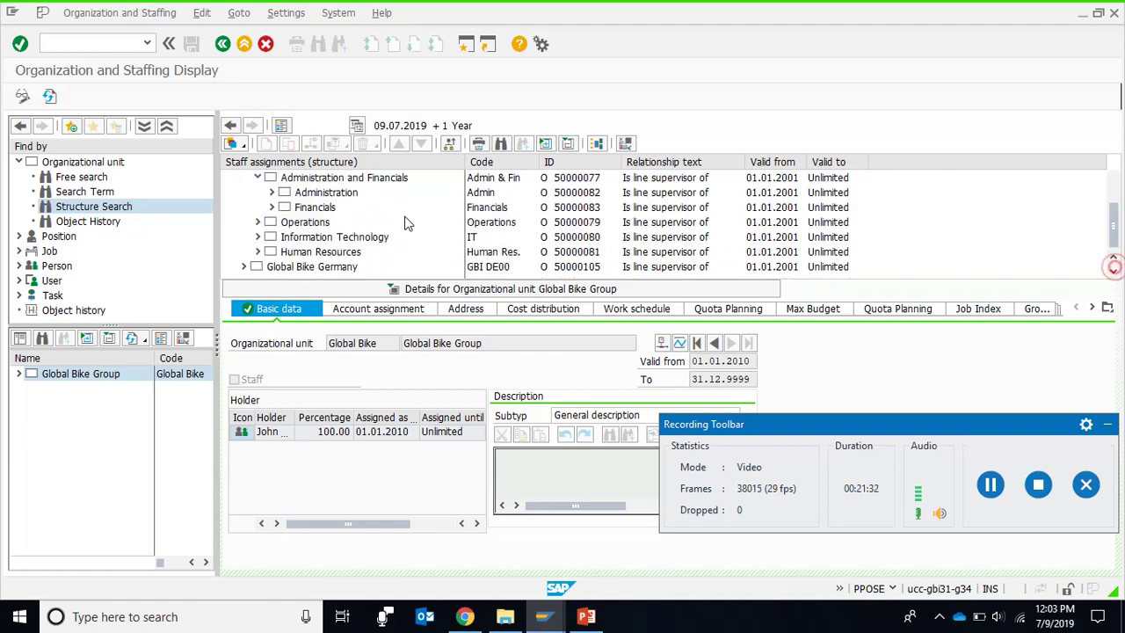
{"action": "left_click", "coordinate": [271, 208]}
Step: Check the structure search task on the PowerPoint slide, then select the Financials organizational unit back in SAP
{"action": "left_click", "coordinate": [584, 618]}
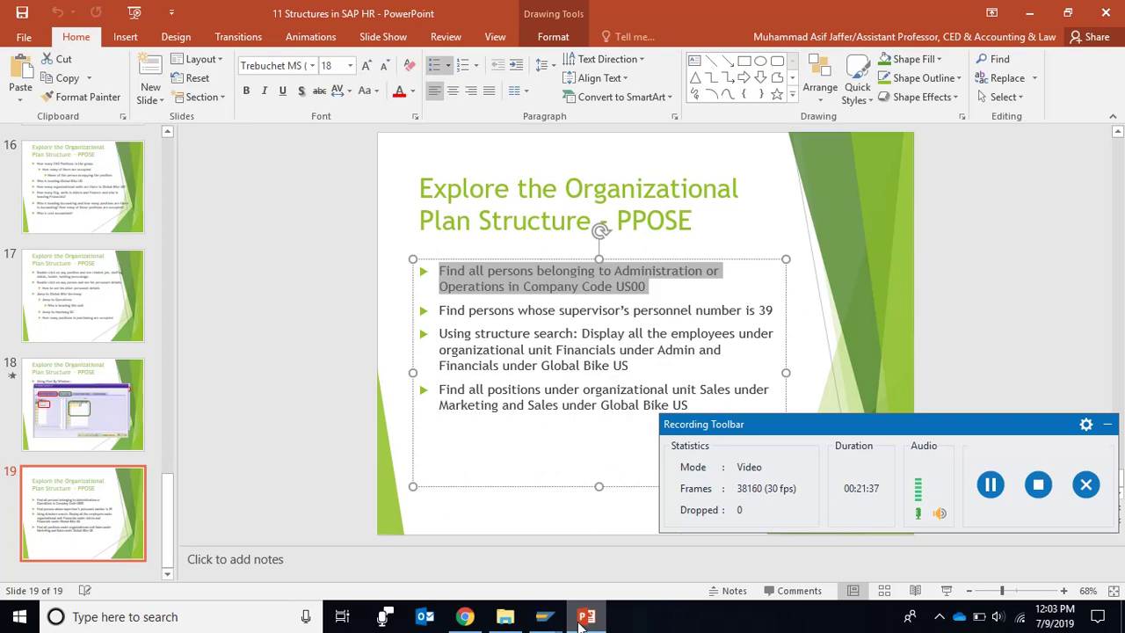
{"action": "left_click", "coordinate": [583, 618]}
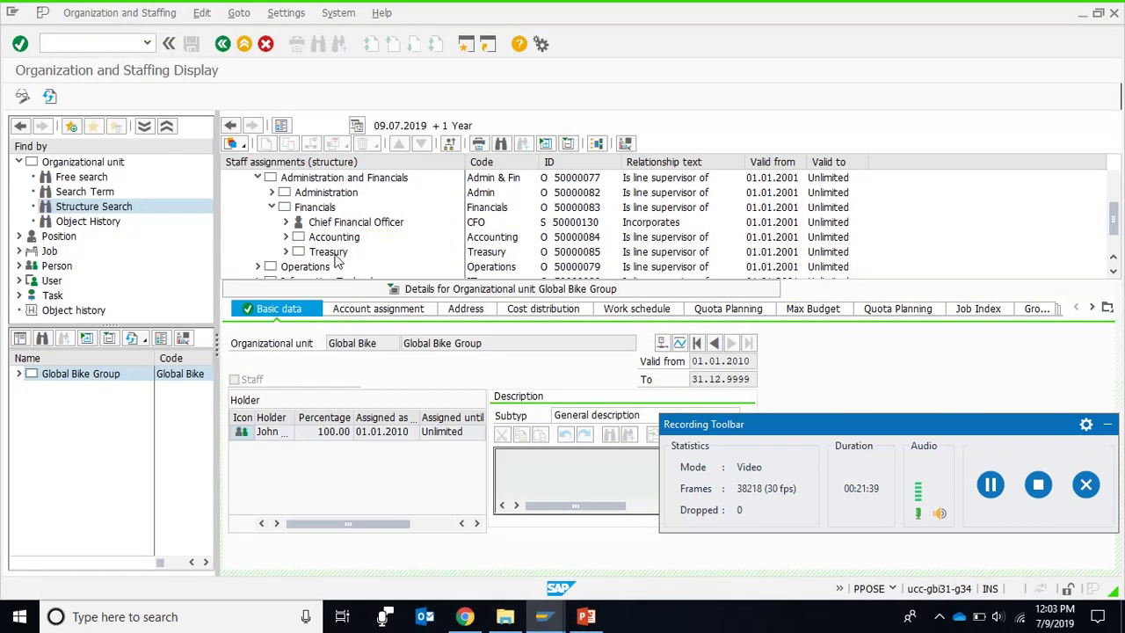
{"action": "left_click", "coordinate": [313, 208]}
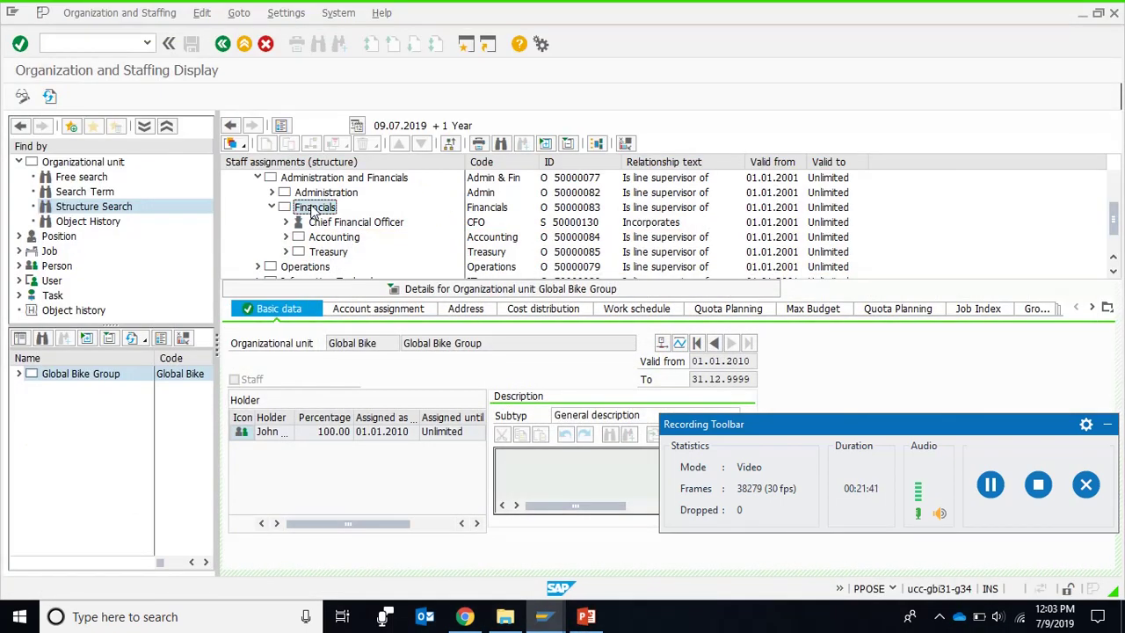
Step: Expand all levels under the Financials unit, then switch to PowerPoint to review the structure search task about its employees
{"action": "left_click", "coordinate": [545, 145]}
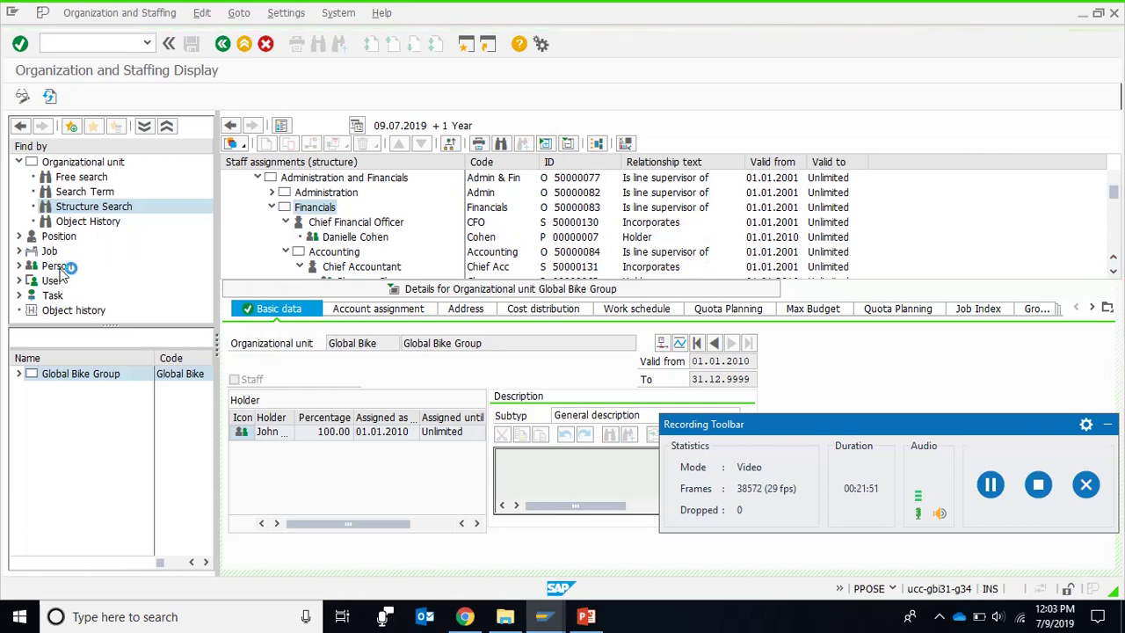
{"action": "left_click", "coordinate": [584, 618]}
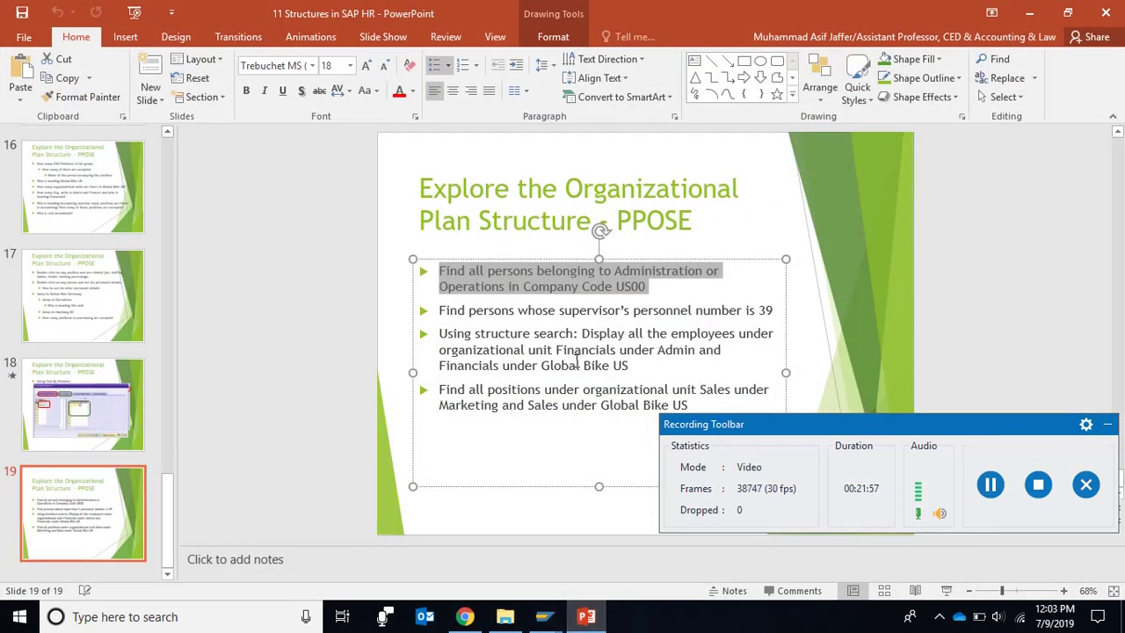
{"action": "left_click", "coordinate": [630, 366]}
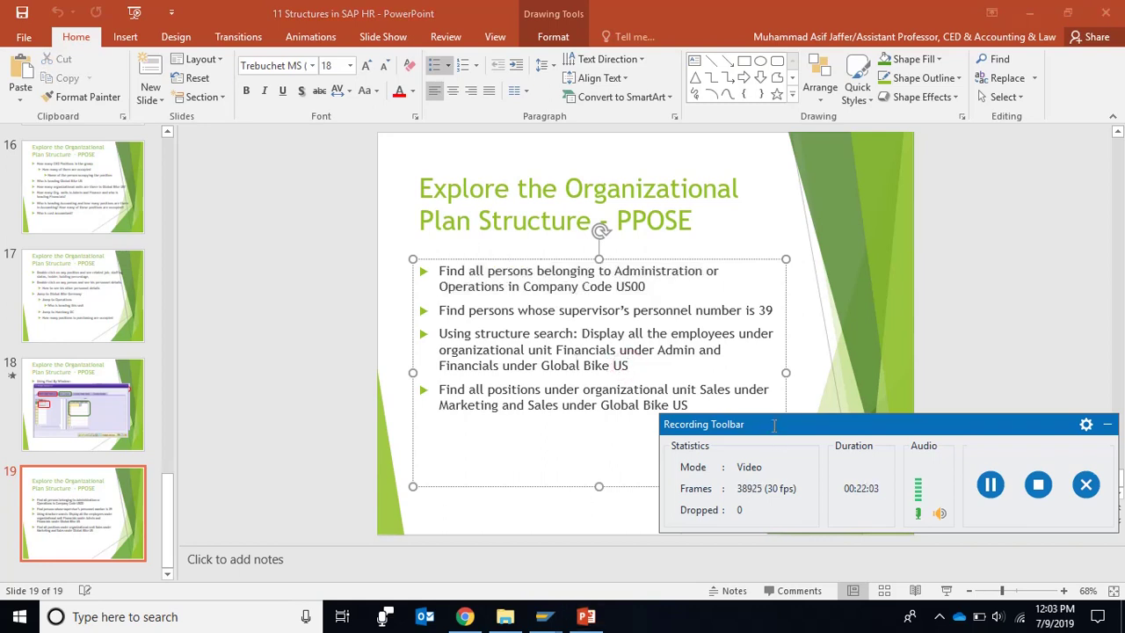
{"action": "left_click_drag", "start_coordinate": [774, 424], "coordinate": [793, 493]}
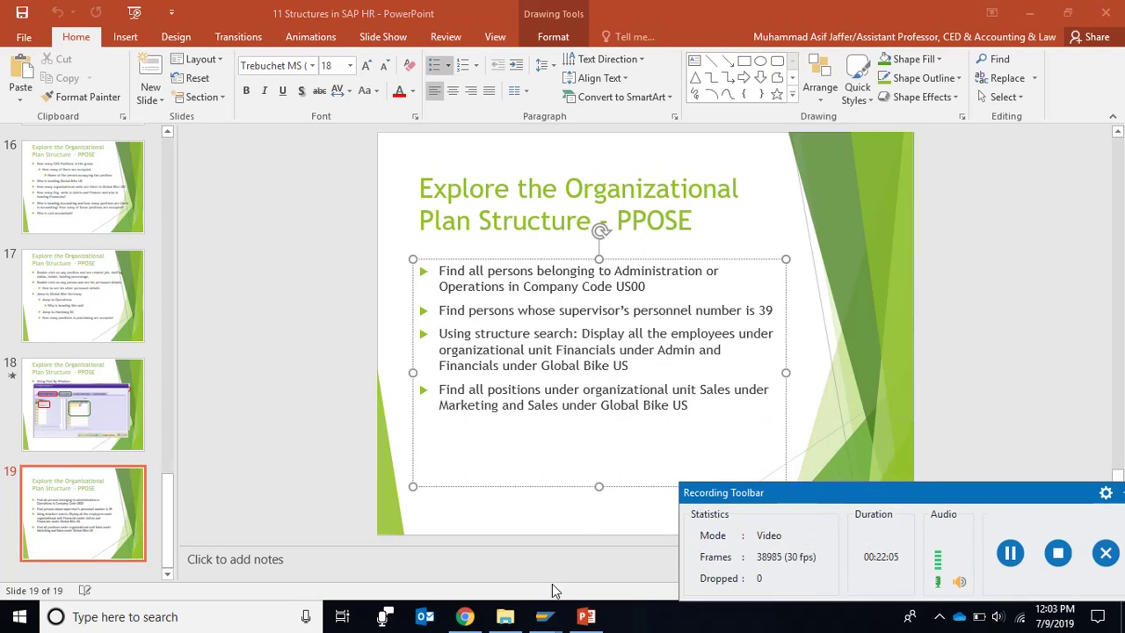
Step: Switch back to SAP and review the positions and holders listed under Financials, including Accounting and Treasury
{"action": "mouse_move", "coordinate": [544, 621]}
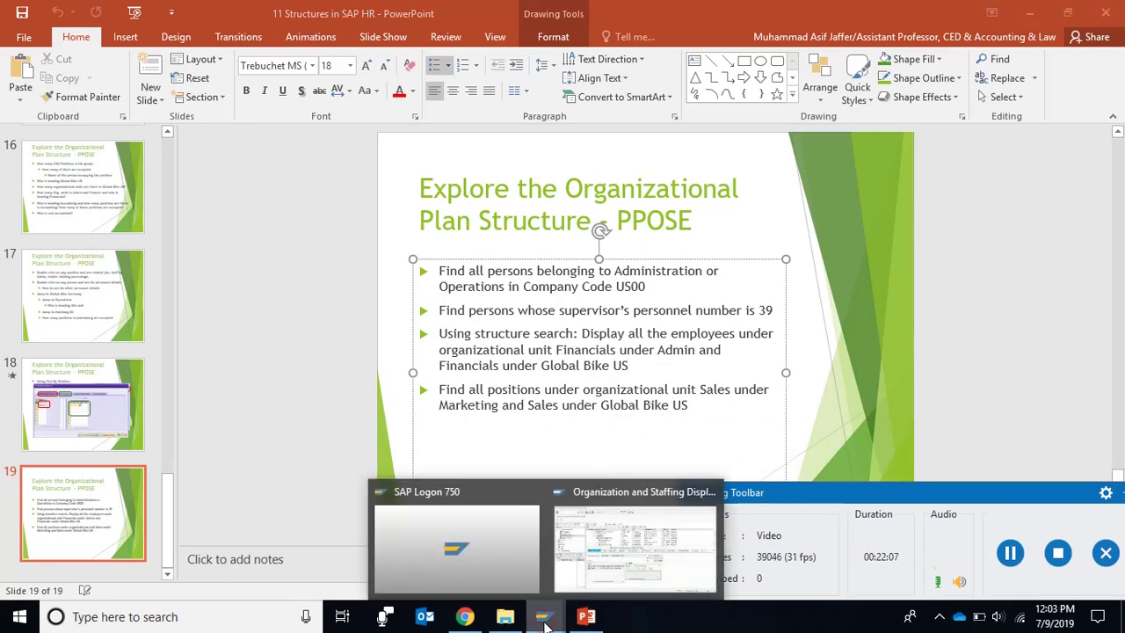
{"action": "left_click", "coordinate": [591, 556]}
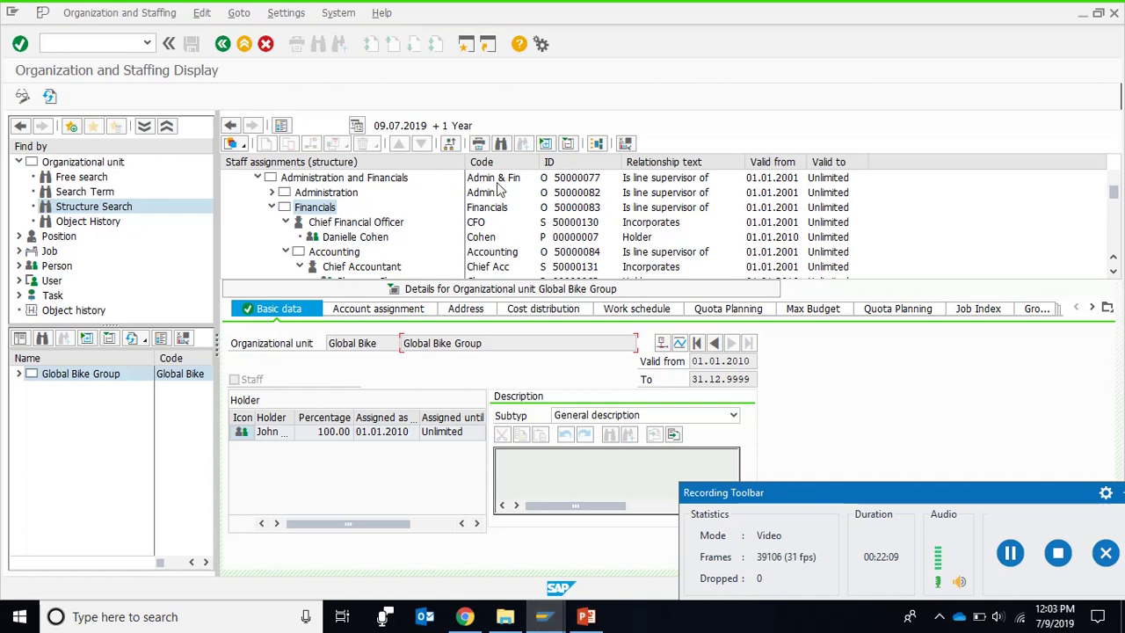
{"action": "left_click", "coordinate": [1113, 273]}
{"action": "left_click", "coordinate": [1113, 272]}
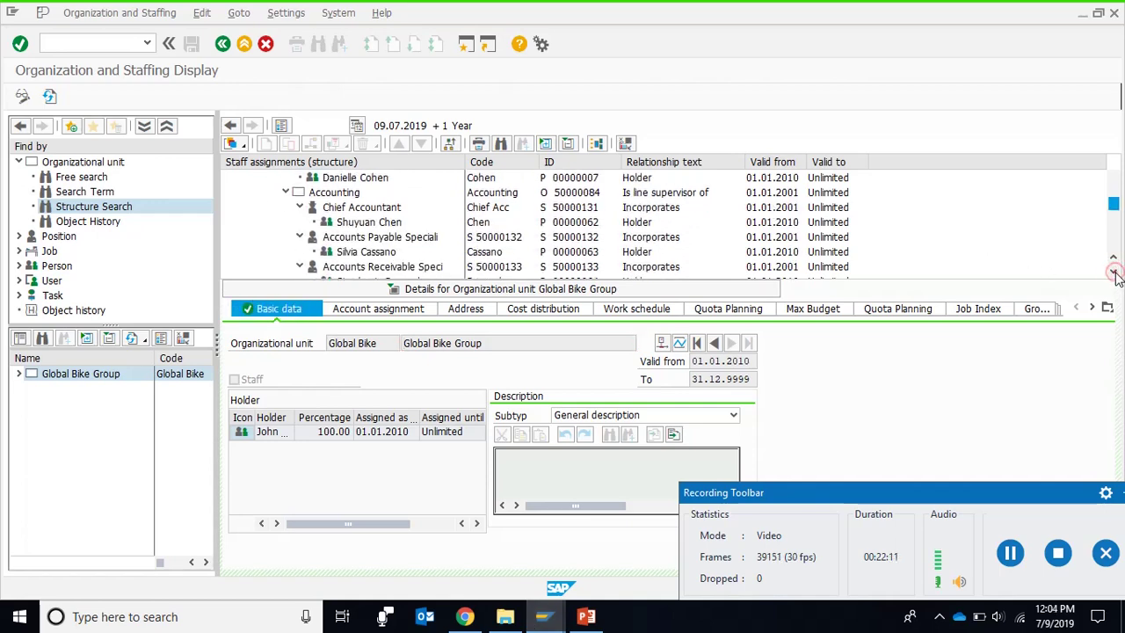
{"action": "left_click", "coordinate": [1113, 273]}
{"action": "left_click", "coordinate": [1113, 272]}
{"action": "left_click", "coordinate": [1113, 273]}
{"action": "left_click", "coordinate": [1114, 272]}
{"action": "left_click", "coordinate": [1114, 273]}
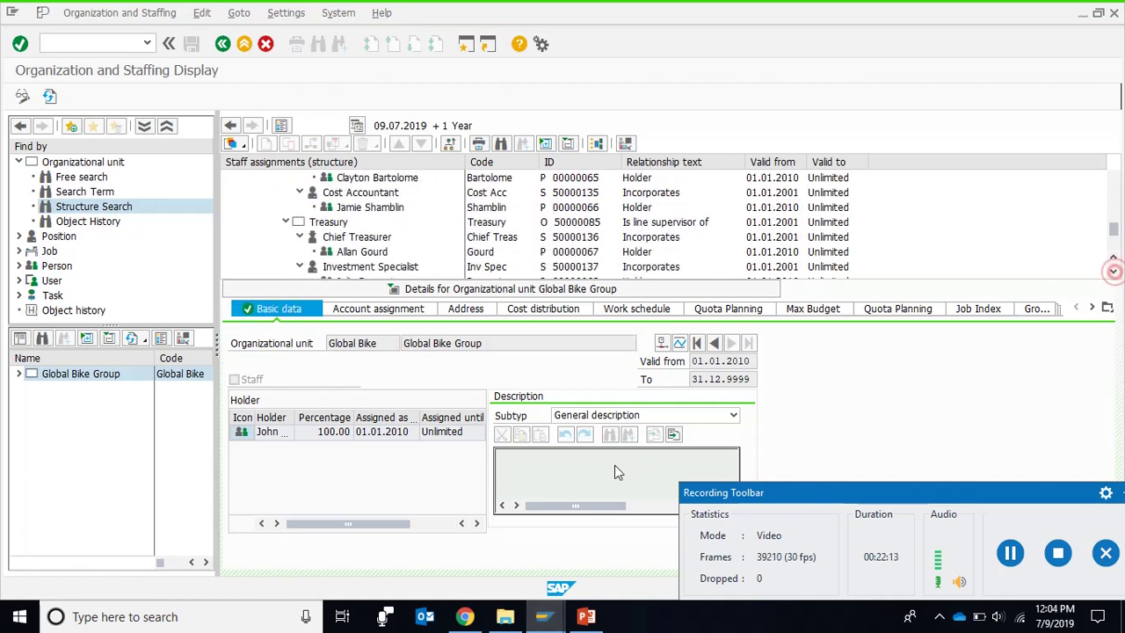
Step: Switch to PowerPoint and highlight the unit names in the task about positions under Sales in Marketing and Sales, Global Bike US
{"action": "left_click", "coordinate": [594, 624]}
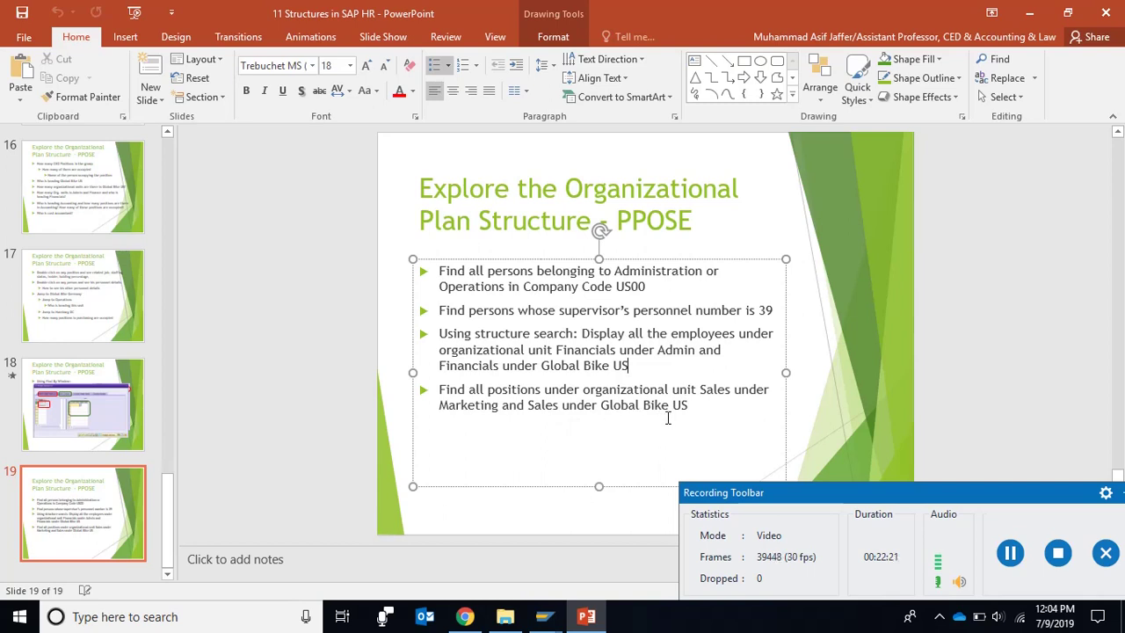
{"action": "left_click_drag", "start_coordinate": [818, 499], "coordinate": [605, 475]}
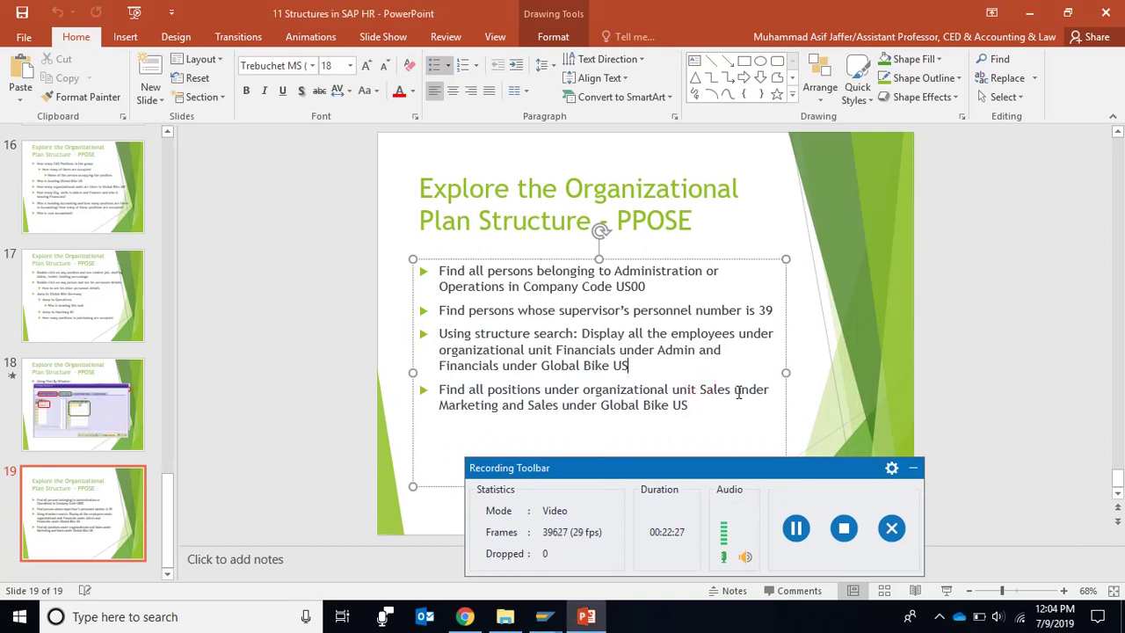
{"action": "left_click_drag", "start_coordinate": [732, 392], "coordinate": [699, 393]}
{"action": "left_click_drag", "start_coordinate": [439, 405], "coordinate": [688, 406]}
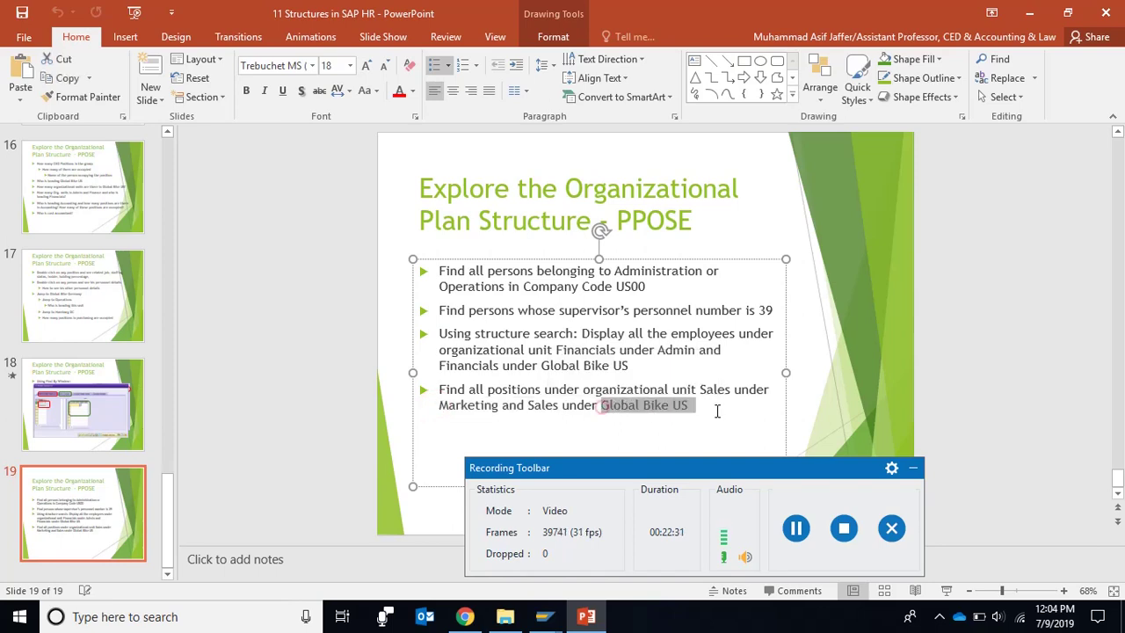
{"action": "left_click_drag", "start_coordinate": [699, 534], "coordinate": [645, 449]}
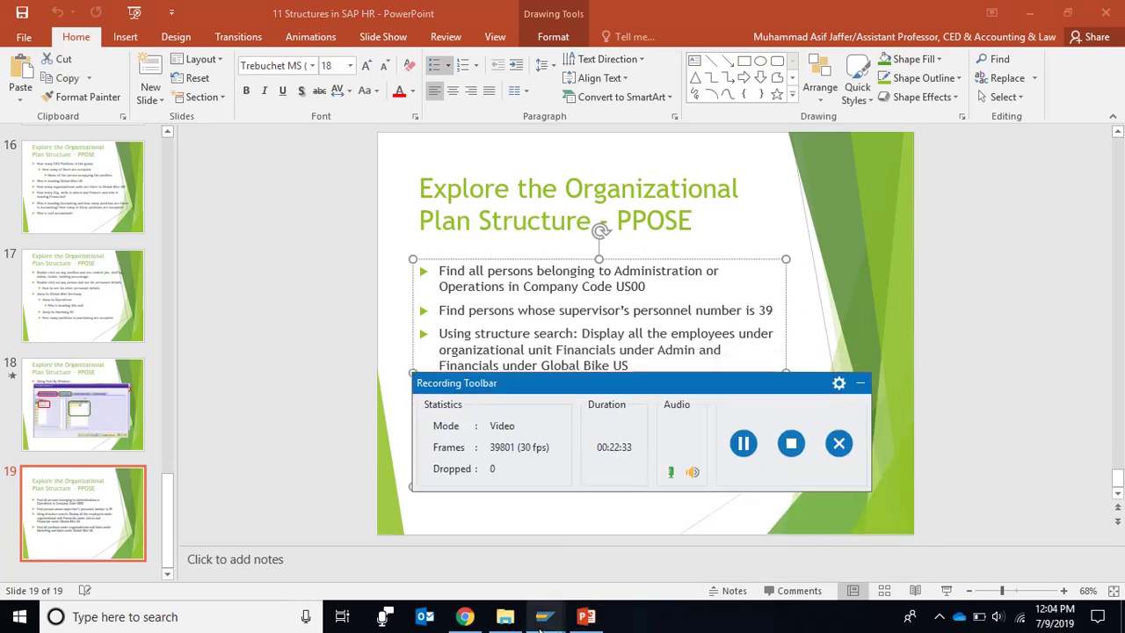
Step: Switch back to SAP and collapse Treasury, Financials, and Administration and Financials in the staff assignments structure
{"action": "mouse_move", "coordinate": [543, 616]}
{"action": "left_click", "coordinate": [612, 528]}
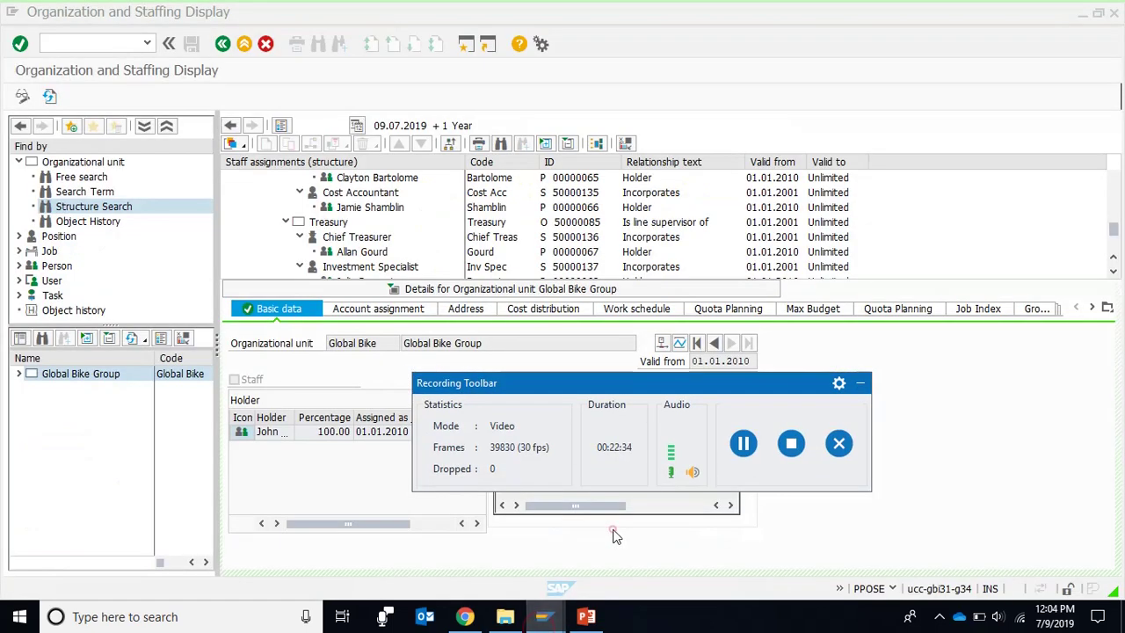
{"action": "left_click", "coordinate": [286, 222]}
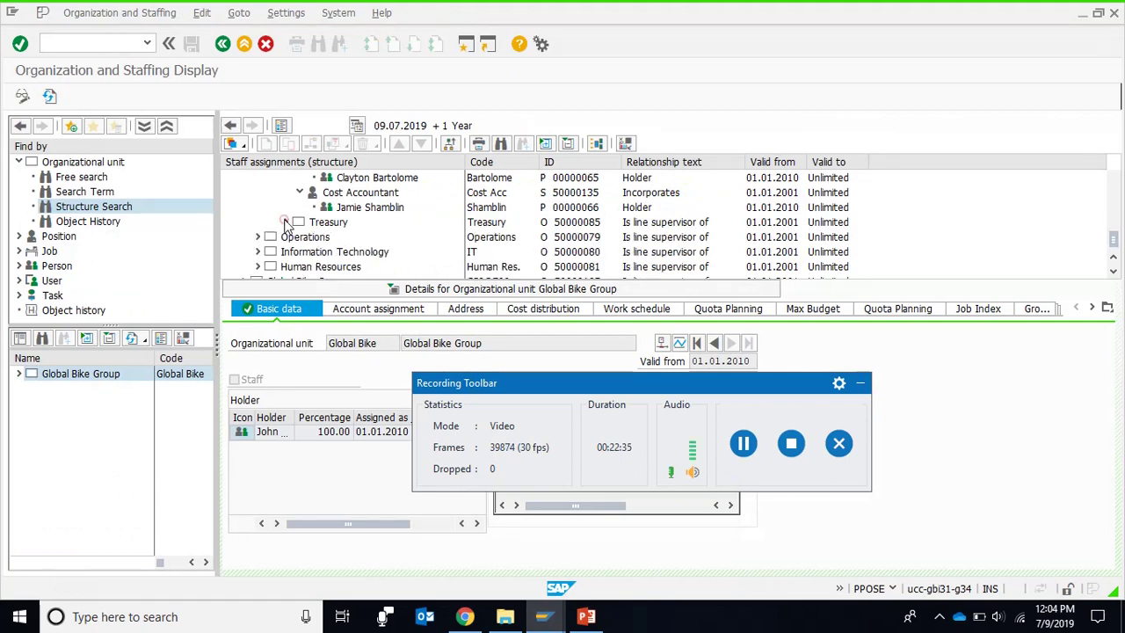
{"action": "left_click", "coordinate": [1114, 261]}
{"action": "left_click", "coordinate": [1113, 261]}
{"action": "left_click", "coordinate": [1114, 260]}
{"action": "left_click", "coordinate": [1113, 261]}
{"action": "left_click", "coordinate": [1113, 261]}
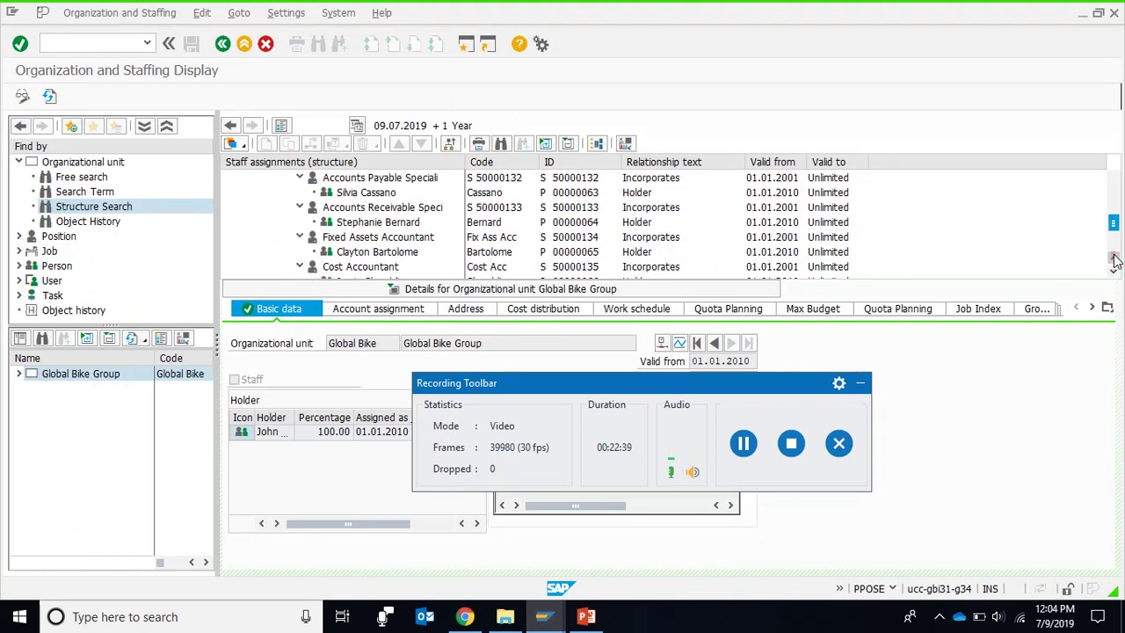
{"action": "left_click", "coordinate": [1113, 260]}
{"action": "left_click", "coordinate": [1114, 261]}
{"action": "left_click", "coordinate": [1114, 261]}
{"action": "left_click", "coordinate": [1113, 261]}
{"action": "left_click", "coordinate": [1114, 261]}
{"action": "left_click", "coordinate": [1114, 261]}
{"action": "left_click", "coordinate": [1114, 261]}
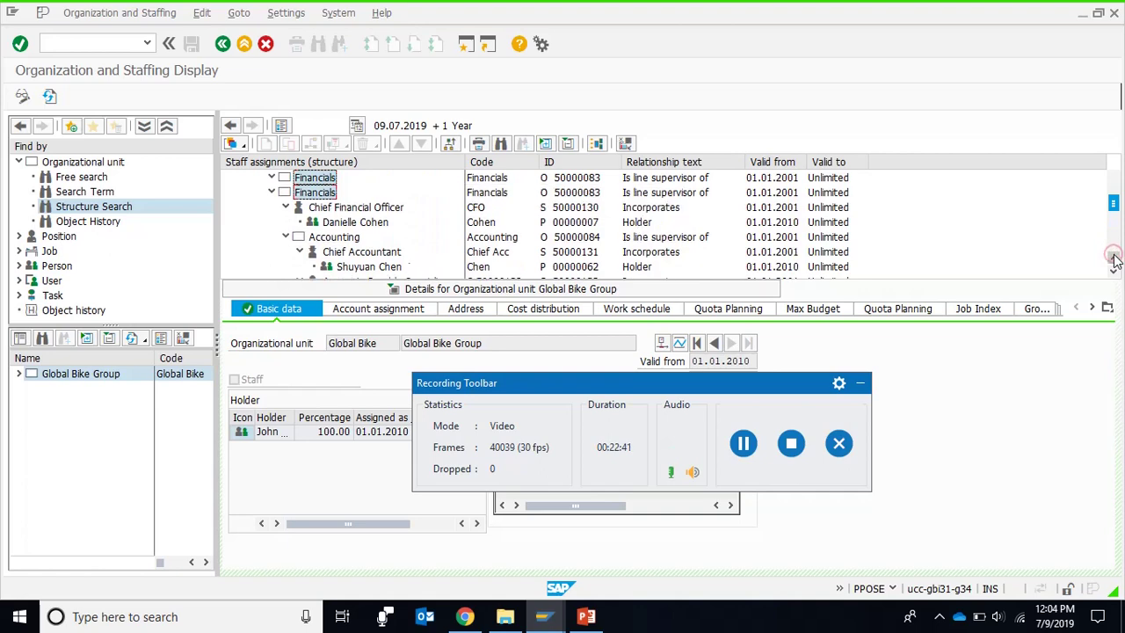
{"action": "left_click", "coordinate": [1113, 261]}
{"action": "left_click", "coordinate": [1113, 261]}
{"action": "left_click", "coordinate": [272, 221]}
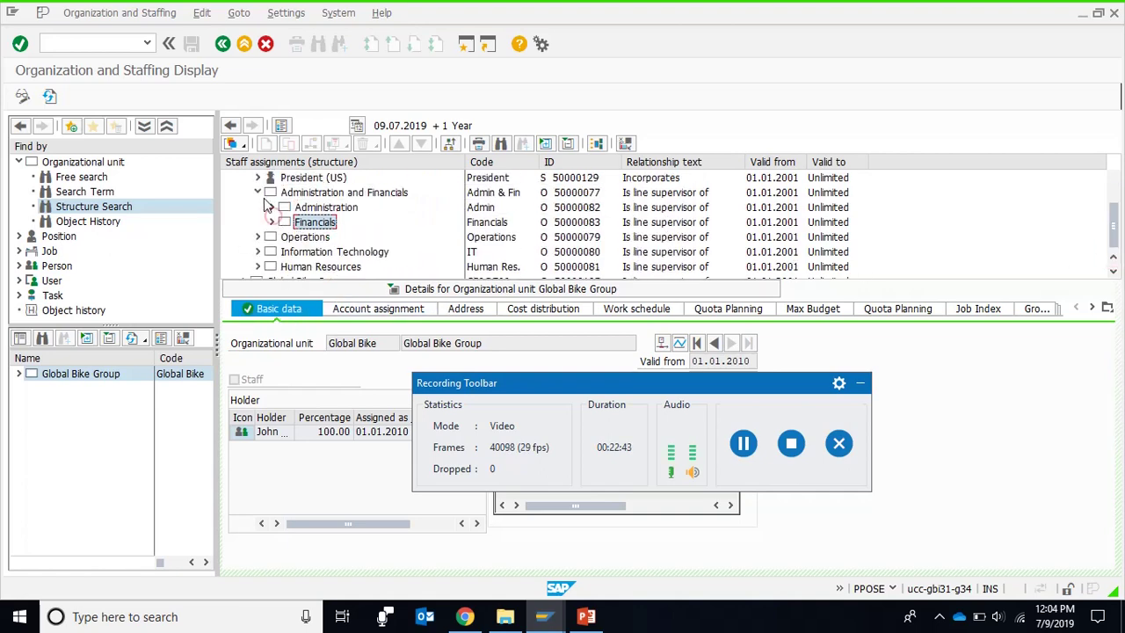
{"action": "left_click", "coordinate": [258, 192]}
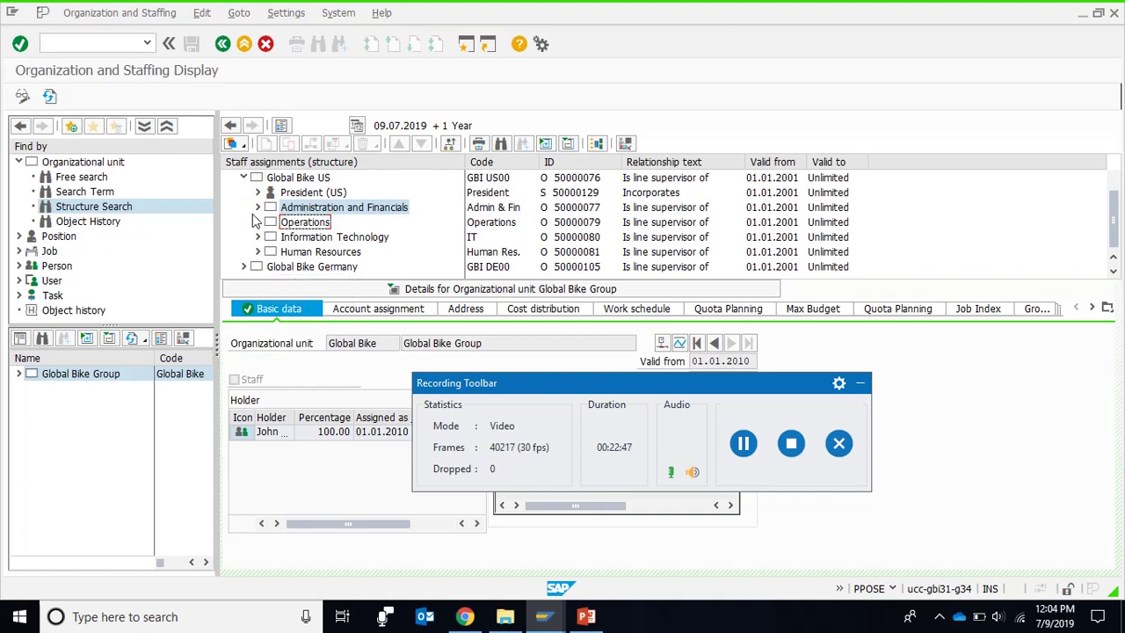
Step: Expand Operations under Global Bike US, along with its Marketing and Sales unit and the Sales unit below it
{"action": "left_click", "coordinate": [258, 222]}
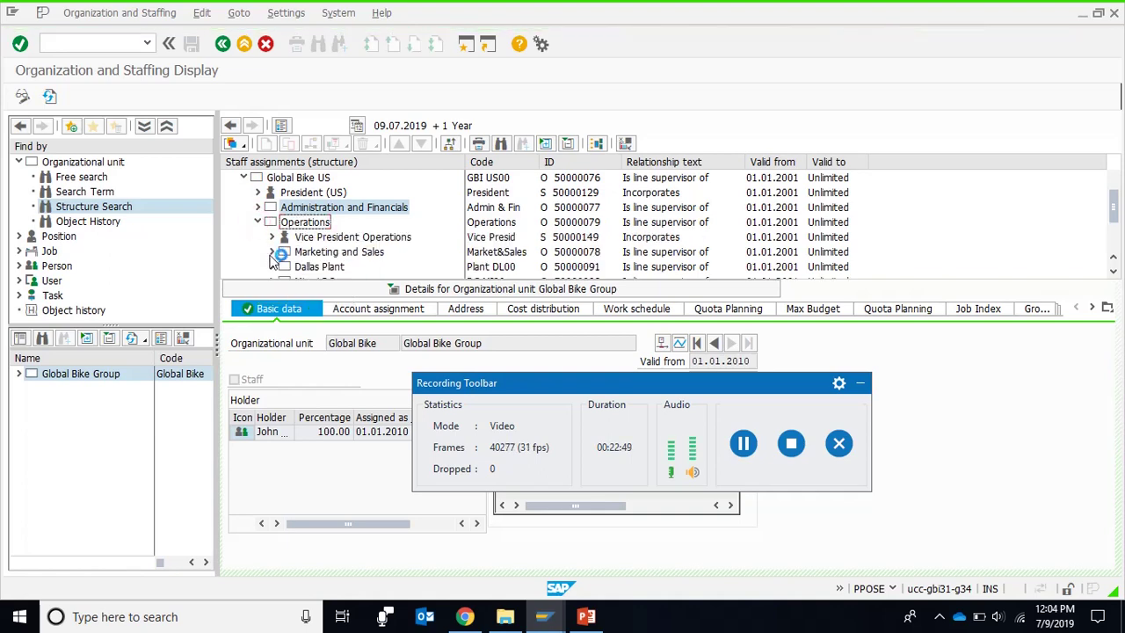
{"action": "left_click", "coordinate": [271, 253]}
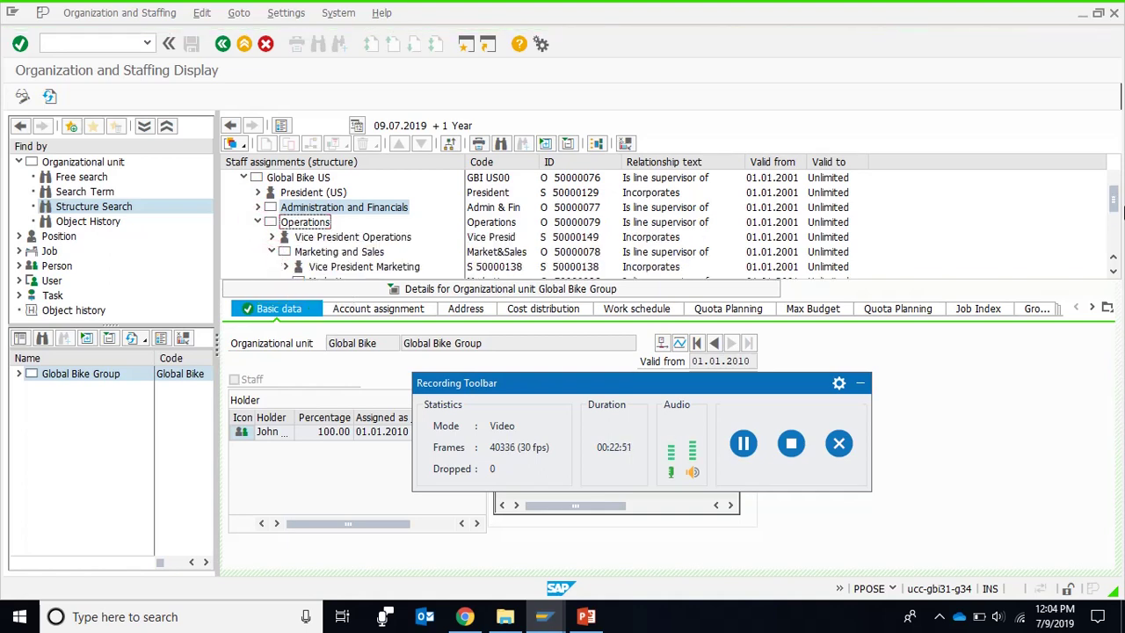
{"action": "left_click", "coordinate": [1114, 271]}
{"action": "left_click", "coordinate": [1113, 271]}
{"action": "left_click", "coordinate": [1113, 271]}
{"action": "left_click", "coordinate": [1113, 271]}
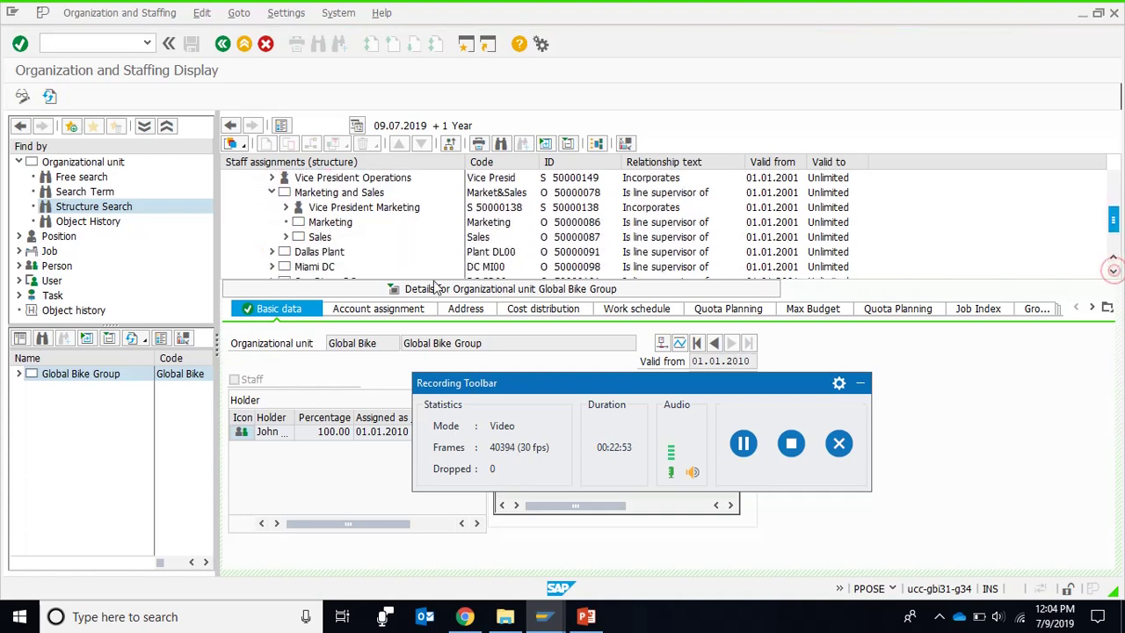
{"action": "left_click", "coordinate": [285, 236]}
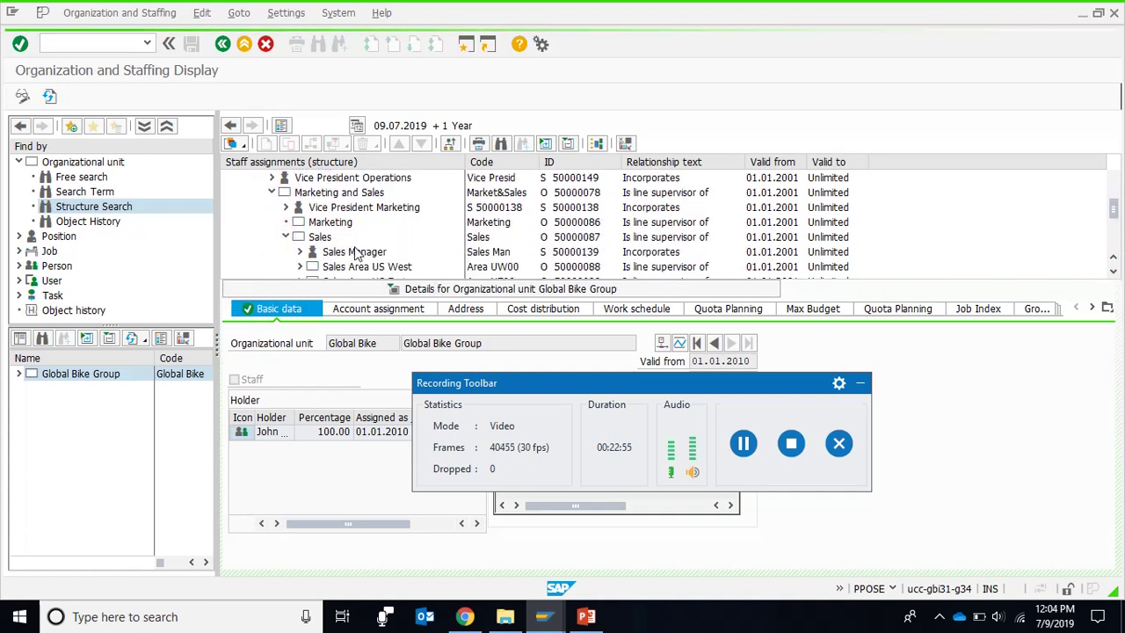
Step: Select the Sales organizational unit and expand all levels beneath it
{"action": "left_click", "coordinate": [356, 253]}
{"action": "left_click", "coordinate": [320, 239]}
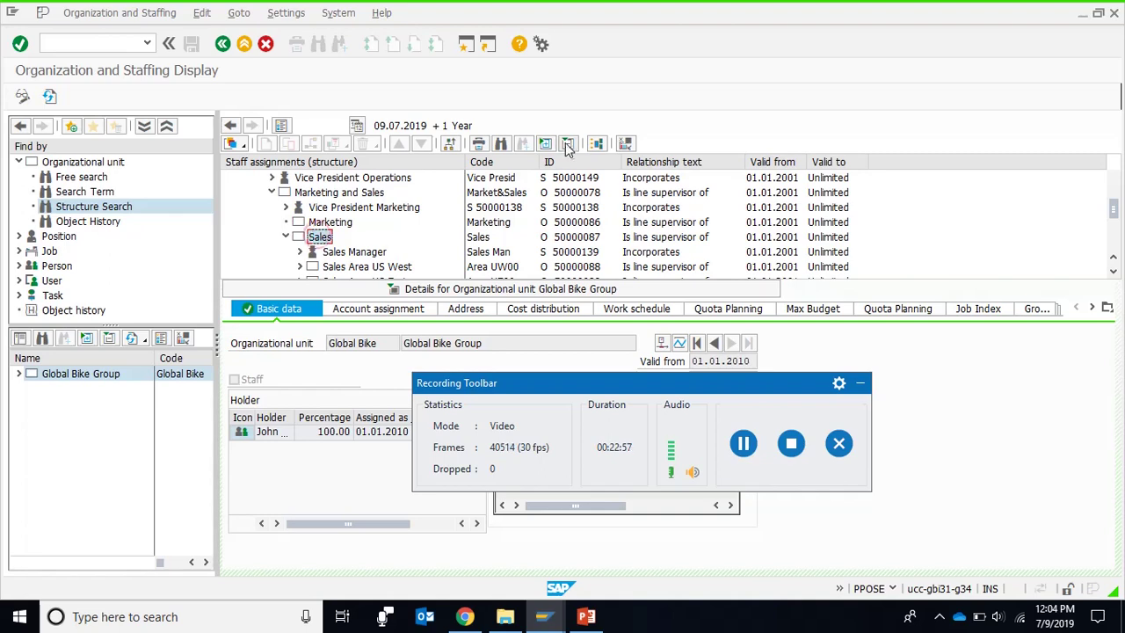
{"action": "left_click", "coordinate": [544, 145]}
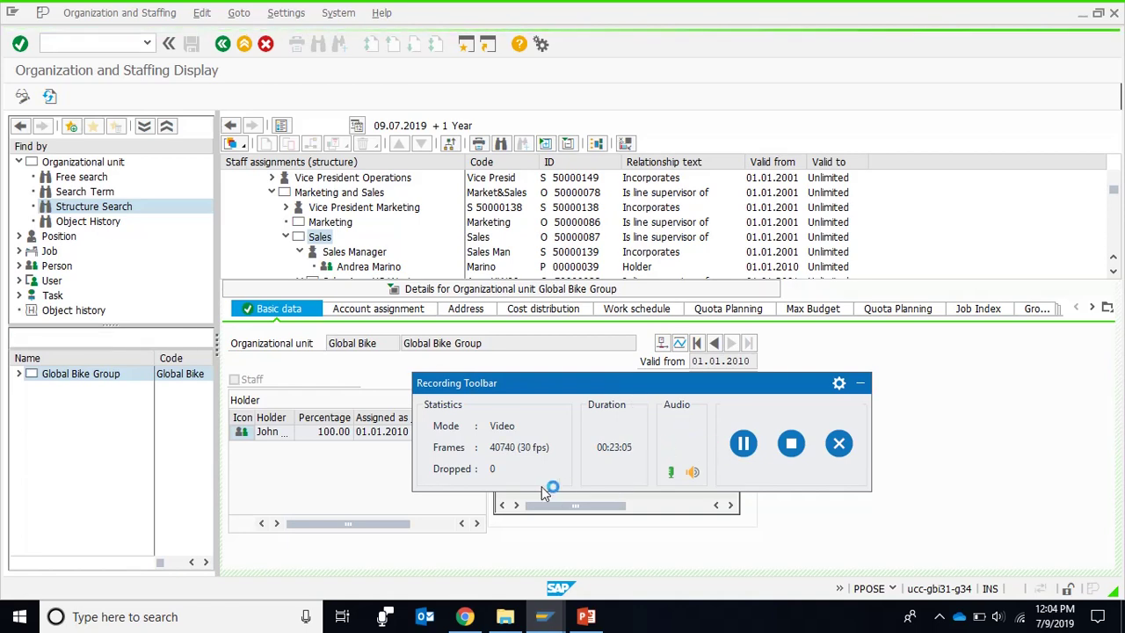
Step: Check the task slide in PowerPoint, then return to SAP and review the positions and persons under Sales
{"action": "left_click", "coordinate": [587, 618]}
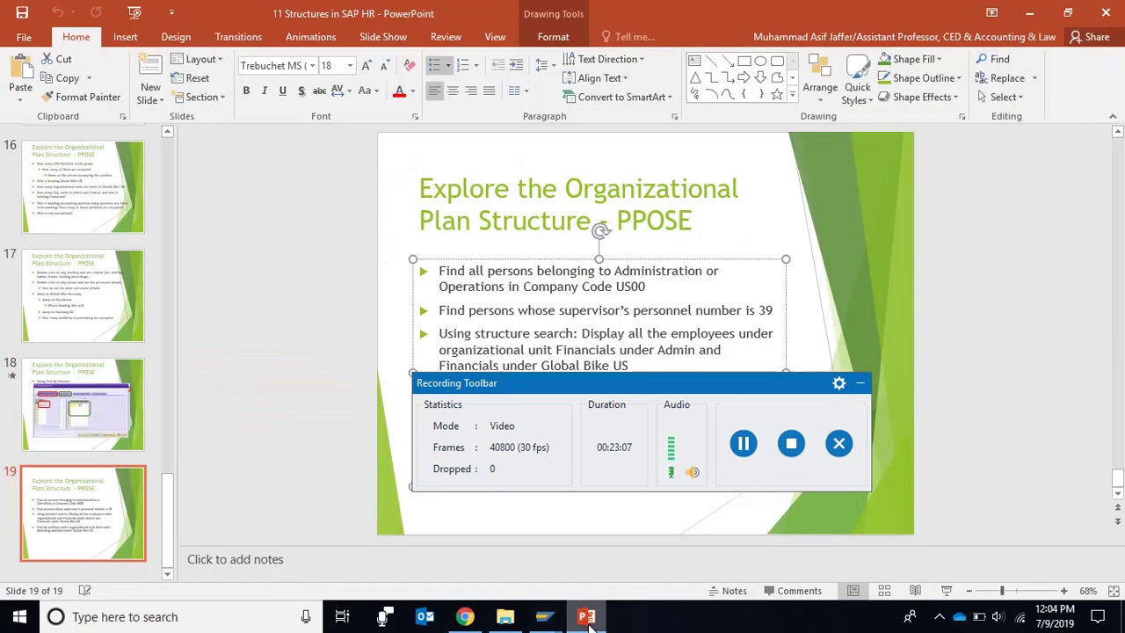
{"action": "mouse_move", "coordinate": [643, 387]}
{"action": "left_mouse_down"}
{"action": "mouse_move", "coordinate": [995, 424]}
{"action": "mouse_move", "coordinate": [635, 403]}
{"action": "left_mouse_up"}
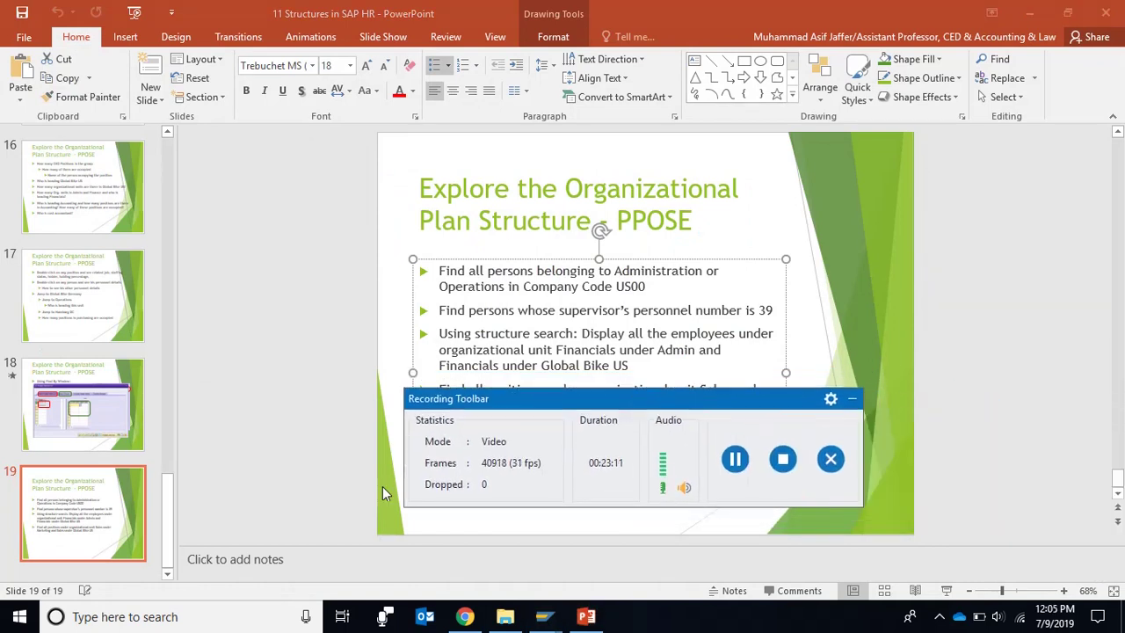
{"action": "mouse_move", "coordinate": [544, 615]}
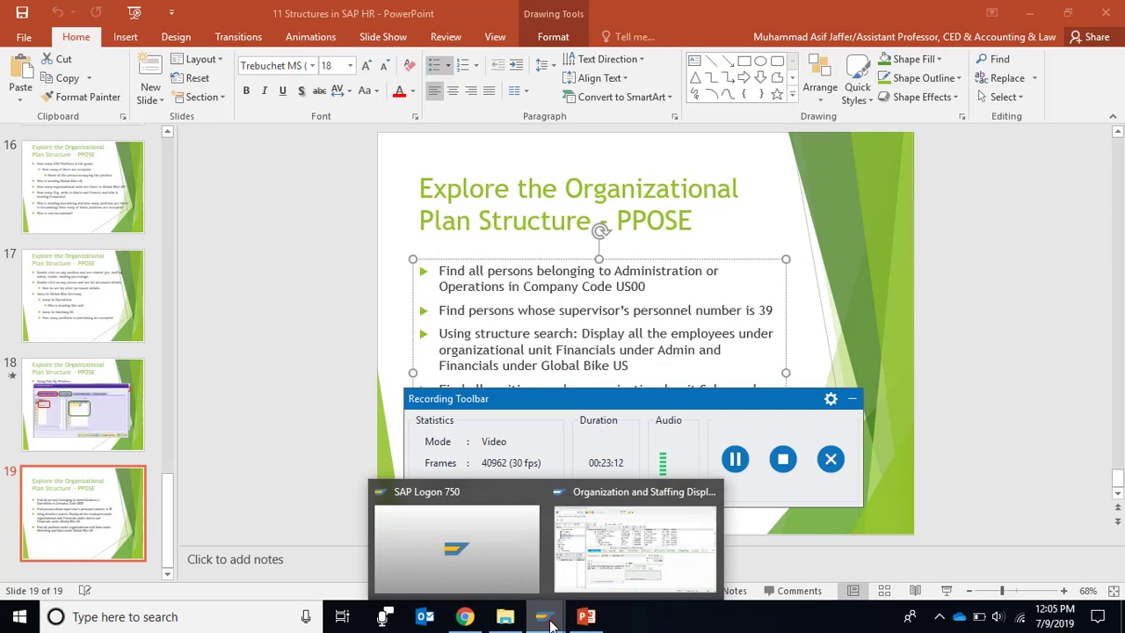
{"action": "left_click", "coordinate": [666, 546]}
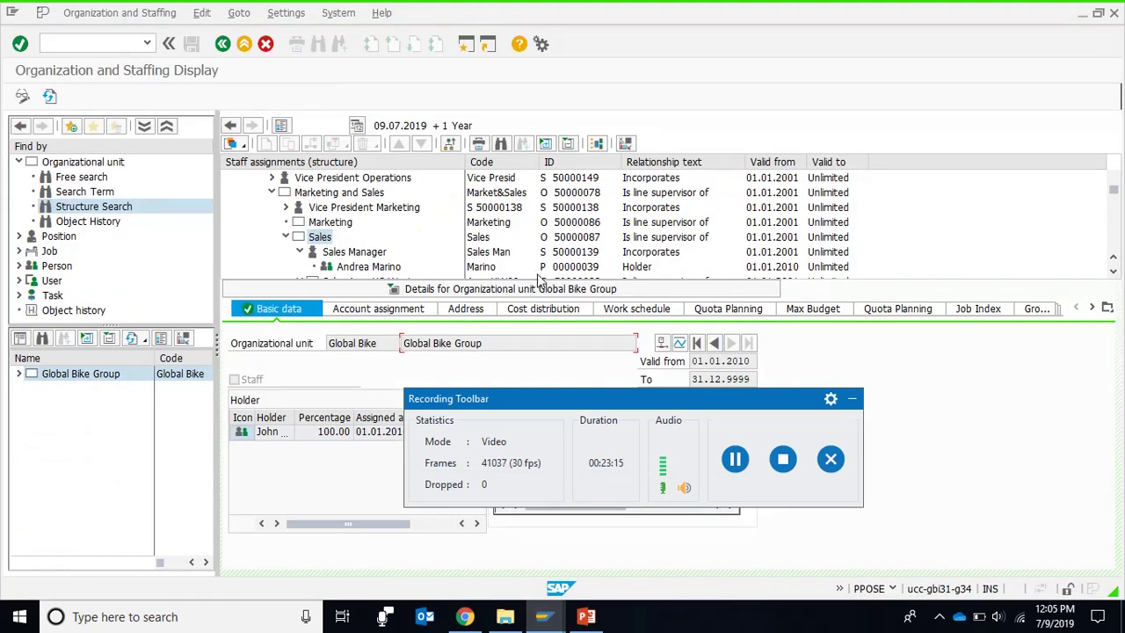
{"action": "left_click", "coordinate": [1113, 272]}
{"action": "left_click", "coordinate": [1114, 272]}
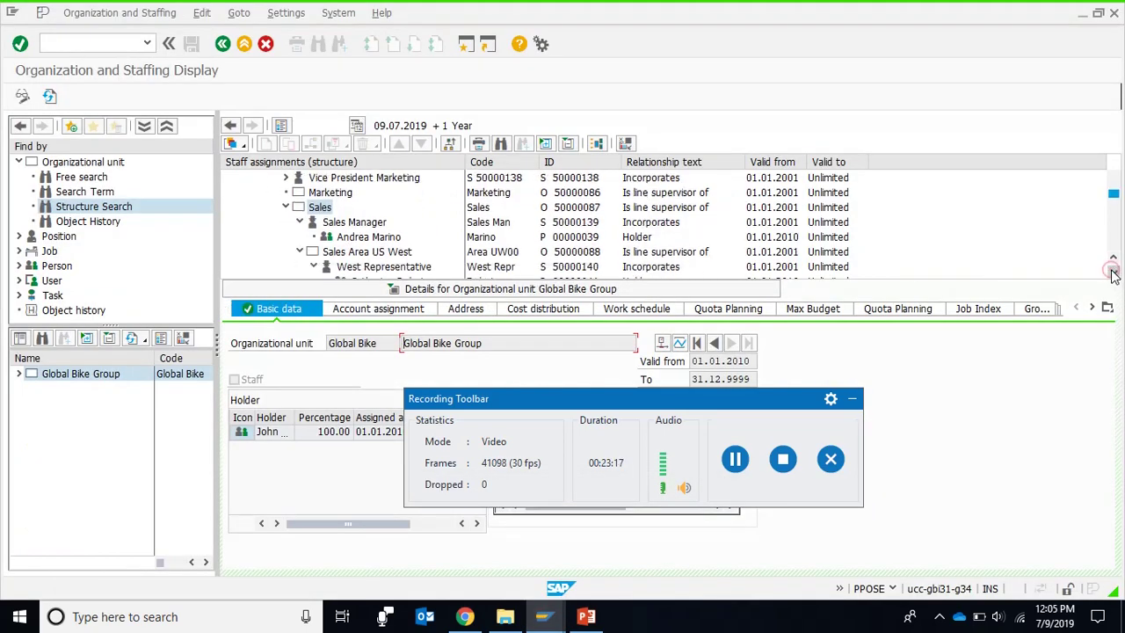
{"action": "left_click", "coordinate": [1113, 273]}
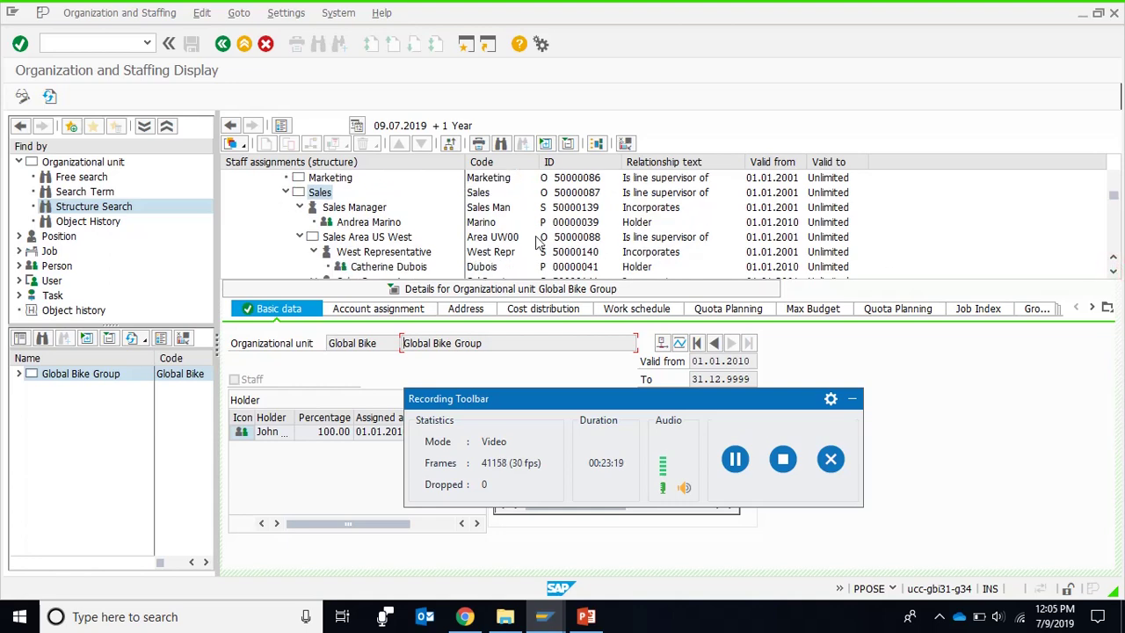
Step: Examine the holder of the Sales Manager position and the ID entries of both the person and the position
{"action": "left_click", "coordinate": [395, 225]}
{"action": "left_click", "coordinate": [587, 224]}
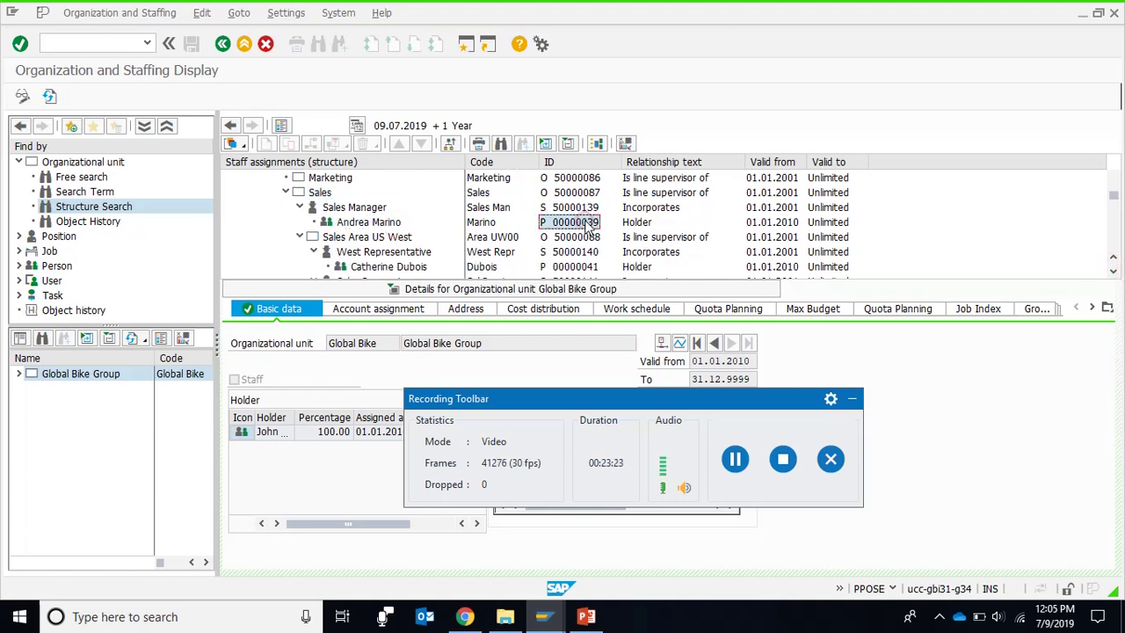
{"action": "left_click", "coordinate": [382, 225]}
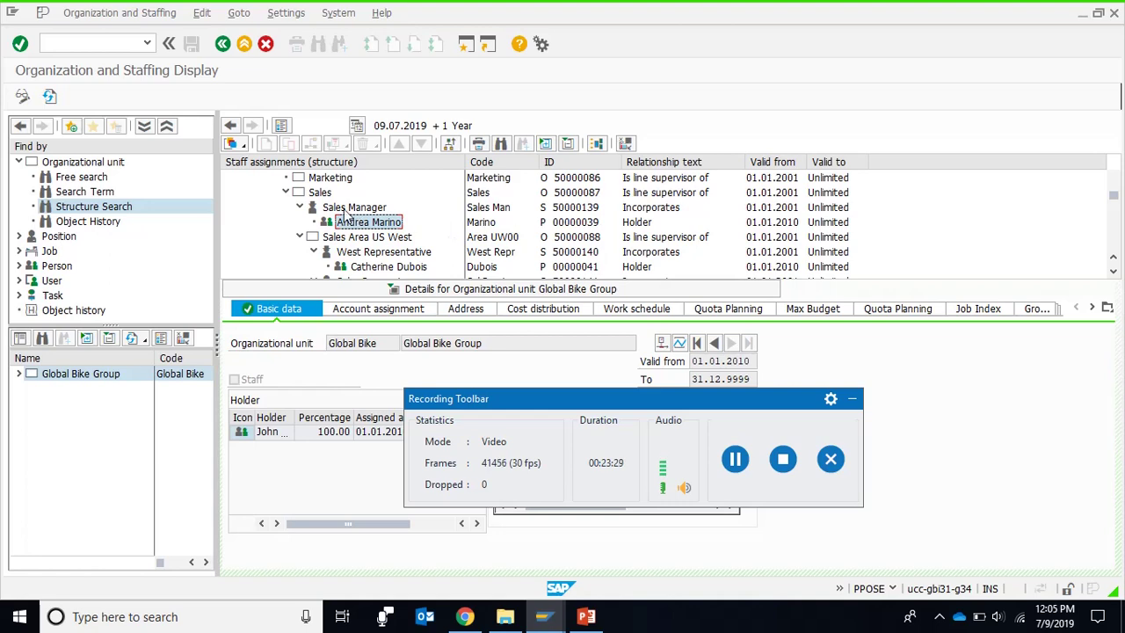
{"action": "left_click", "coordinate": [352, 209]}
{"action": "left_click", "coordinate": [595, 209]}
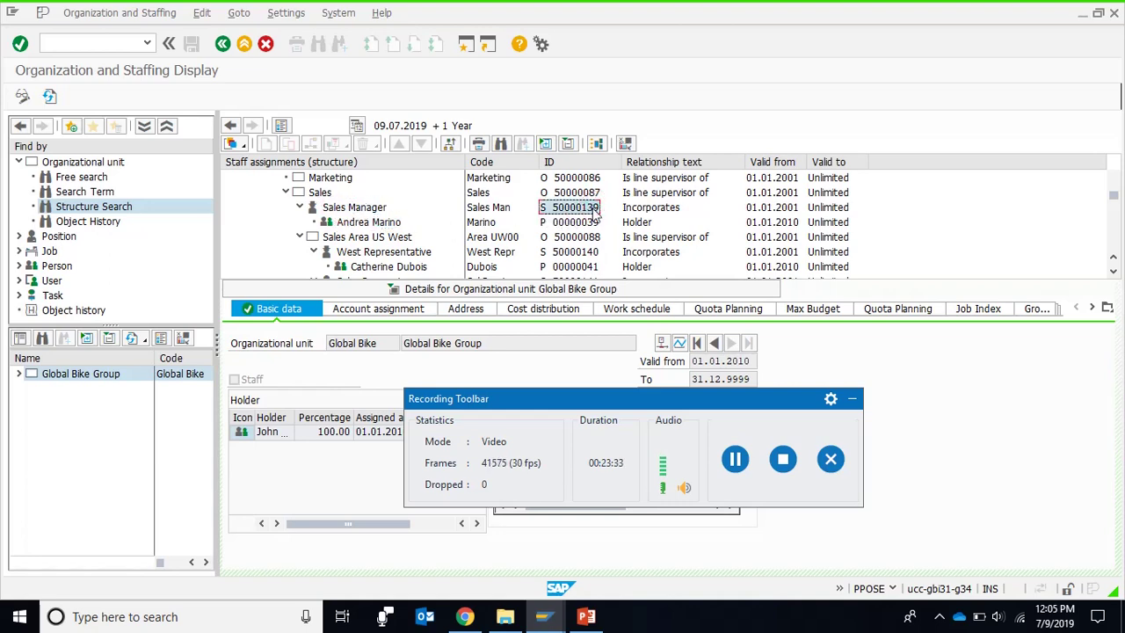
Step: Open a new SAP session and start transaction PA20 to display HR master data
{"action": "left_click", "coordinate": [467, 45]}
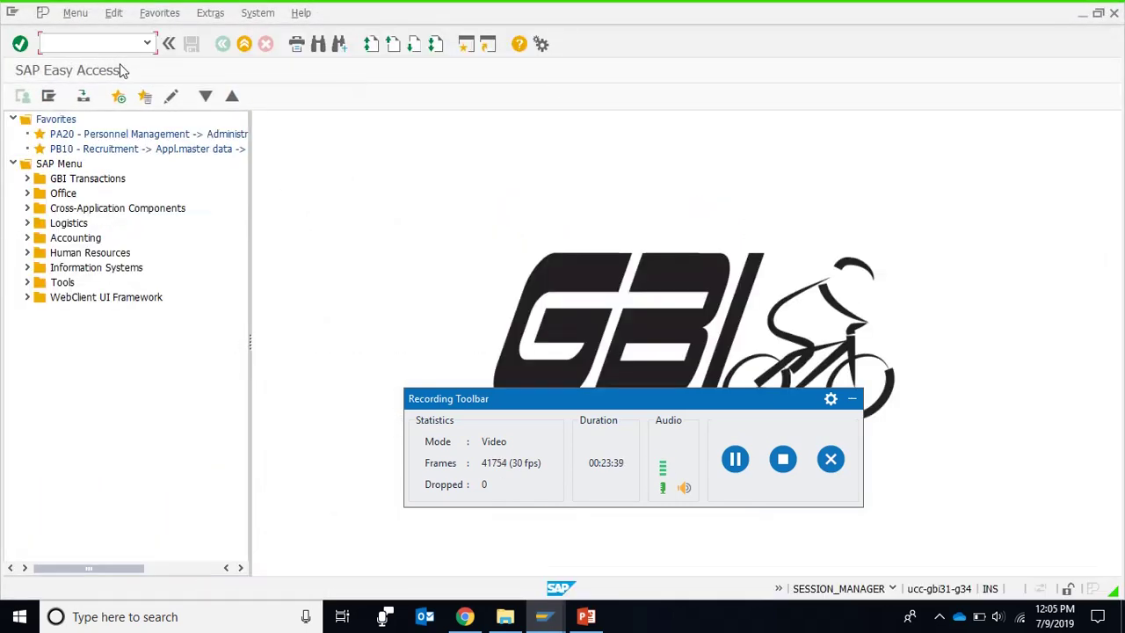
{"action": "type", "text": "pa20"}
{"action": "key", "text": "Return"}
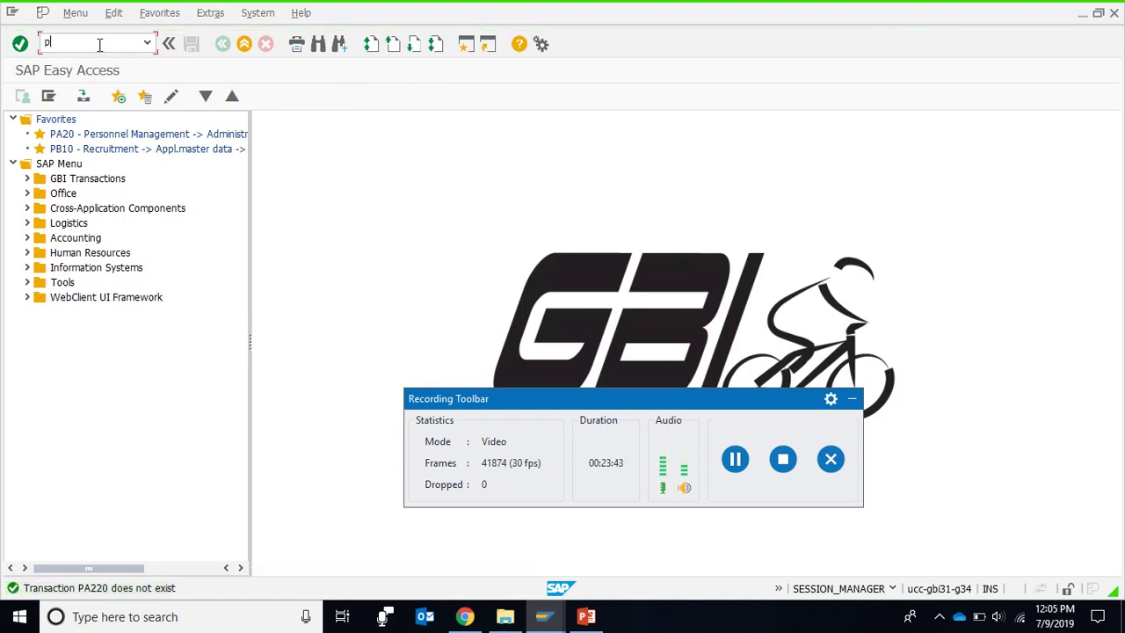
{"action": "key", "text": "Return"}
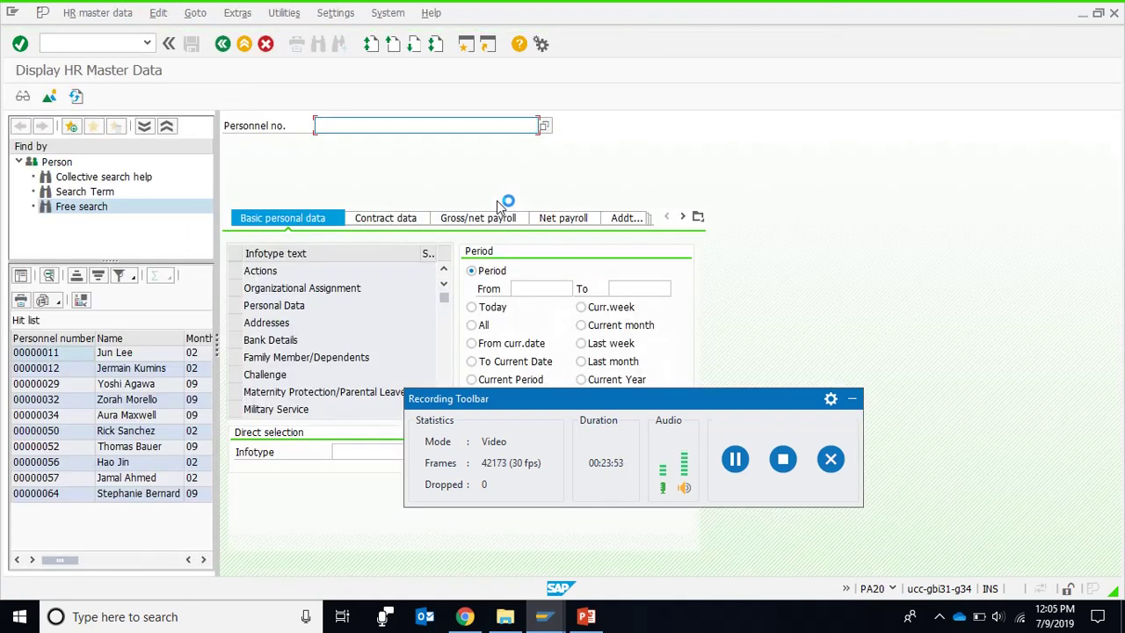
Step: Enter the Sales Manager holder's personnel number and display that employee's Organizational Assignment infotype
{"action": "type", "text": "39"}
{"action": "key", "text": "Return"}
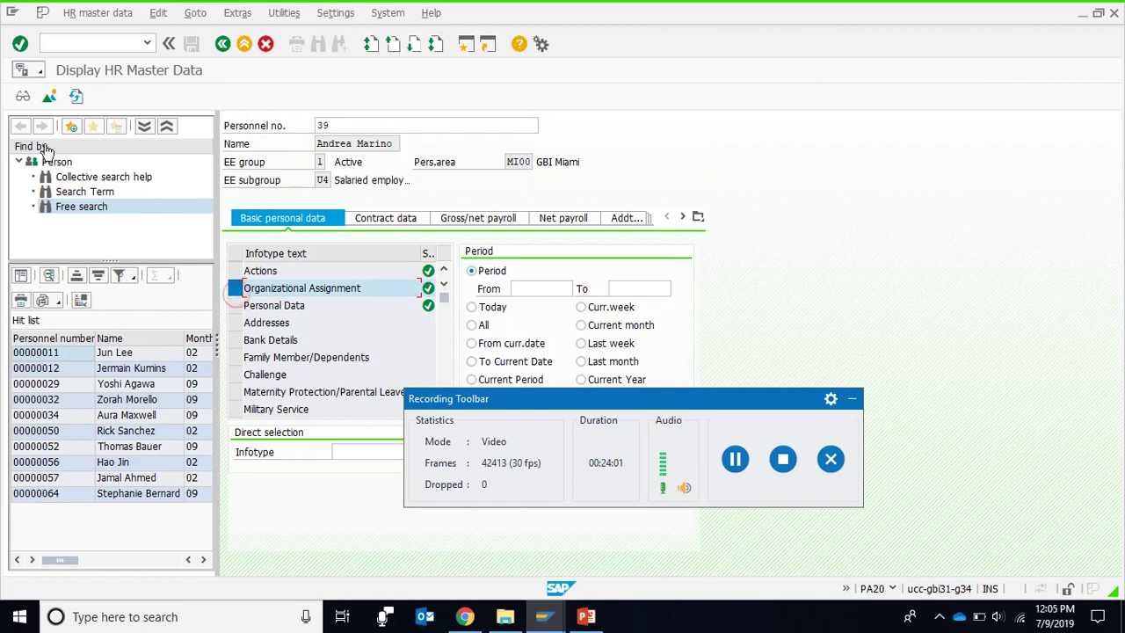
{"action": "left_click", "coordinate": [22, 96]}
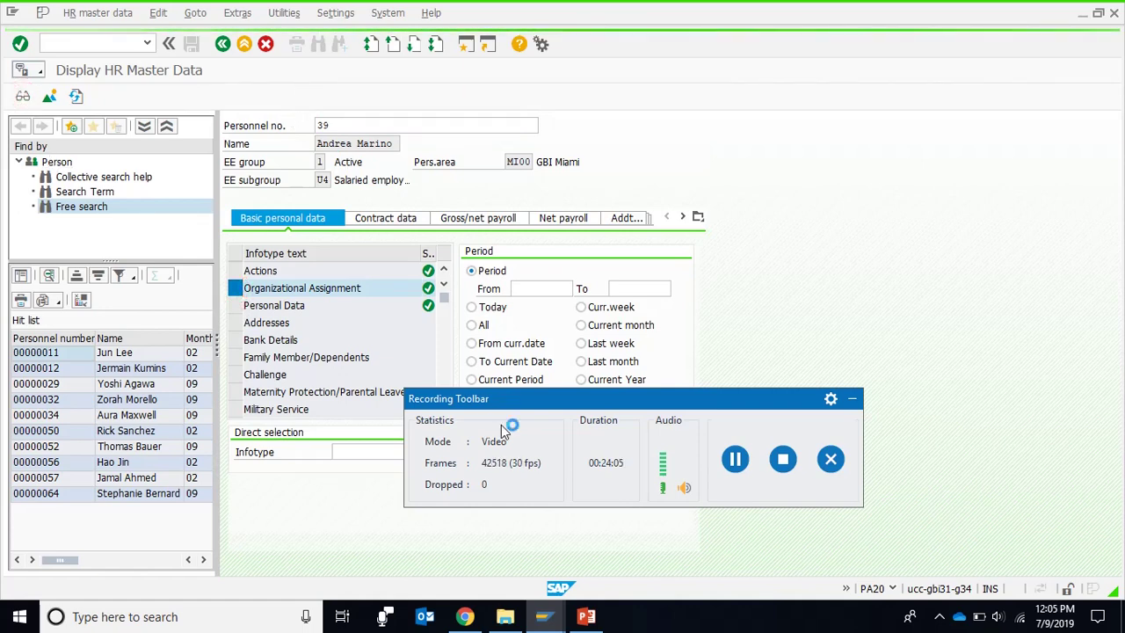
{"action": "left_click_drag", "start_coordinate": [524, 405], "coordinate": [778, 490]}
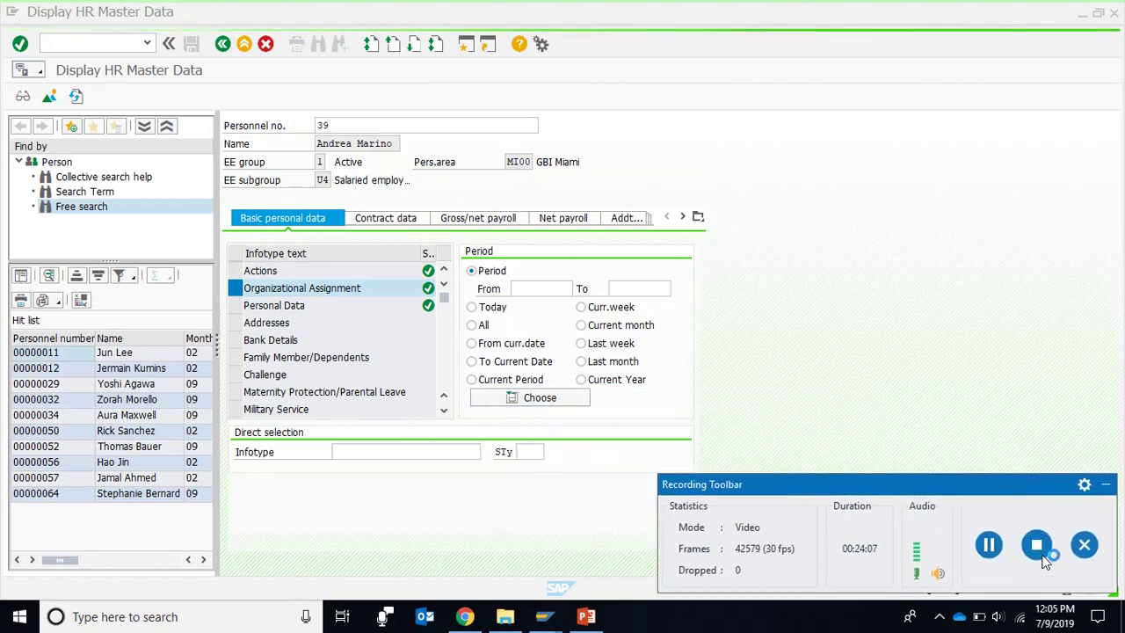
{"action": "left_click", "coordinate": [1106, 484]}
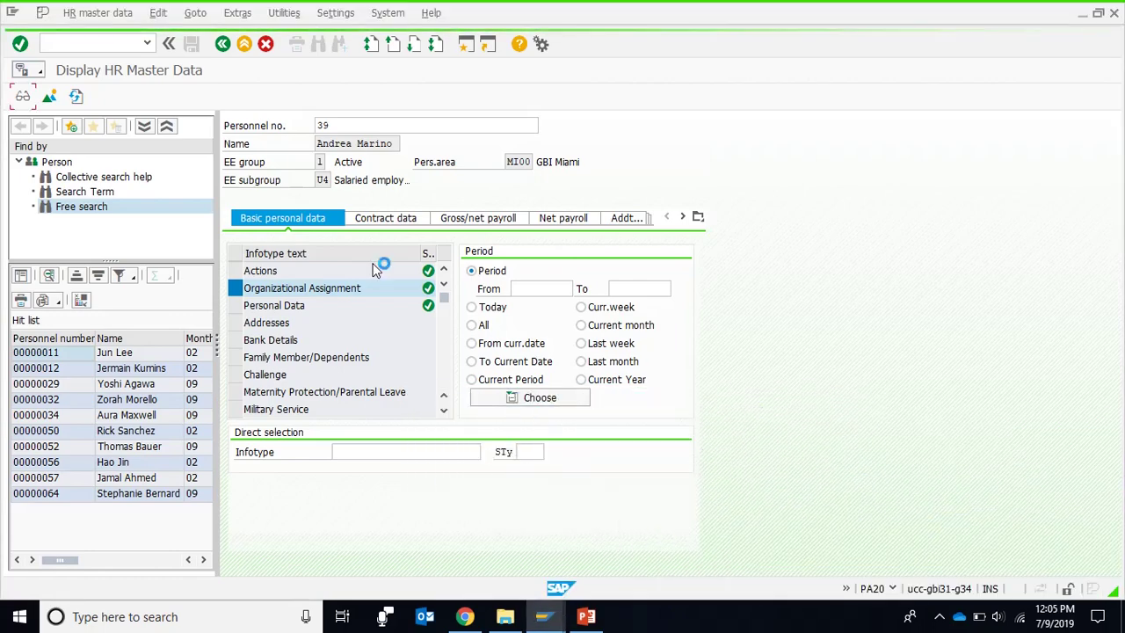
Step: Switch back to the Organization and Staffing Display and examine the IDs of the Sales unit and the Sales Manager position
{"action": "left_click", "coordinate": [542, 622]}
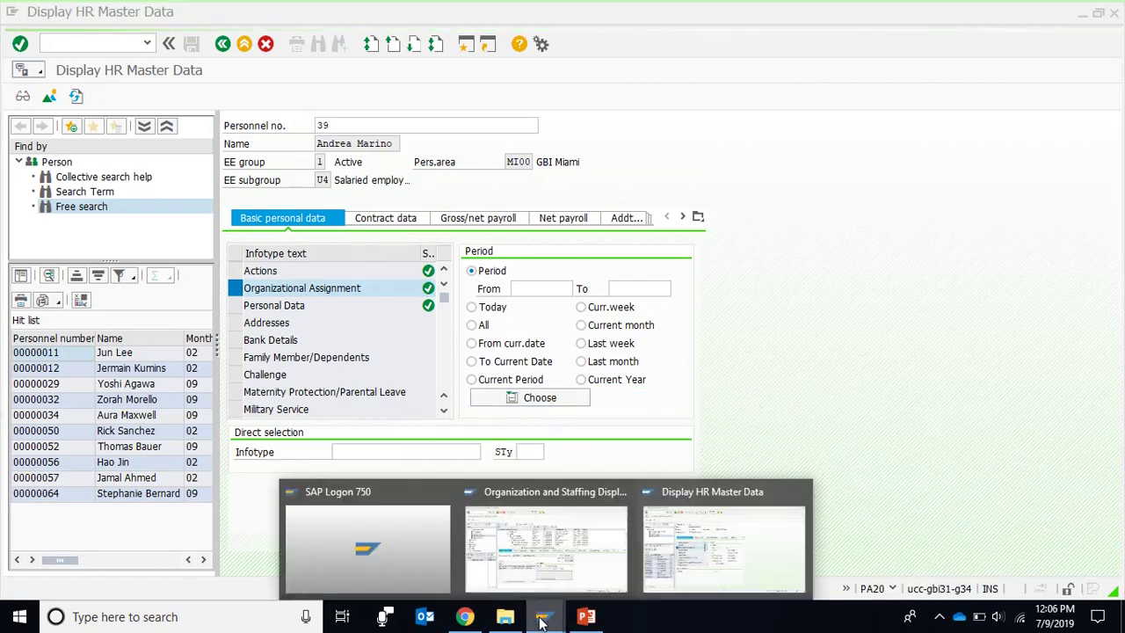
{"action": "left_click", "coordinate": [593, 533]}
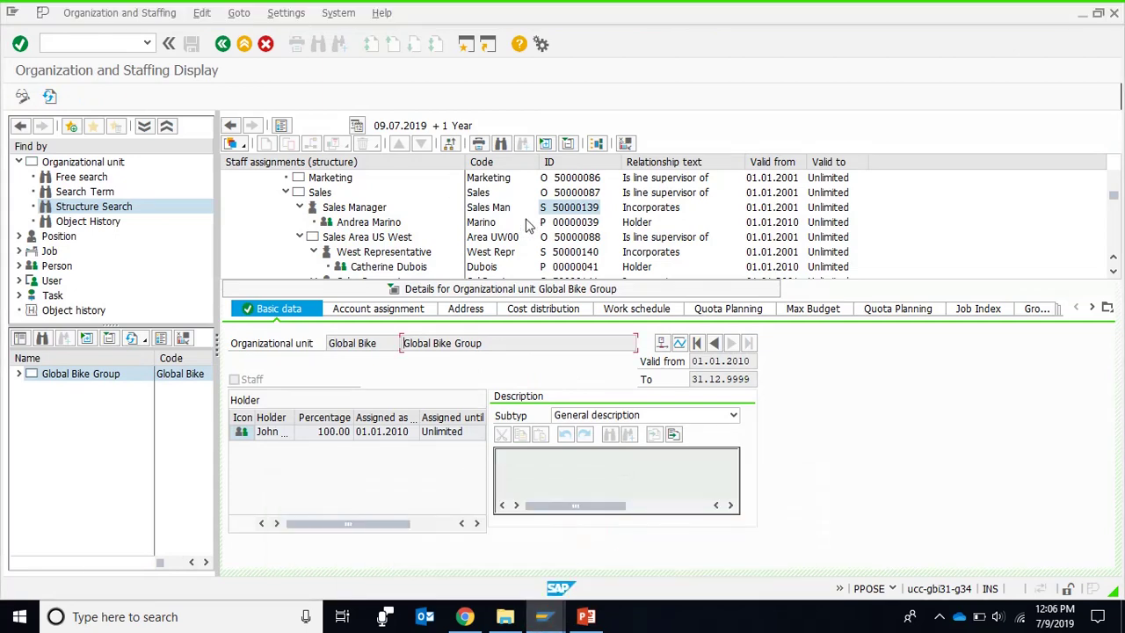
{"action": "left_click", "coordinate": [586, 192]}
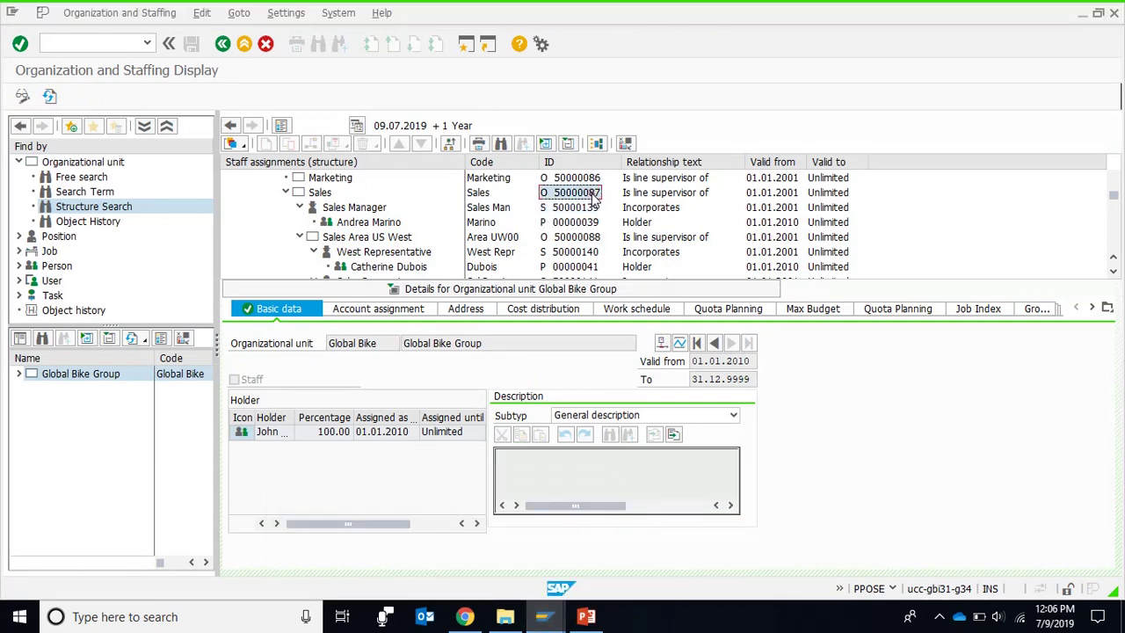
{"action": "double_click", "coordinate": [594, 218]}
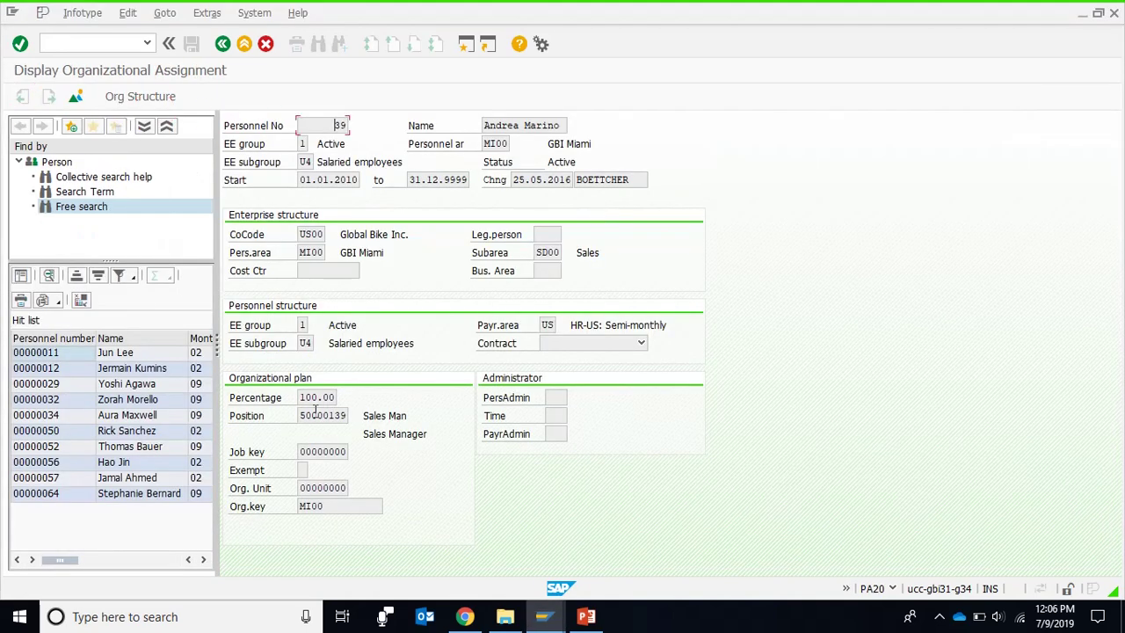
Step: Examine the Position and Org. Unit numbers under Organizational plan in the employee's organizational assignment
{"action": "left_click_drag", "start_coordinate": [300, 414], "coordinate": [347, 419]}
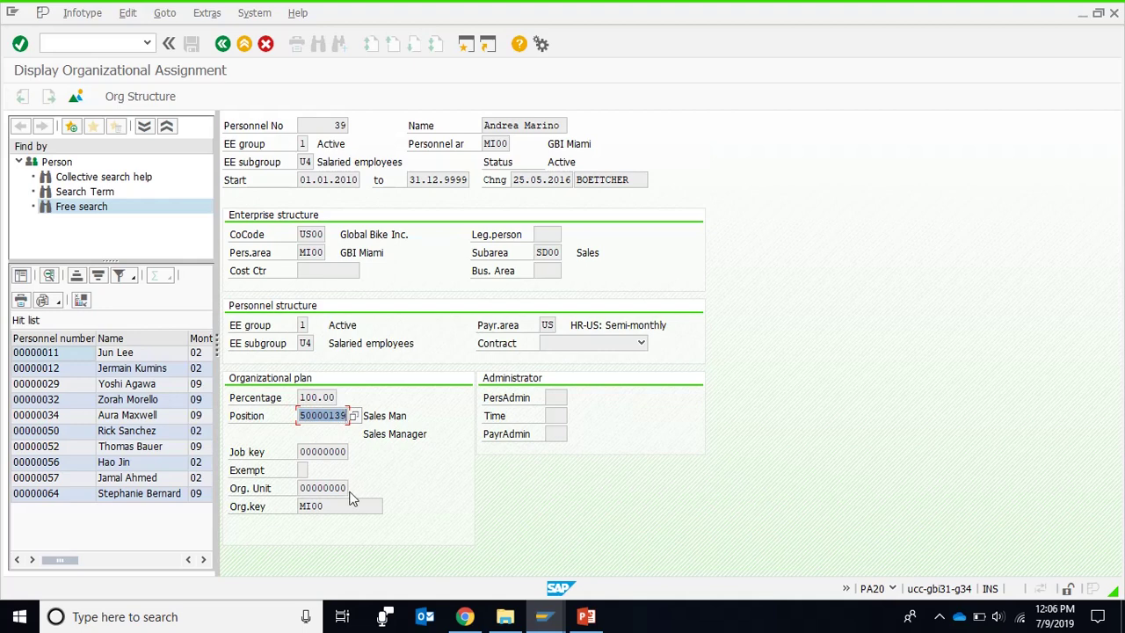
{"action": "left_click_drag", "start_coordinate": [300, 487], "coordinate": [353, 492]}
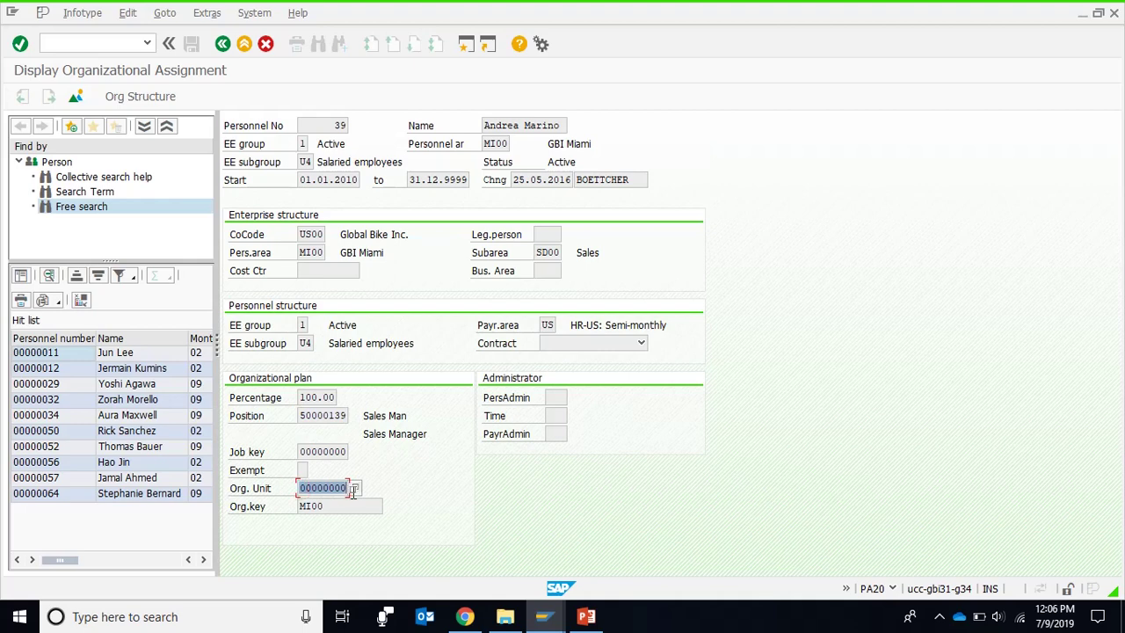
{"action": "left_click", "coordinate": [406, 492]}
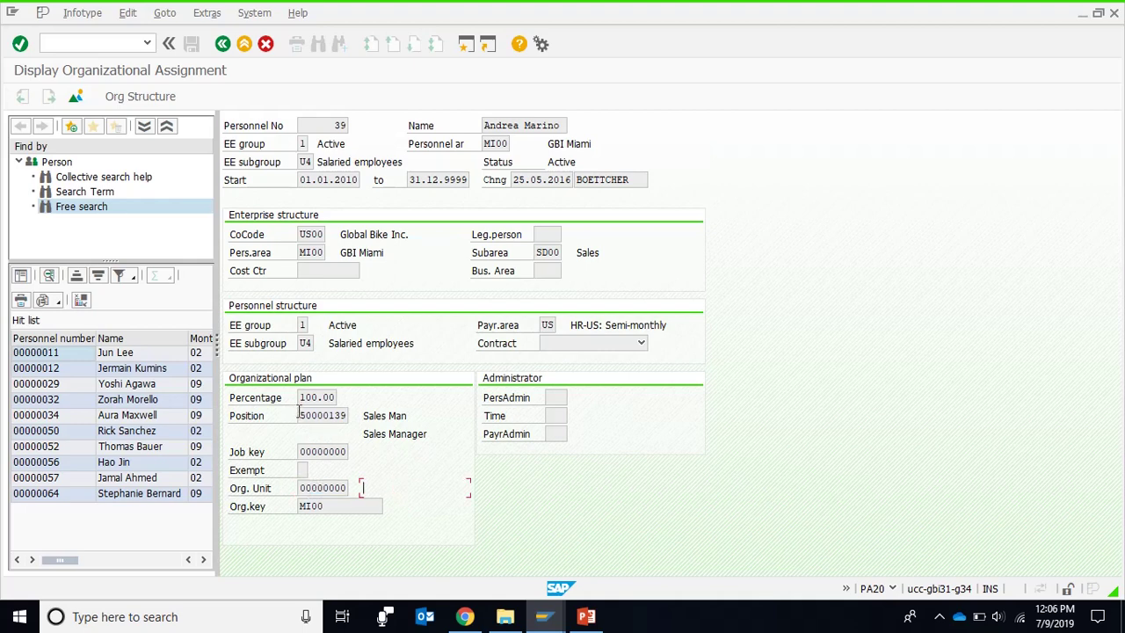
{"action": "left_click_drag", "start_coordinate": [300, 411], "coordinate": [348, 416]}
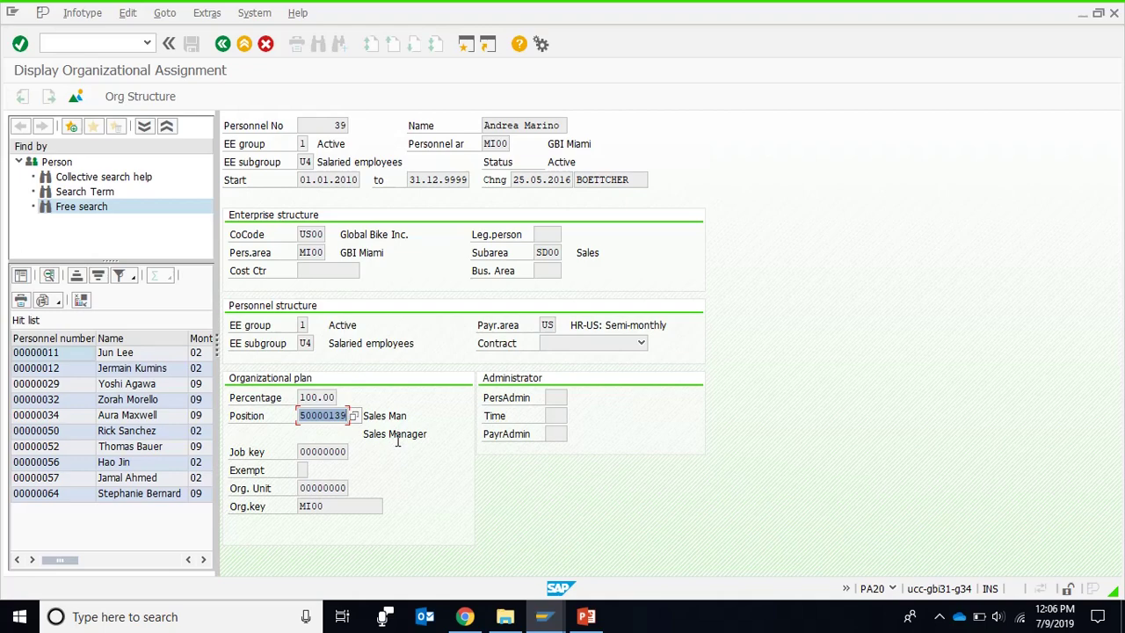
Step: Compare the Sales unit's ID in the staffing structure with the Org. Unit field of the employee's organizational assignment
{"action": "key", "text": "F2"}
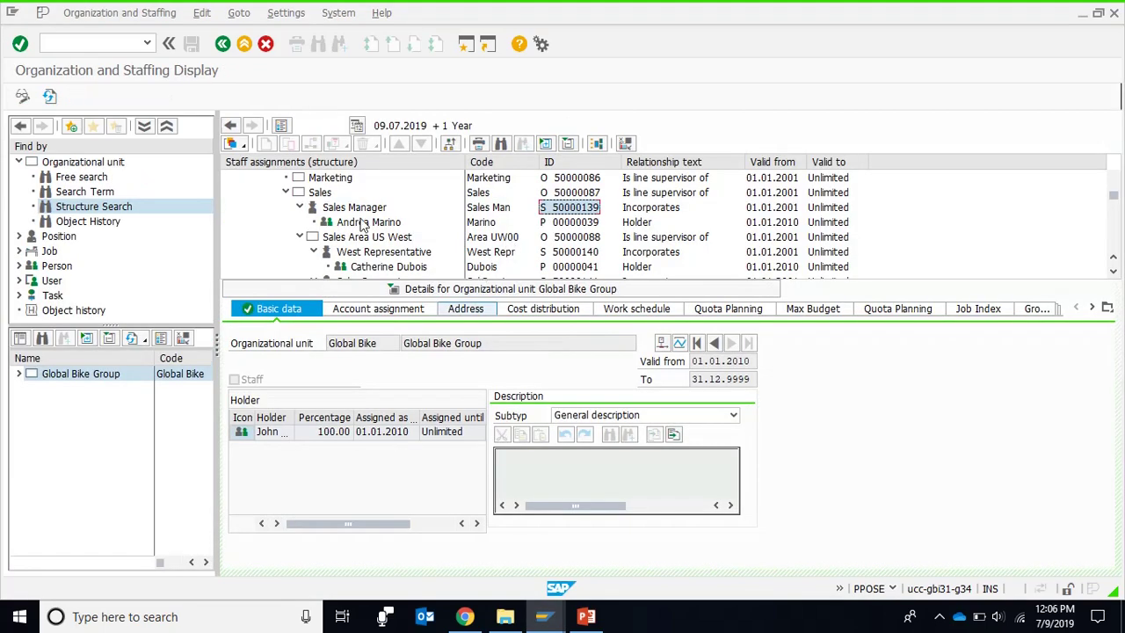
{"action": "left_click", "coordinate": [588, 193]}
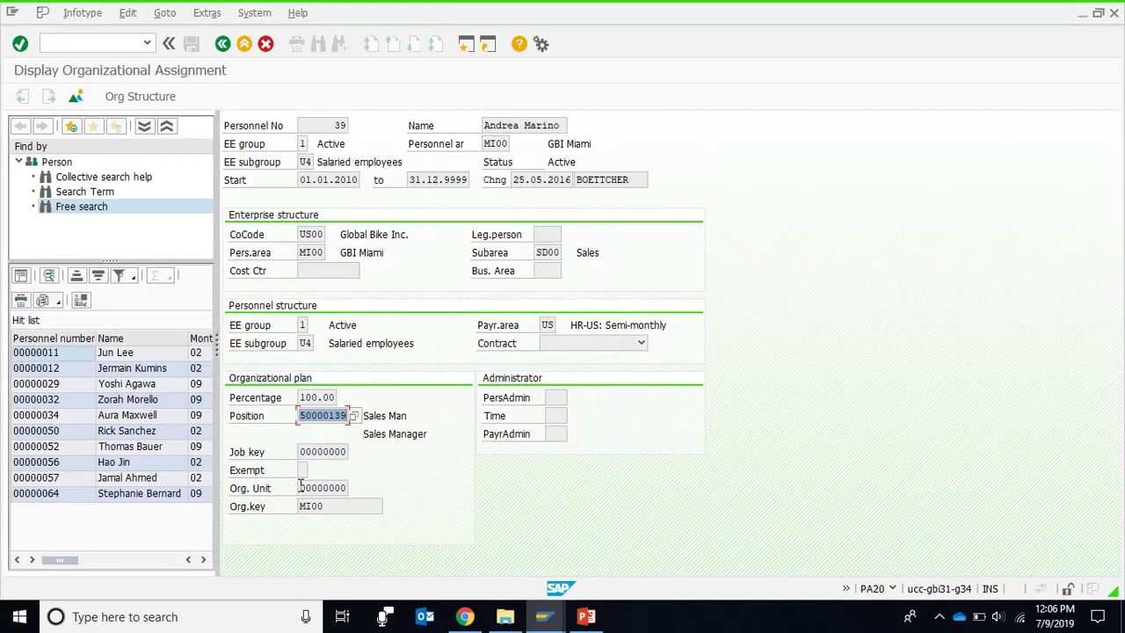
{"action": "left_click_drag", "start_coordinate": [300, 487], "coordinate": [362, 490]}
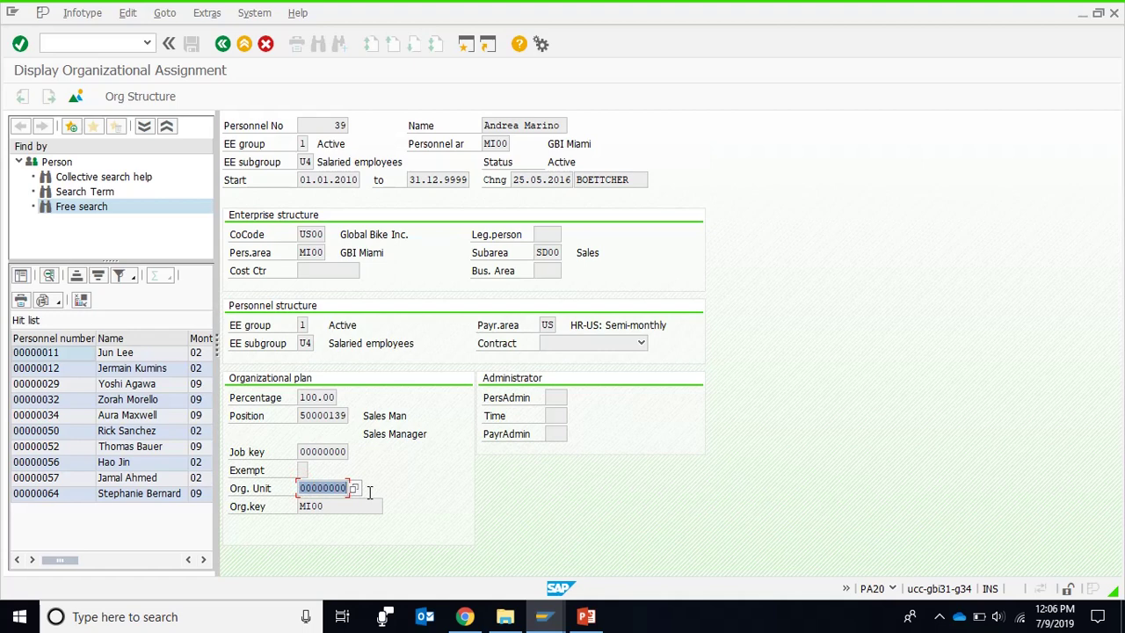
Step: Check the PPOSE task slide in PowerPoint and return to the Organization and Staffing Display in SAP
{"action": "left_click", "coordinate": [586, 616]}
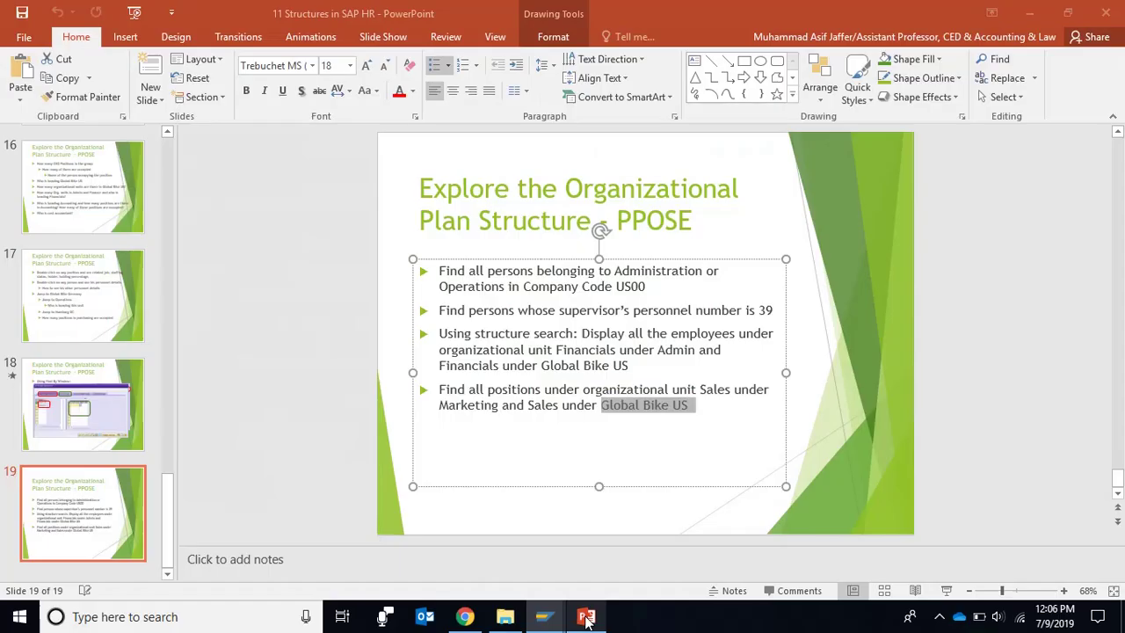
{"action": "mouse_move", "coordinate": [550, 616]}
{"action": "left_click", "coordinate": [624, 563]}
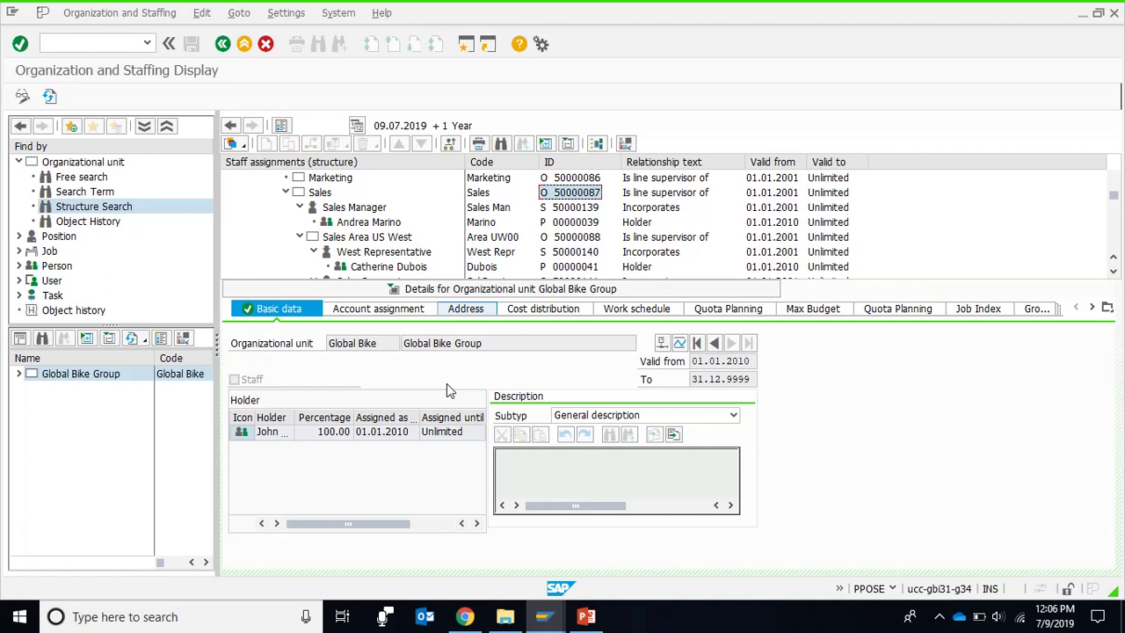
{"action": "left_click", "coordinate": [940, 618]}
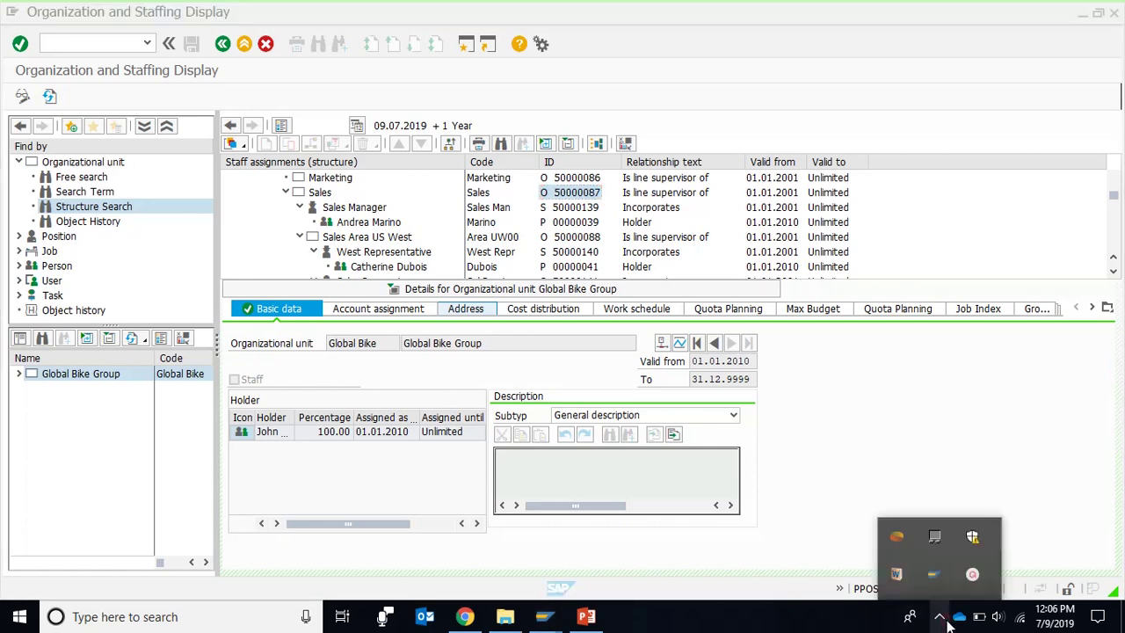